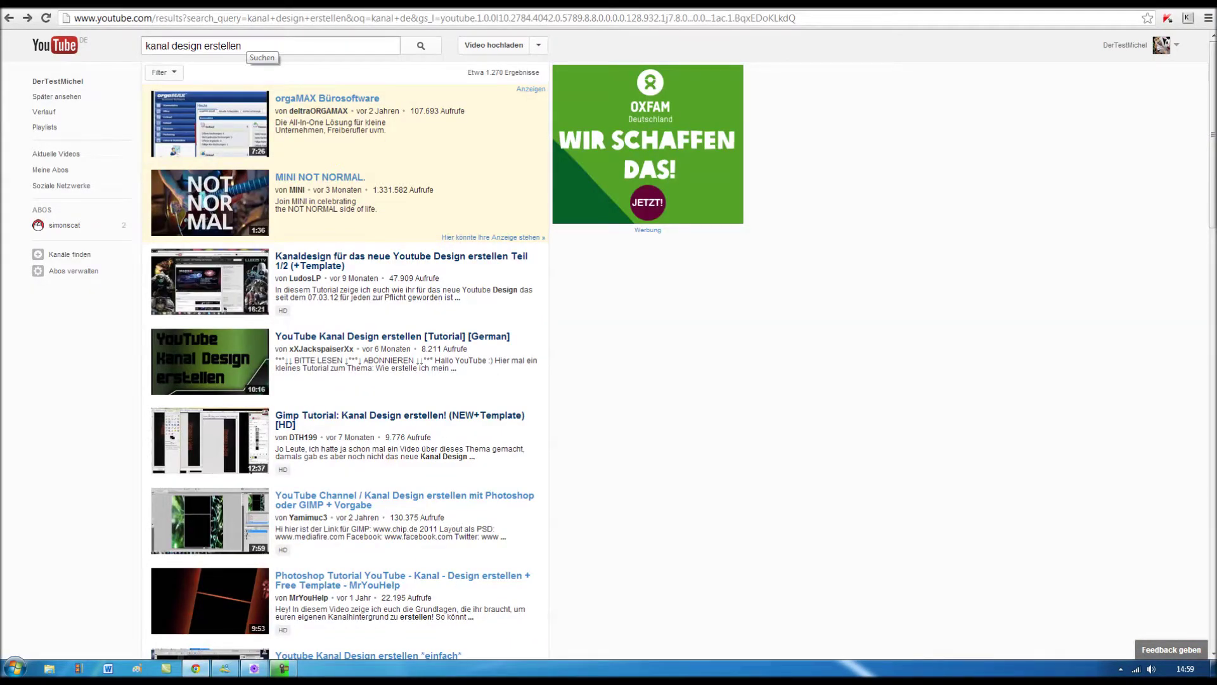
- Scroll down through the 'kanal design erstellen' tutorial results and back up
{"action": "scroll", "coordinate": [345, 292], "scroll_direction": "down", "scroll_amount": 2}
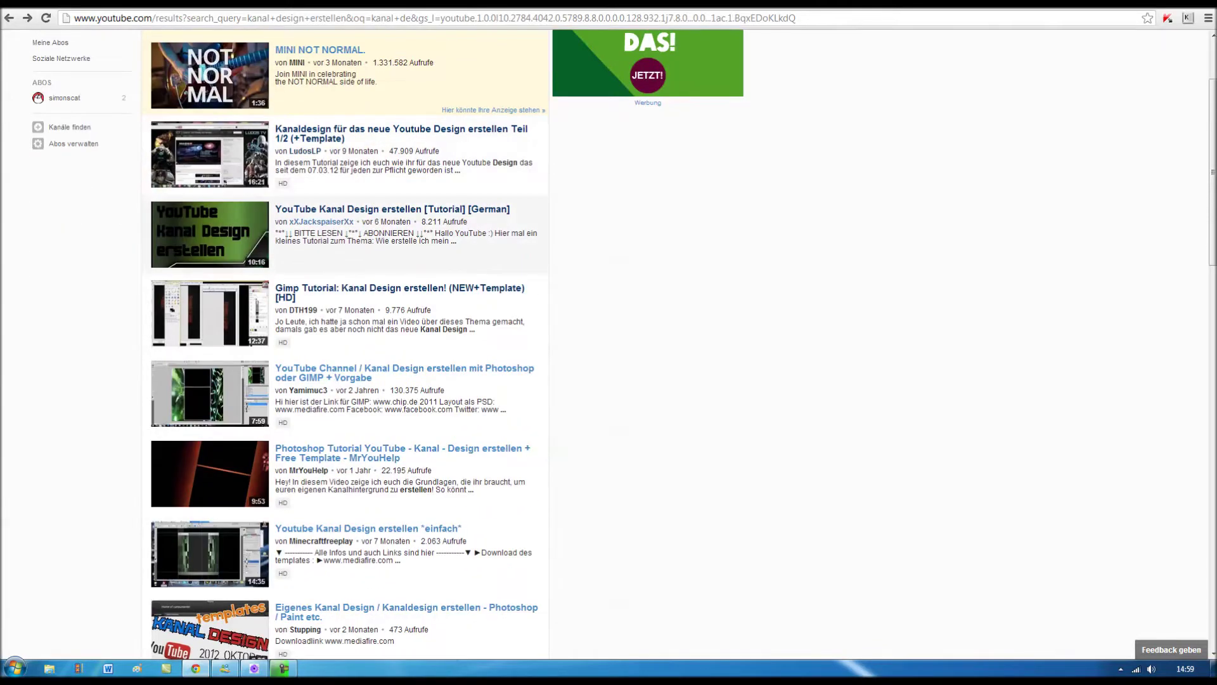
{"action": "scroll", "coordinate": [346, 291], "scroll_direction": "down", "scroll_amount": 1}
{"action": "scroll", "coordinate": [345, 292], "scroll_direction": "down", "scroll_amount": 1}
{"action": "scroll", "coordinate": [345, 291], "scroll_direction": "down", "scroll_amount": 2}
{"action": "scroll", "coordinate": [345, 292], "scroll_direction": "down", "scroll_amount": 1}
{"action": "scroll", "coordinate": [346, 292], "scroll_direction": "down", "scroll_amount": 1}
{"action": "scroll", "coordinate": [346, 291], "scroll_direction": "down", "scroll_amount": 2}
{"action": "scroll", "coordinate": [345, 292], "scroll_direction": "down", "scroll_amount": 1}
{"action": "scroll", "coordinate": [346, 254], "scroll_direction": "down", "scroll_amount": 1}
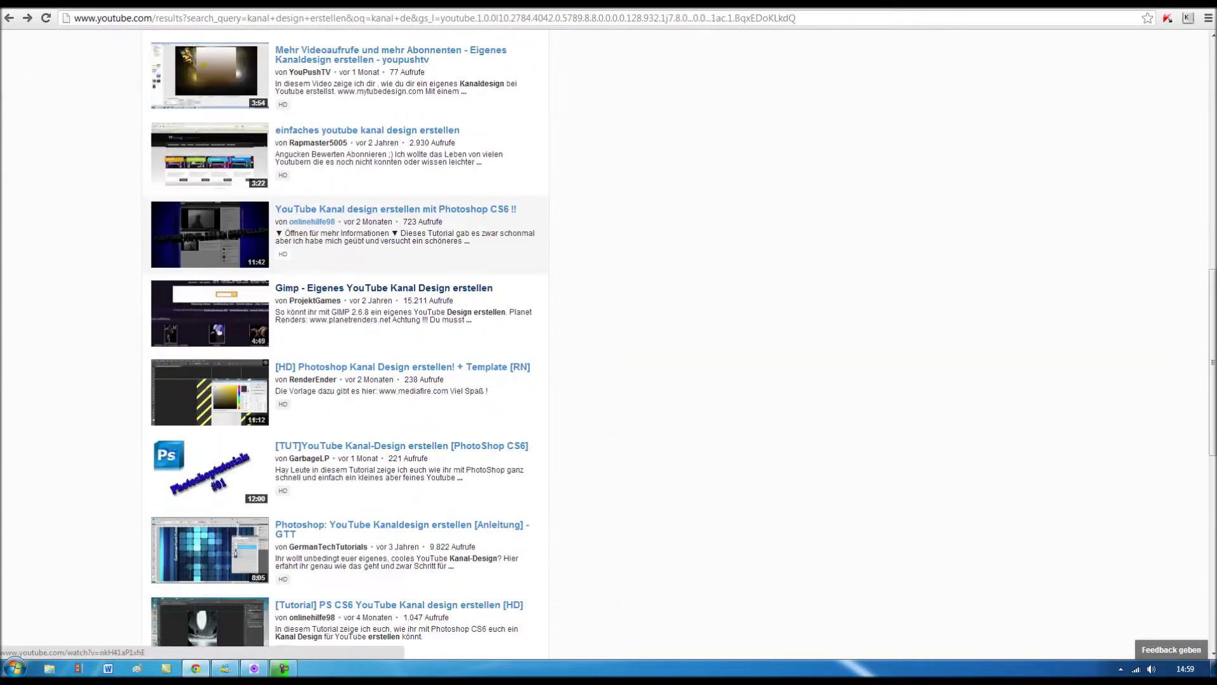
{"action": "scroll", "coordinate": [345, 273], "scroll_direction": "up", "scroll_amount": 5}
{"action": "scroll", "coordinate": [345, 272], "scroll_direction": "up", "scroll_amount": 2}
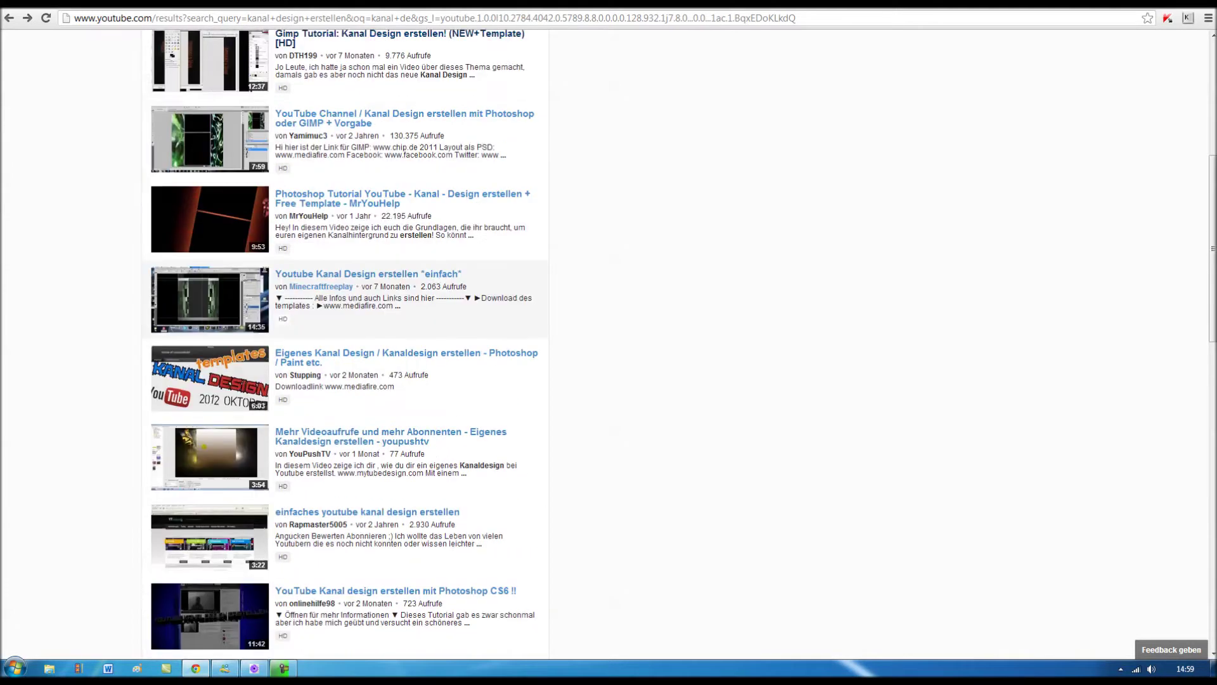
{"action": "scroll", "coordinate": [345, 273], "scroll_direction": "up", "scroll_amount": 3}
{"action": "scroll", "coordinate": [346, 272], "scroll_direction": "up", "scroll_amount": 2}
{"action": "scroll", "coordinate": [346, 285], "scroll_direction": "up", "scroll_amount": 2}
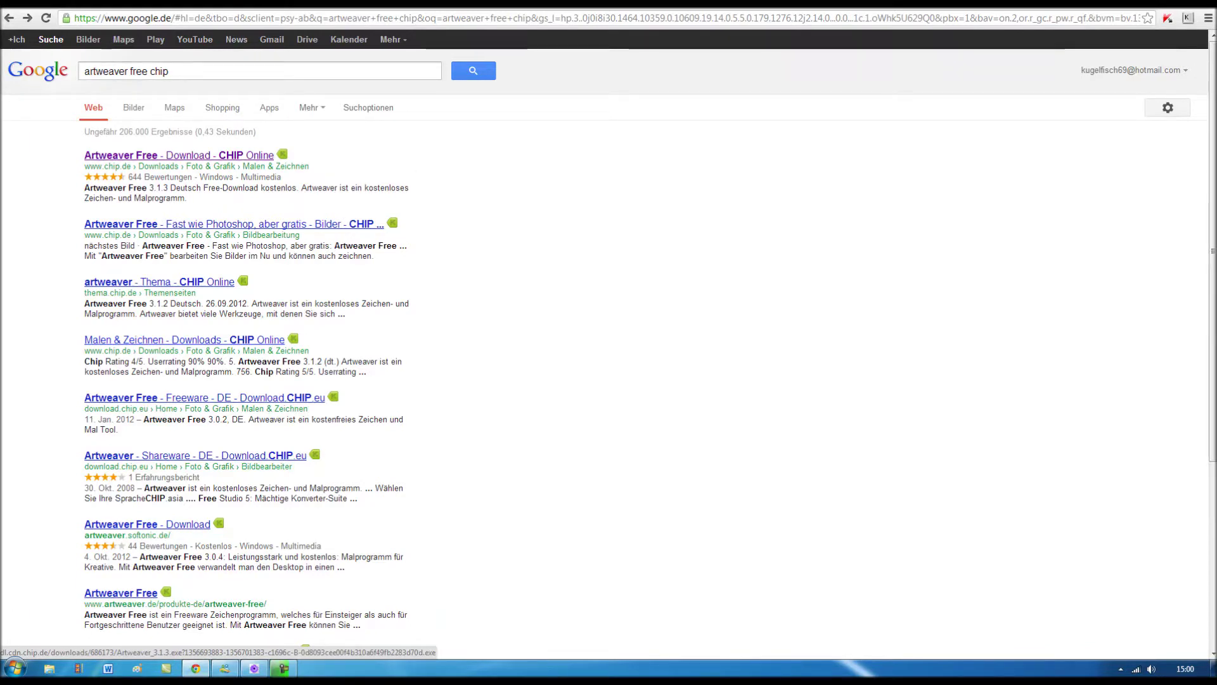
- Visit the CHIP Artweaver Free download page, then return to the 'youtube template 2012' results
{"action": "left_click", "coordinate": [121, 156]}
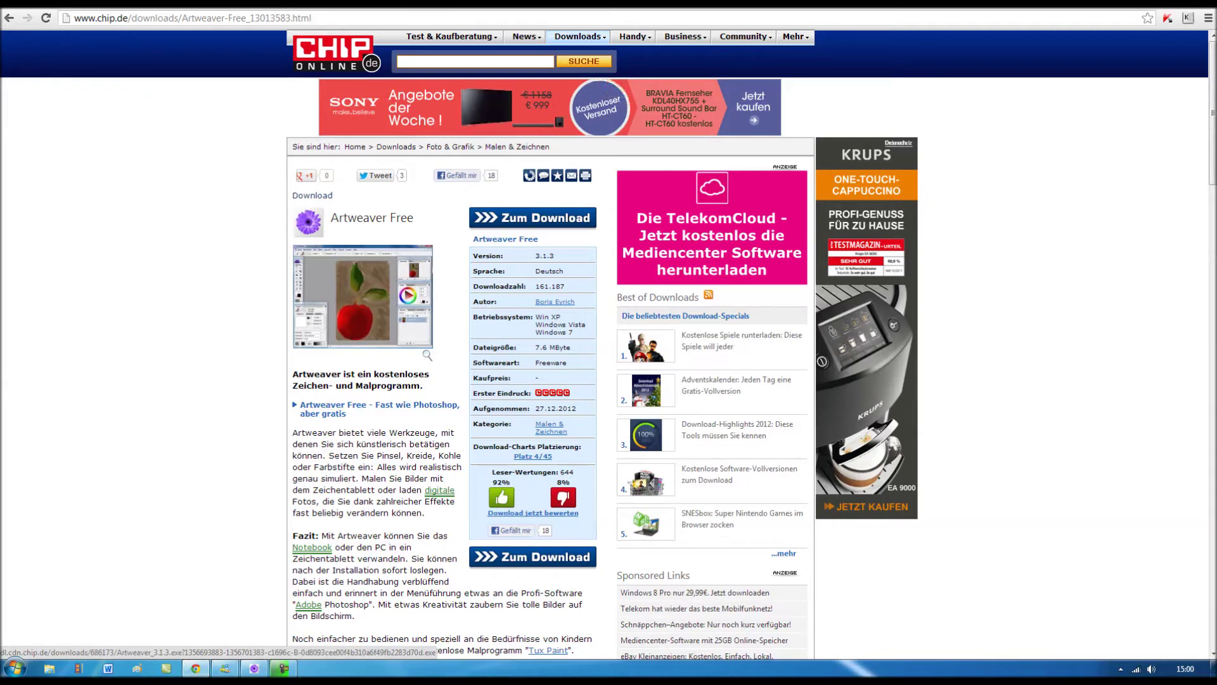
{"action": "key", "text": "alt+Left"}
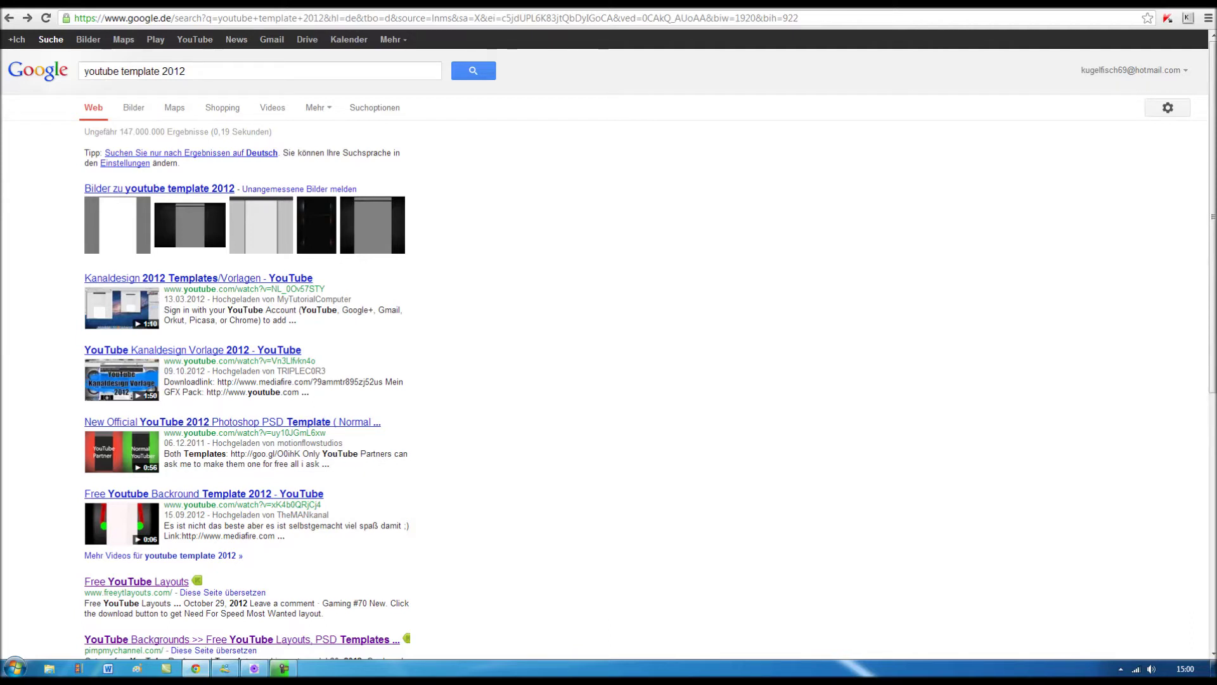
- Look at image results for 'youtube template 2012', then return to the web results
{"action": "left_click", "coordinate": [159, 189]}
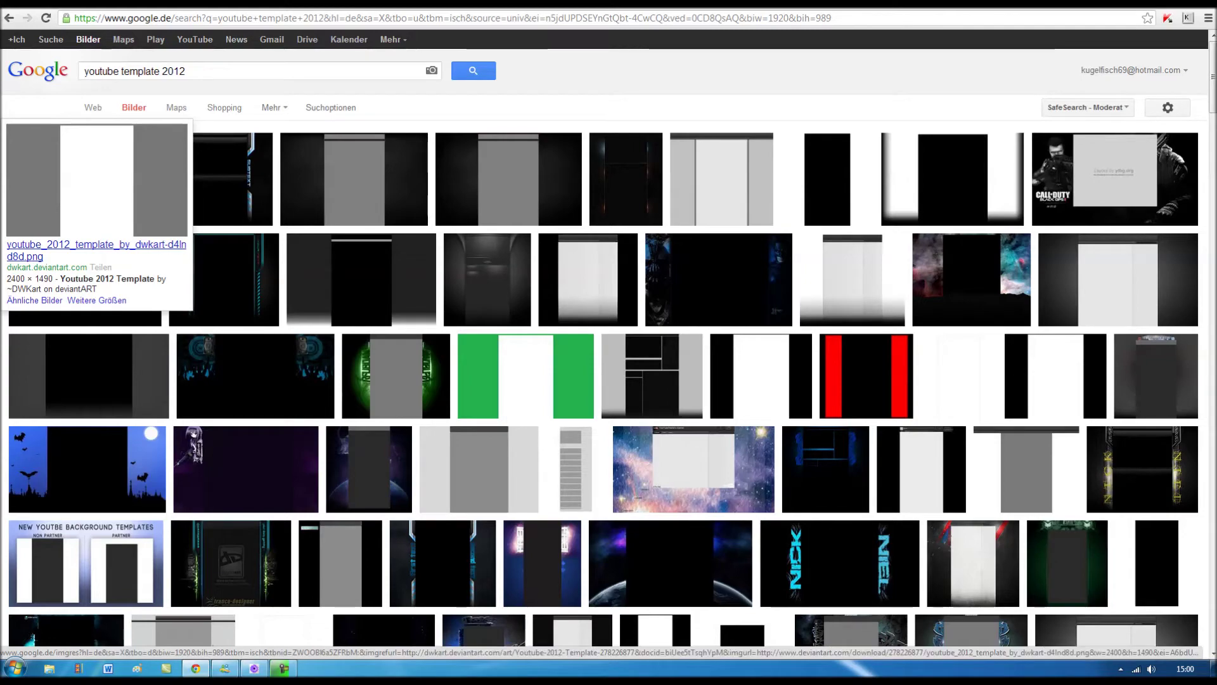
{"action": "left_click", "coordinate": [93, 107]}
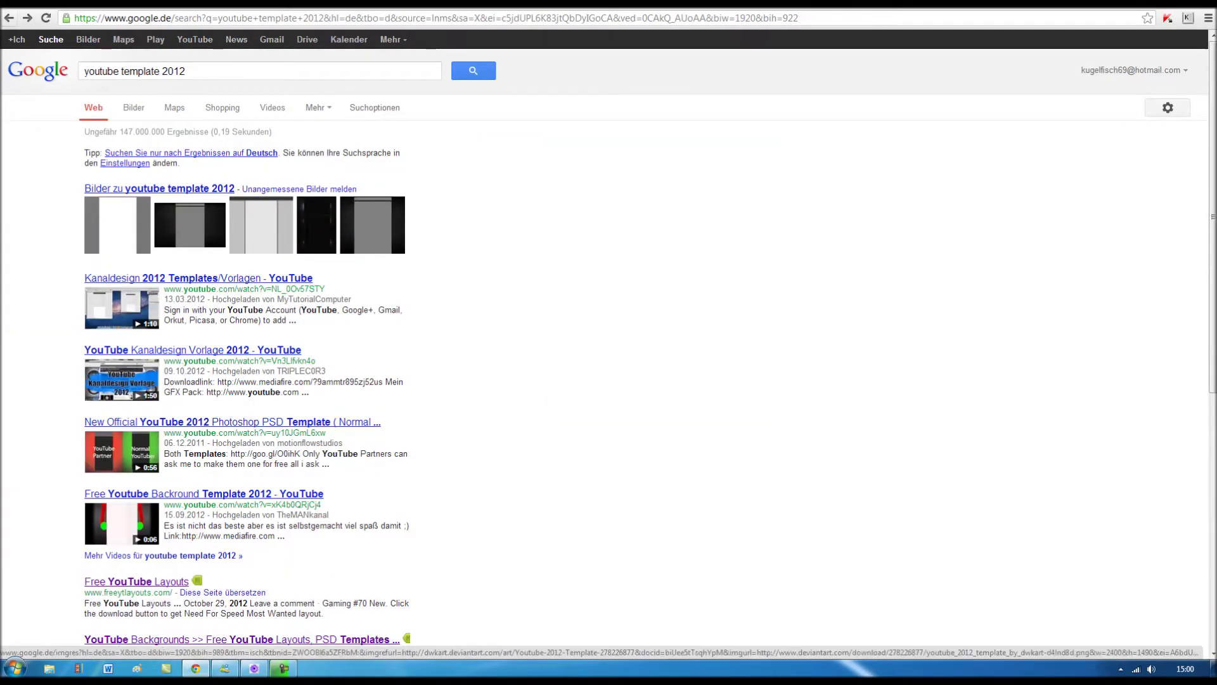
{"action": "scroll", "coordinate": [247, 355], "scroll_direction": "down", "scroll_amount": 3}
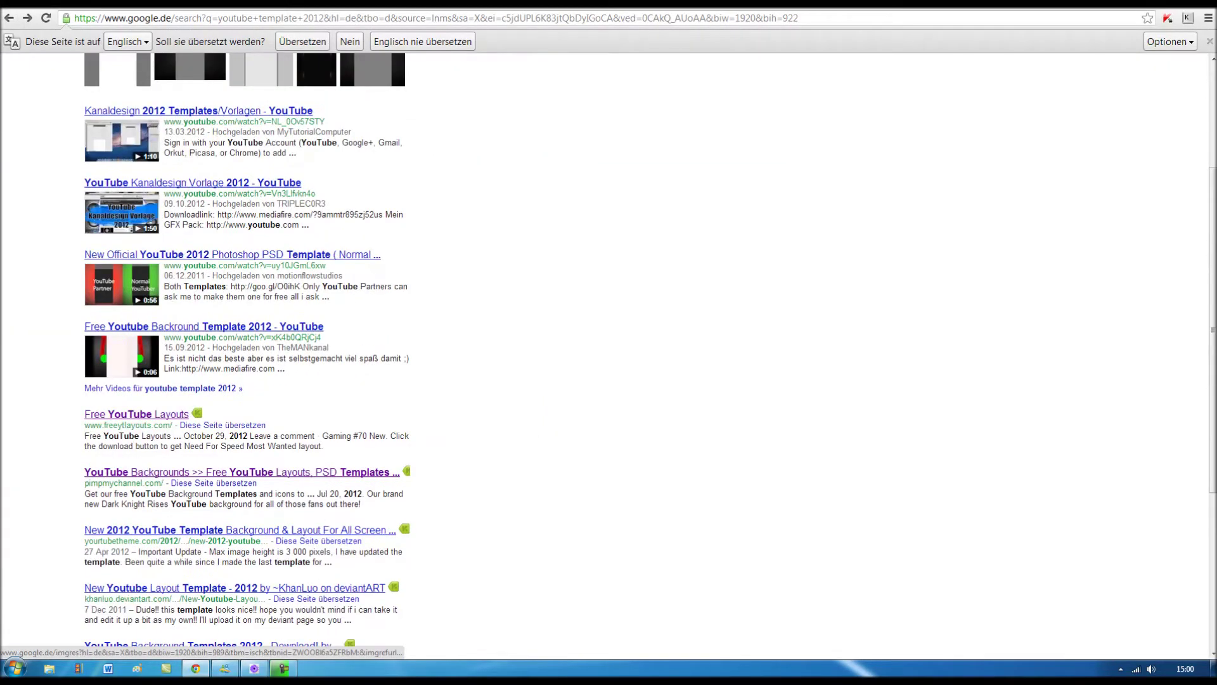
{"action": "scroll", "coordinate": [651, 350], "scroll_direction": "down", "scroll_amount": 2}
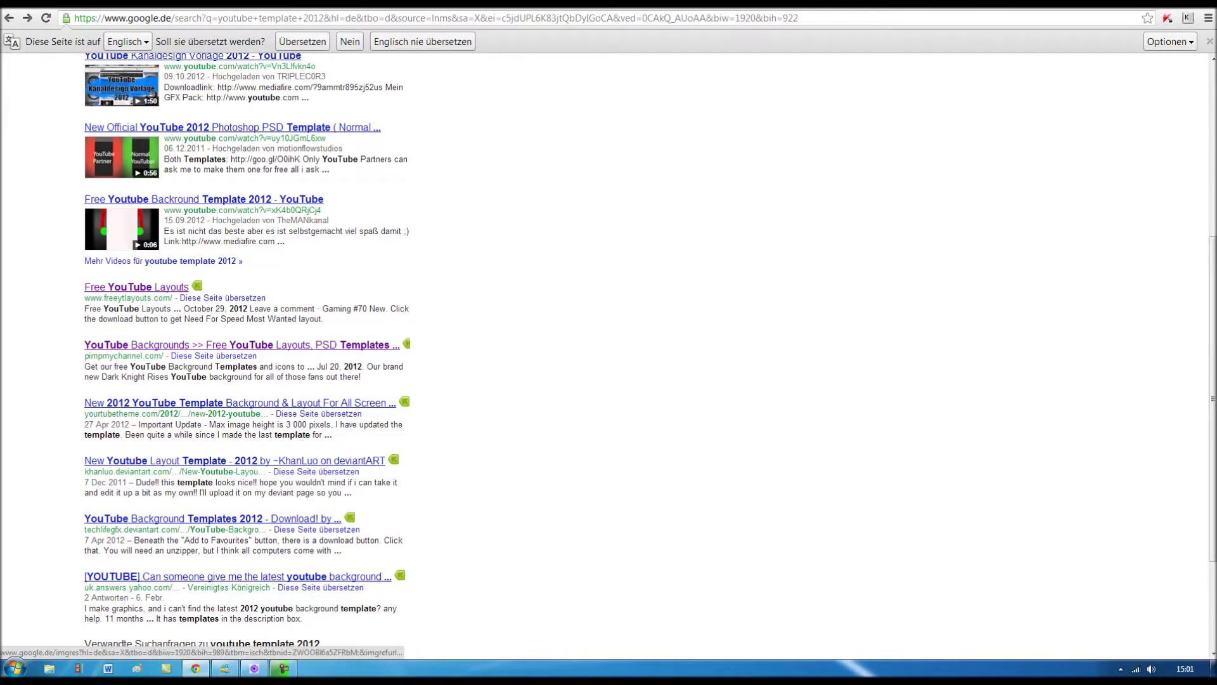
- Browse the Free YouTube Layouts site, then open the pimpmychannel.com backgrounds site
{"action": "left_click", "coordinate": [136, 287]}
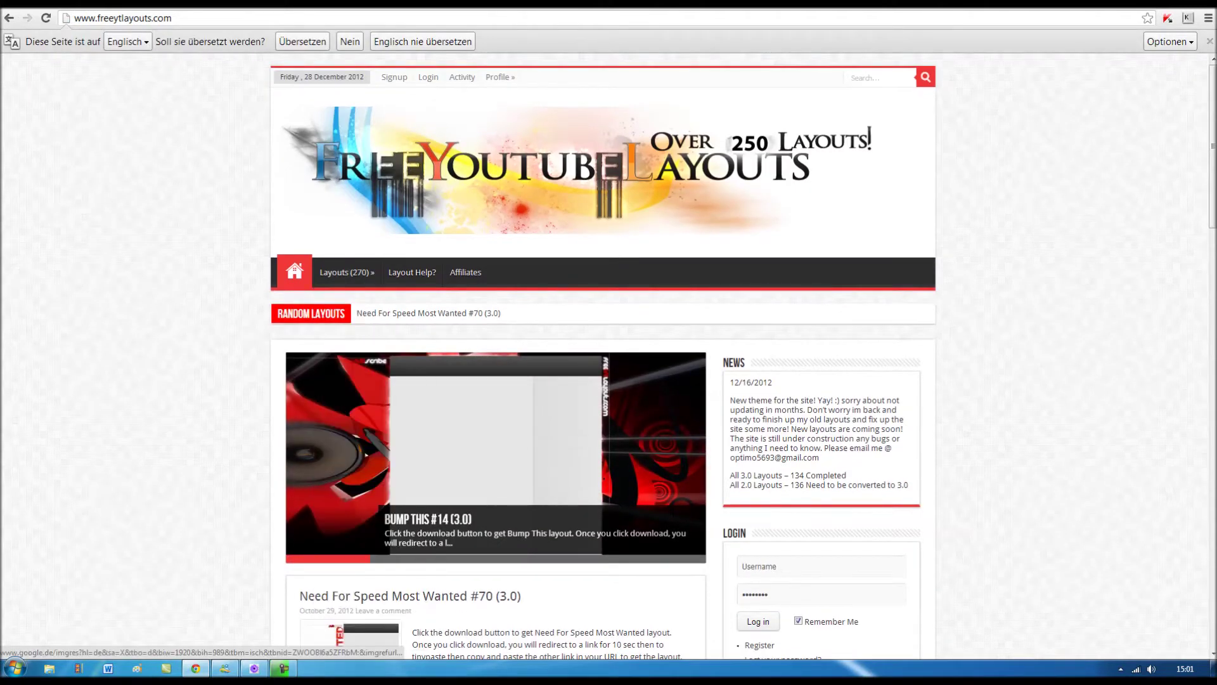
{"action": "scroll", "coordinate": [602, 355], "scroll_direction": "down", "scroll_amount": 4}
{"action": "scroll", "coordinate": [602, 355], "scroll_direction": "down", "scroll_amount": 3}
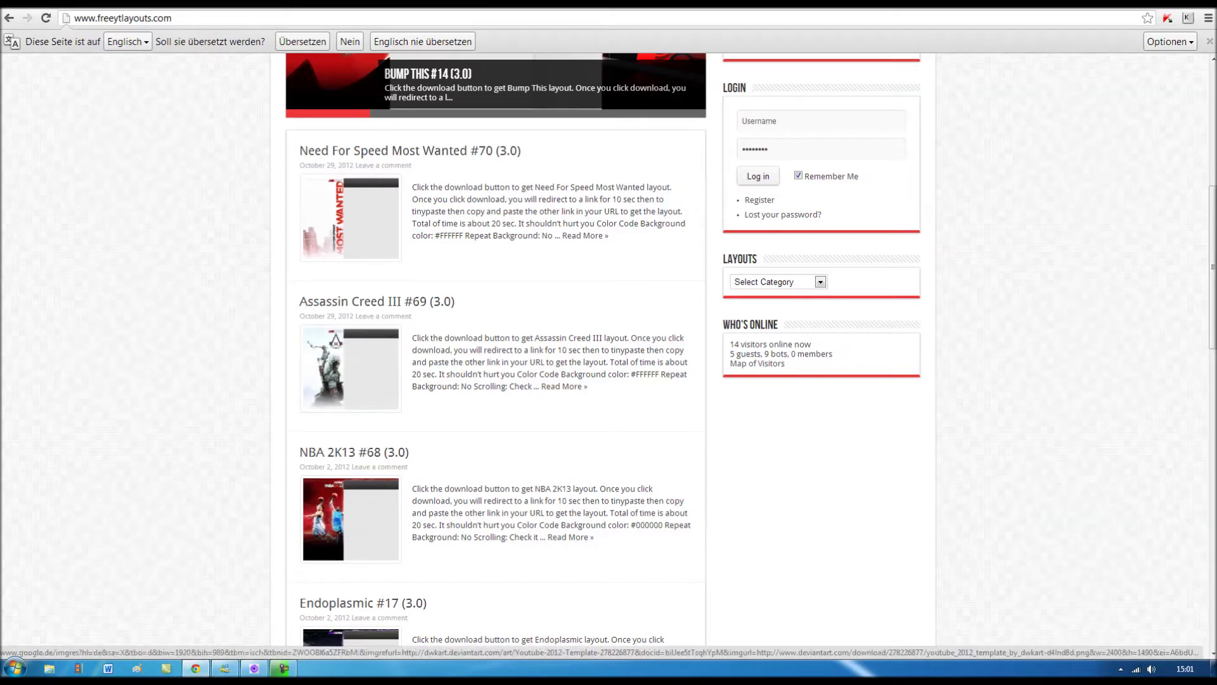
{"action": "key", "text": "alt+Left"}
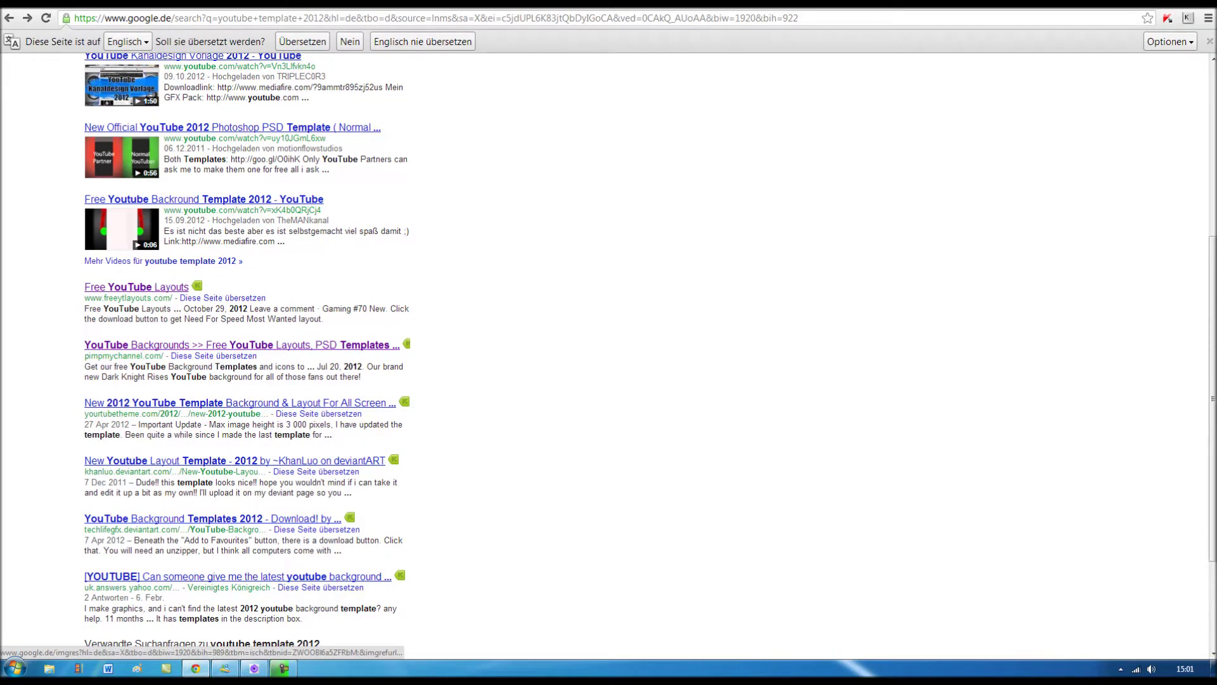
{"action": "left_click", "coordinate": [241, 344]}
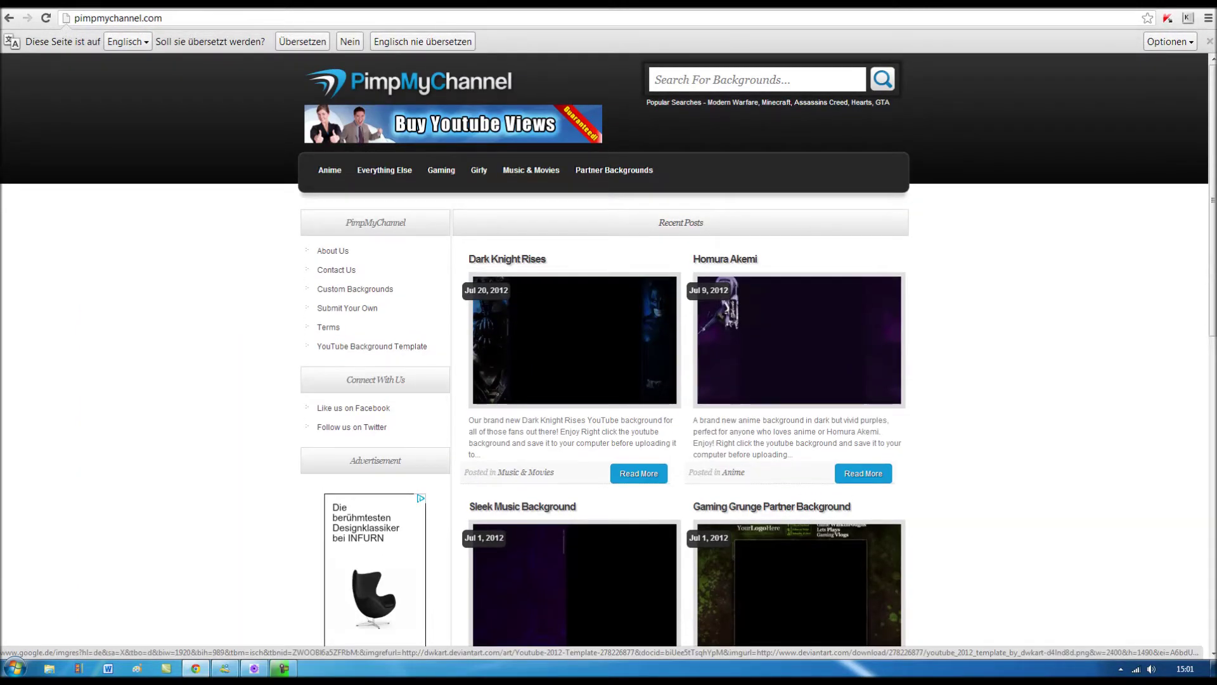
- View the Dark Knight Rises background image full size, then move on to Planet Renders
{"action": "left_click", "coordinate": [575, 340]}
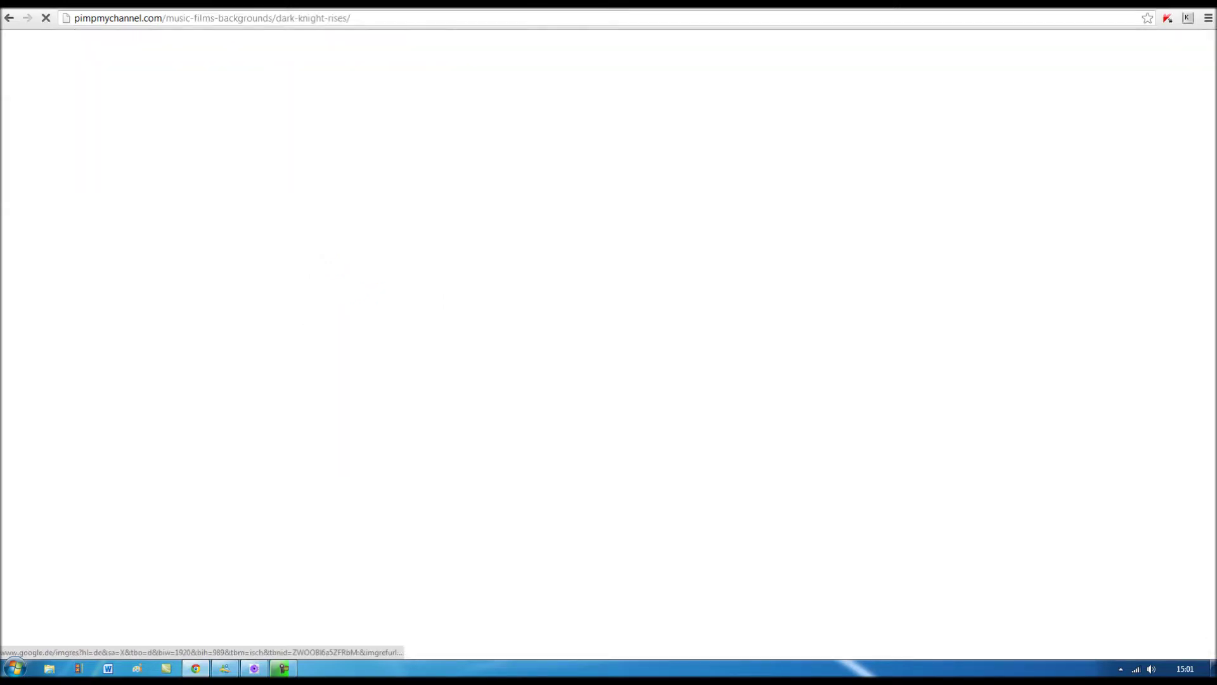
{"action": "scroll", "coordinate": [574, 340], "scroll_direction": "down", "scroll_amount": 2}
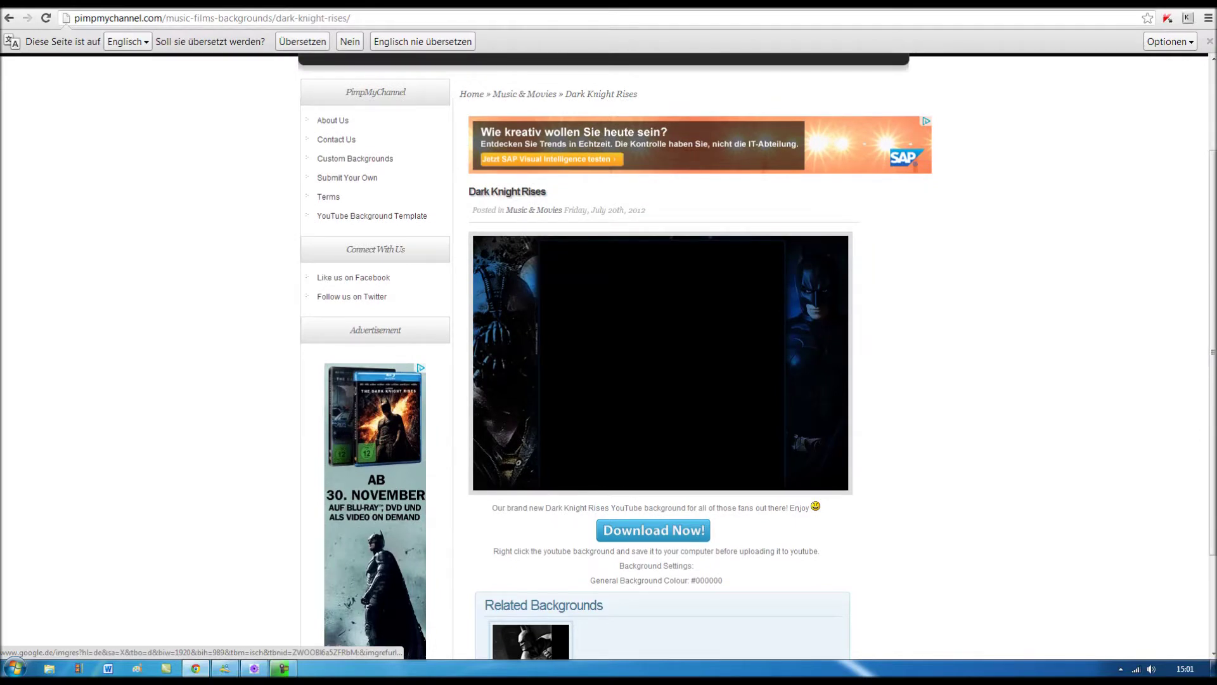
{"action": "left_click", "coordinate": [661, 362]}
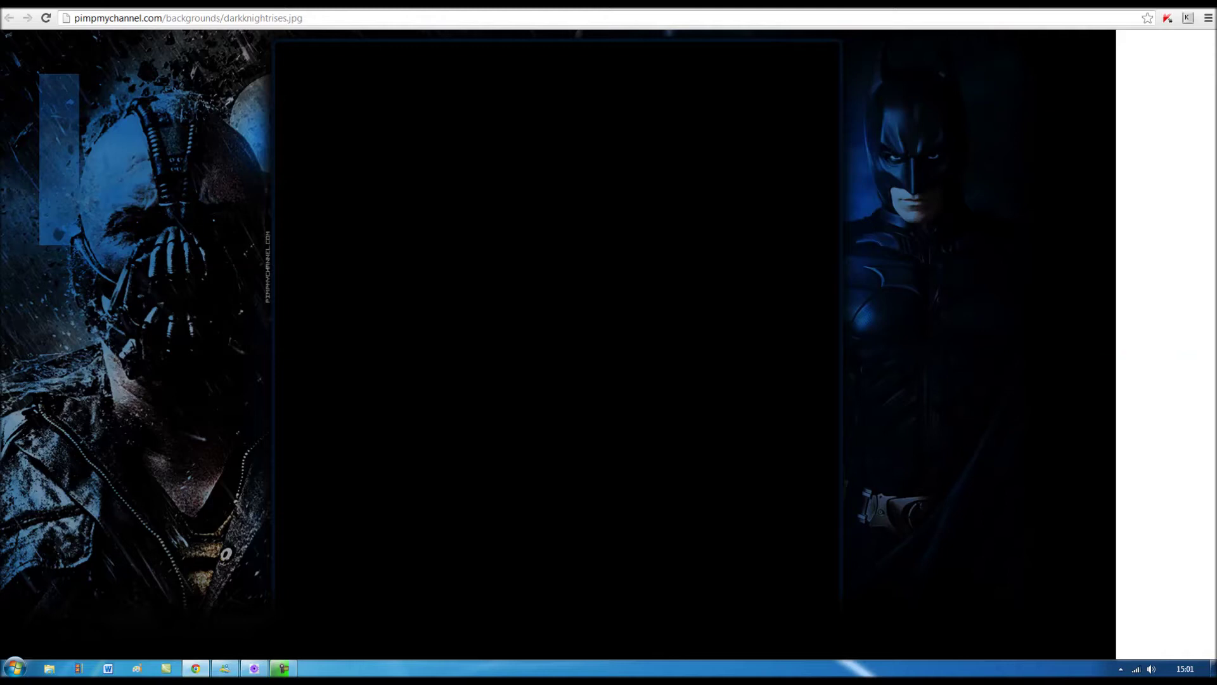
{"action": "right_click", "coordinate": [449, 216]}
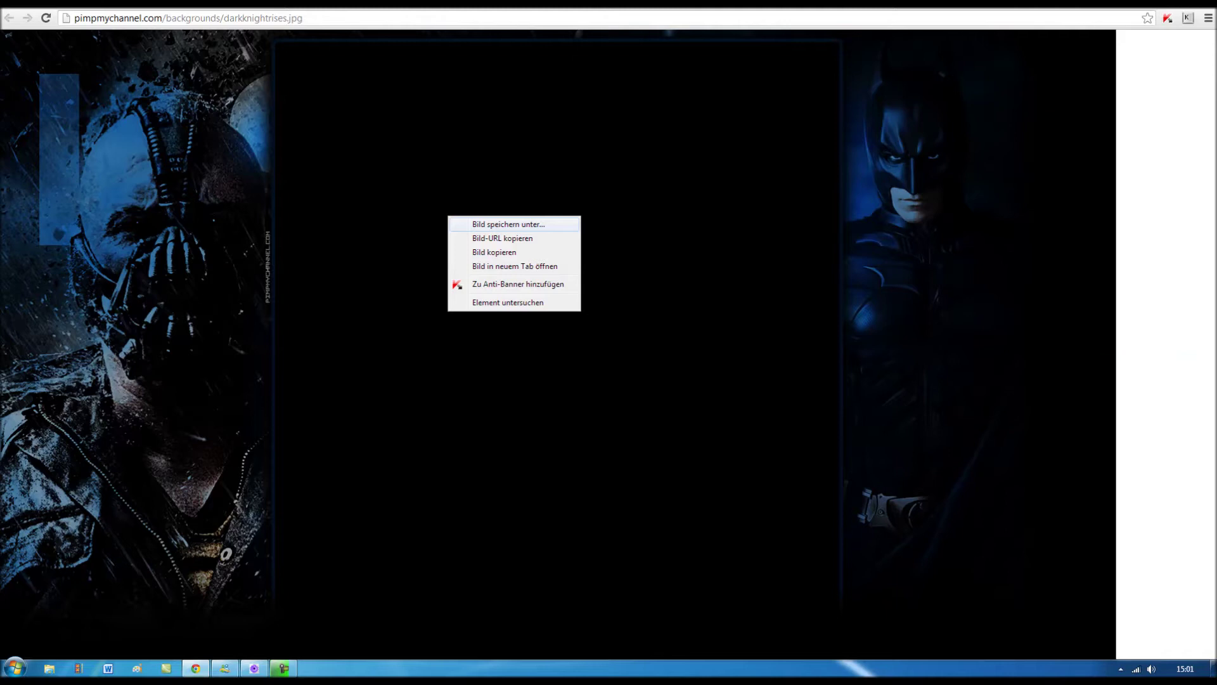
{"action": "left_click", "coordinate": [634, 380]}
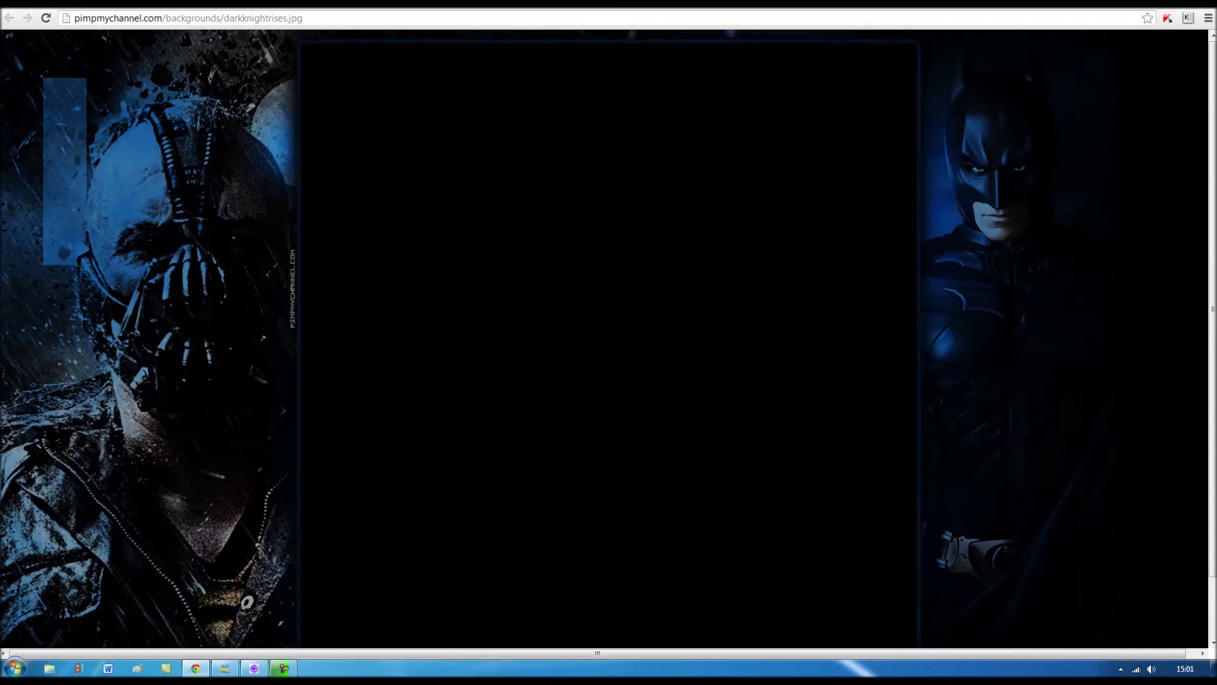
{"action": "key", "text": "ctrl+w"}
{"action": "scroll", "coordinate": [608, 343], "scroll_direction": "down", "scroll_amount": 3}
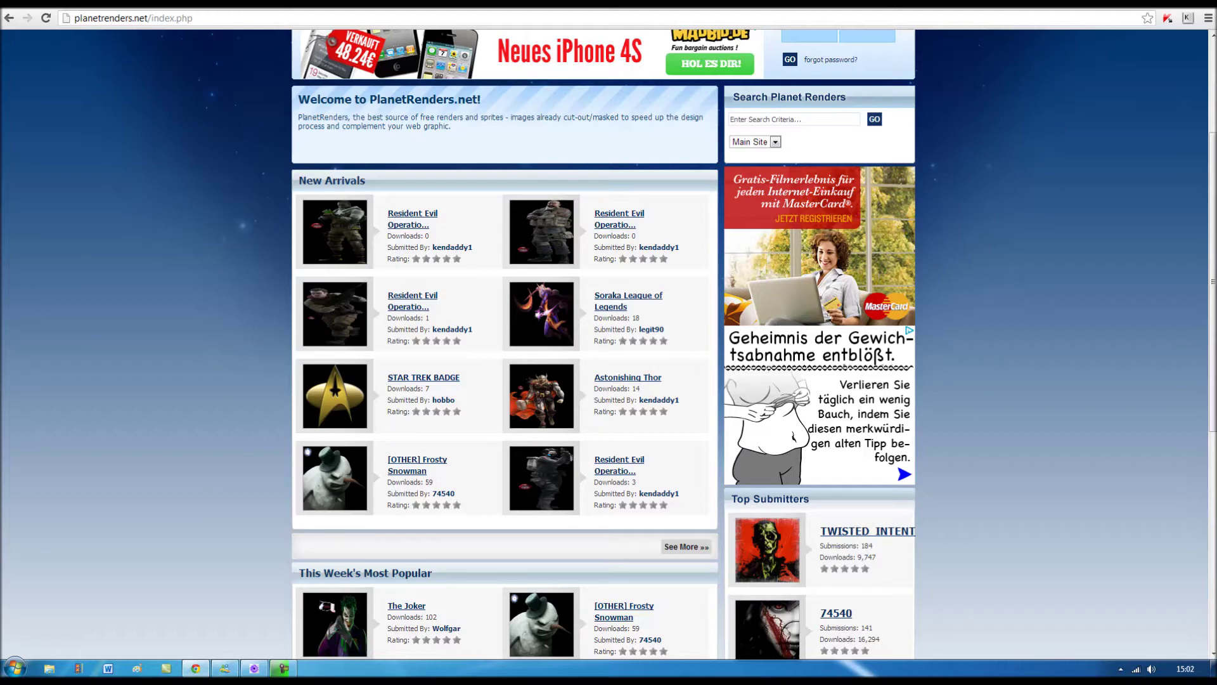
- Scroll the Planet Renders page and open the STAR TREK BADGE render
{"action": "scroll", "coordinate": [609, 342], "scroll_direction": "up", "scroll_amount": 3}
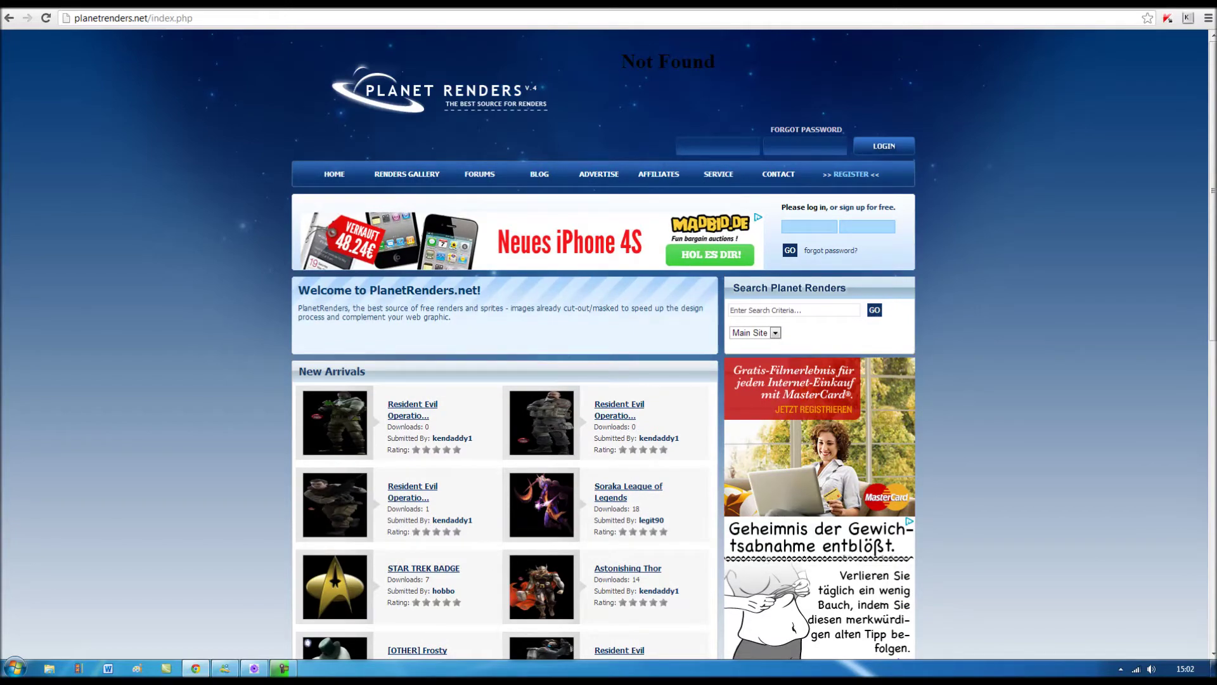
{"action": "scroll", "coordinate": [608, 342], "scroll_direction": "down", "scroll_amount": 3}
{"action": "scroll", "coordinate": [609, 343], "scroll_direction": "down", "scroll_amount": 1}
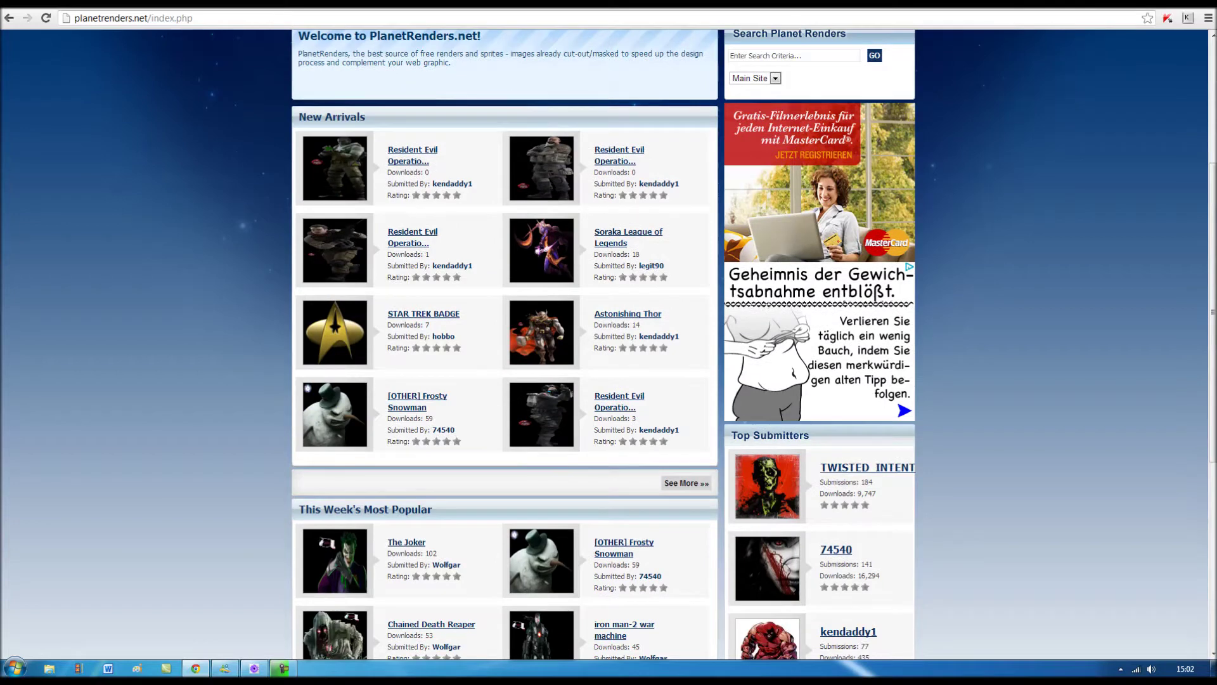
{"action": "scroll", "coordinate": [609, 342], "scroll_direction": "down", "scroll_amount": 1}
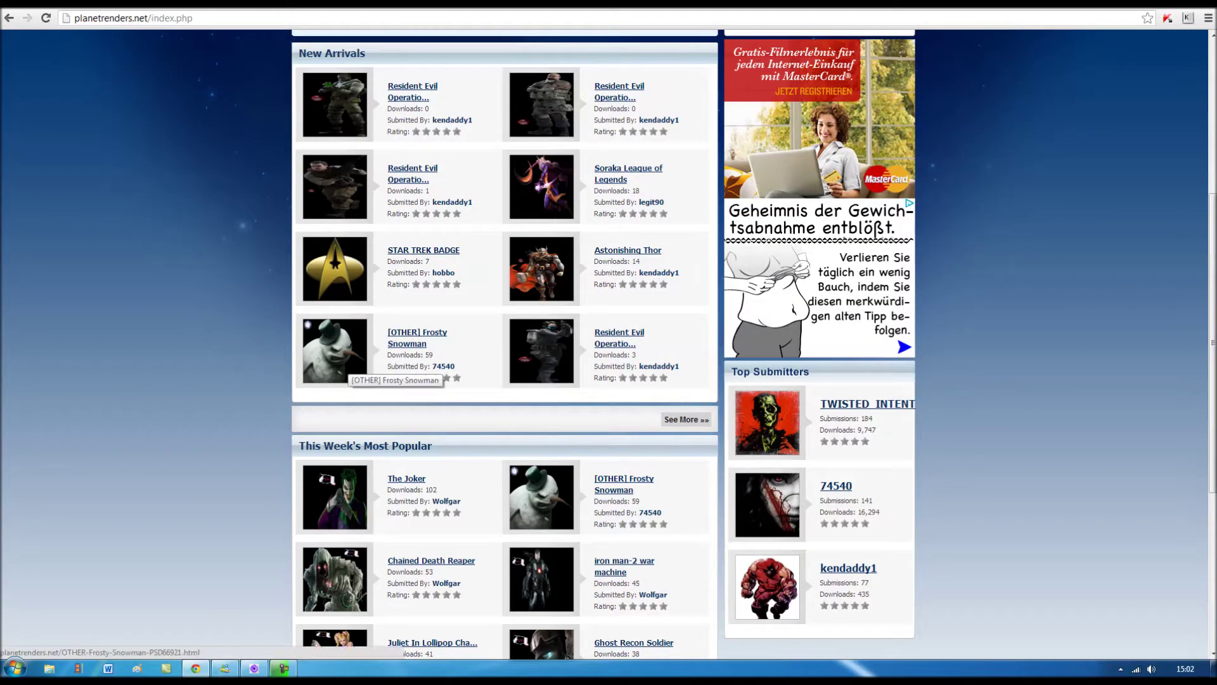
{"action": "left_click", "coordinate": [329, 272]}
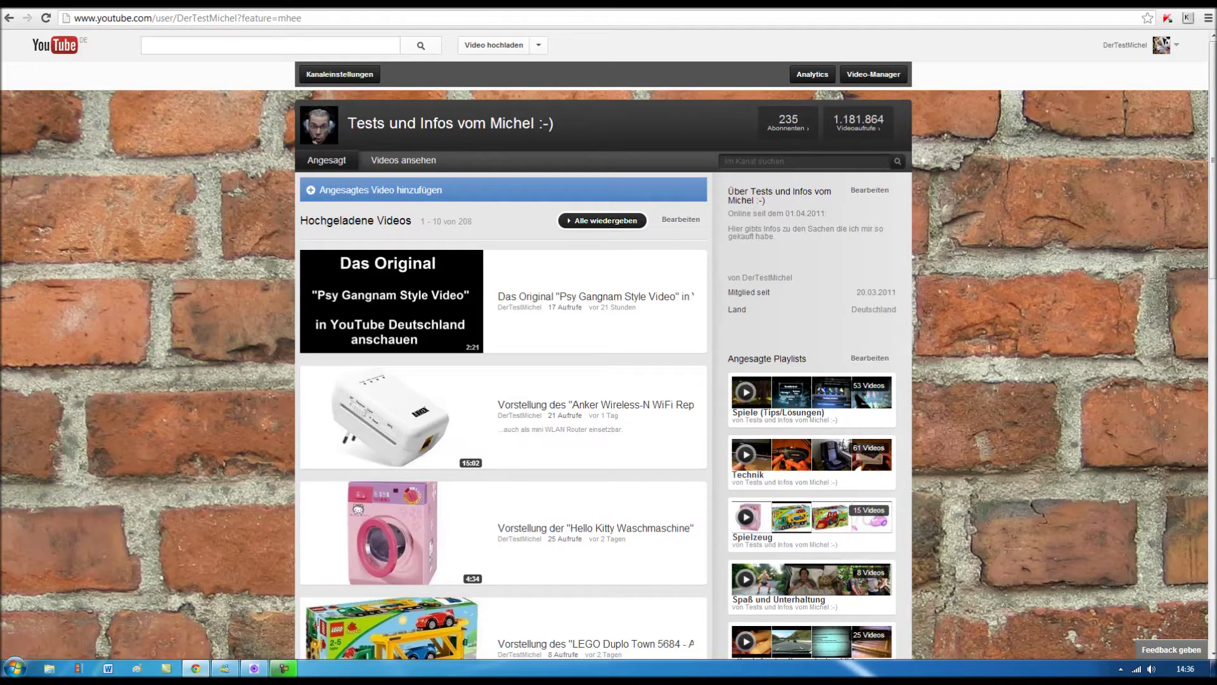
{"action": "scroll", "coordinate": [501, 342], "scroll_direction": "down", "scroll_amount": 4}
{"action": "scroll", "coordinate": [501, 343], "scroll_direction": "down", "scroll_amount": 1}
{"action": "scroll", "coordinate": [501, 342], "scroll_direction": "down", "scroll_amount": 3}
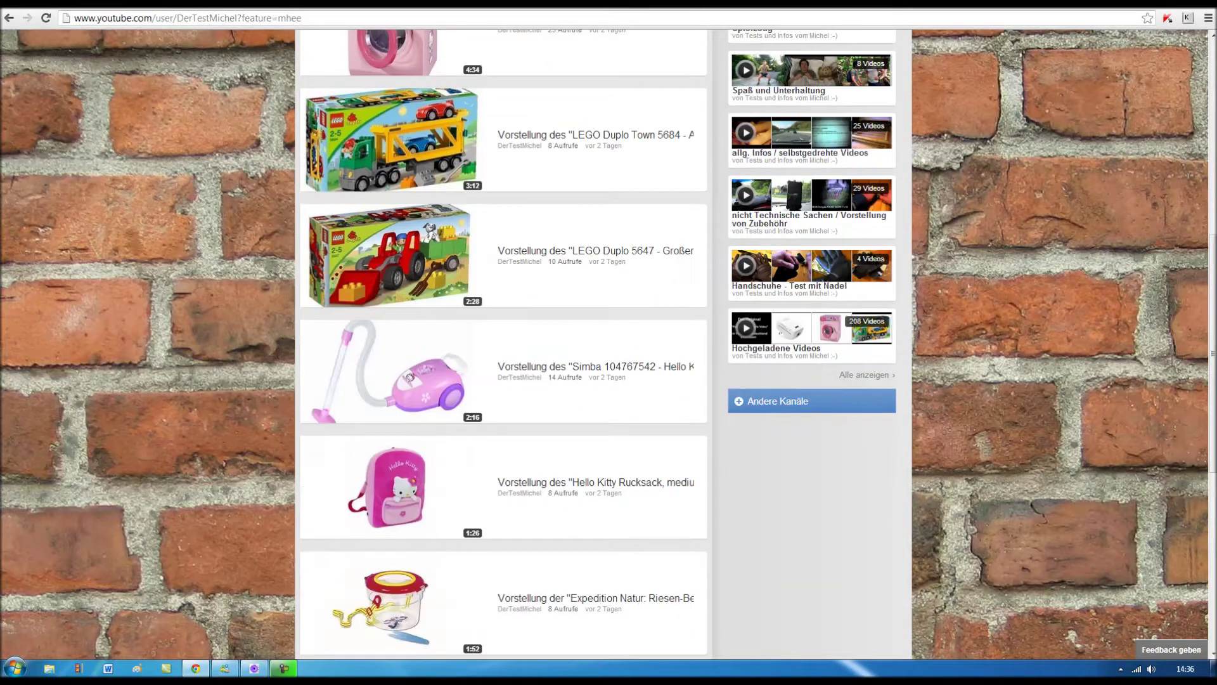
{"action": "scroll", "coordinate": [501, 342], "scroll_direction": "down", "scroll_amount": 2}
{"action": "scroll", "coordinate": [501, 343], "scroll_direction": "down", "scroll_amount": 1}
{"action": "scroll", "coordinate": [501, 342], "scroll_direction": "down", "scroll_amount": 4}
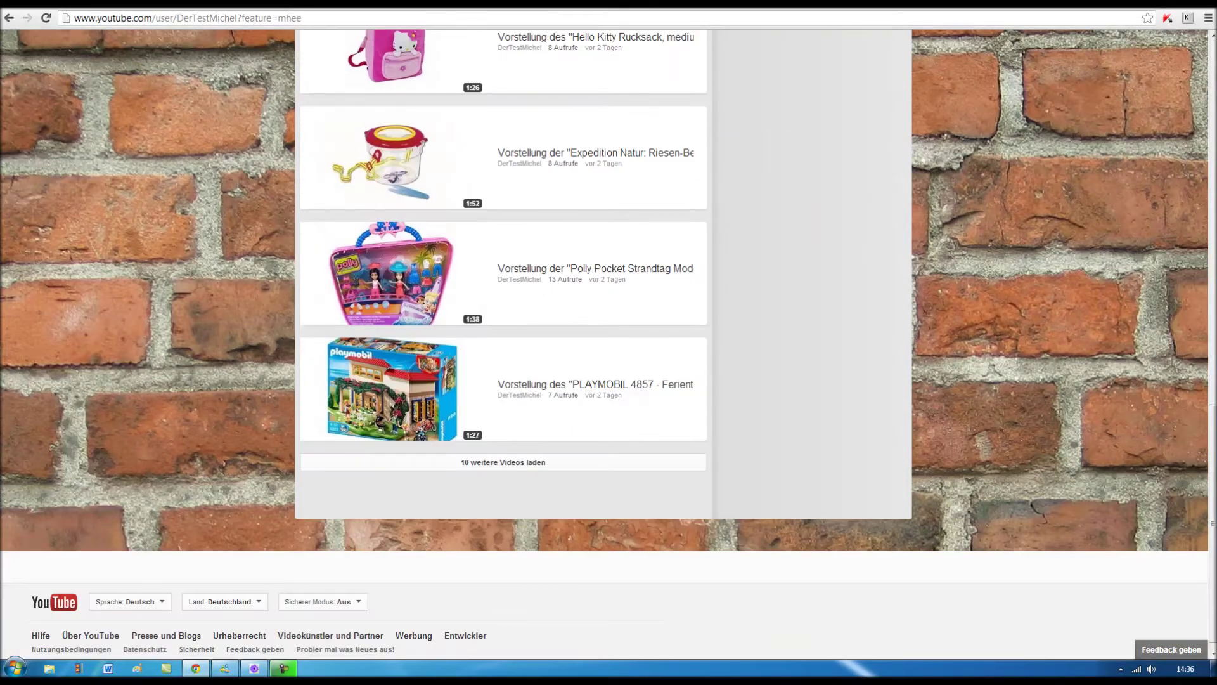
{"action": "scroll", "coordinate": [501, 343], "scroll_direction": "up", "scroll_amount": 1}
{"action": "scroll", "coordinate": [501, 342], "scroll_direction": "up", "scroll_amount": 4}
{"action": "scroll", "coordinate": [501, 342], "scroll_direction": "up", "scroll_amount": 3}
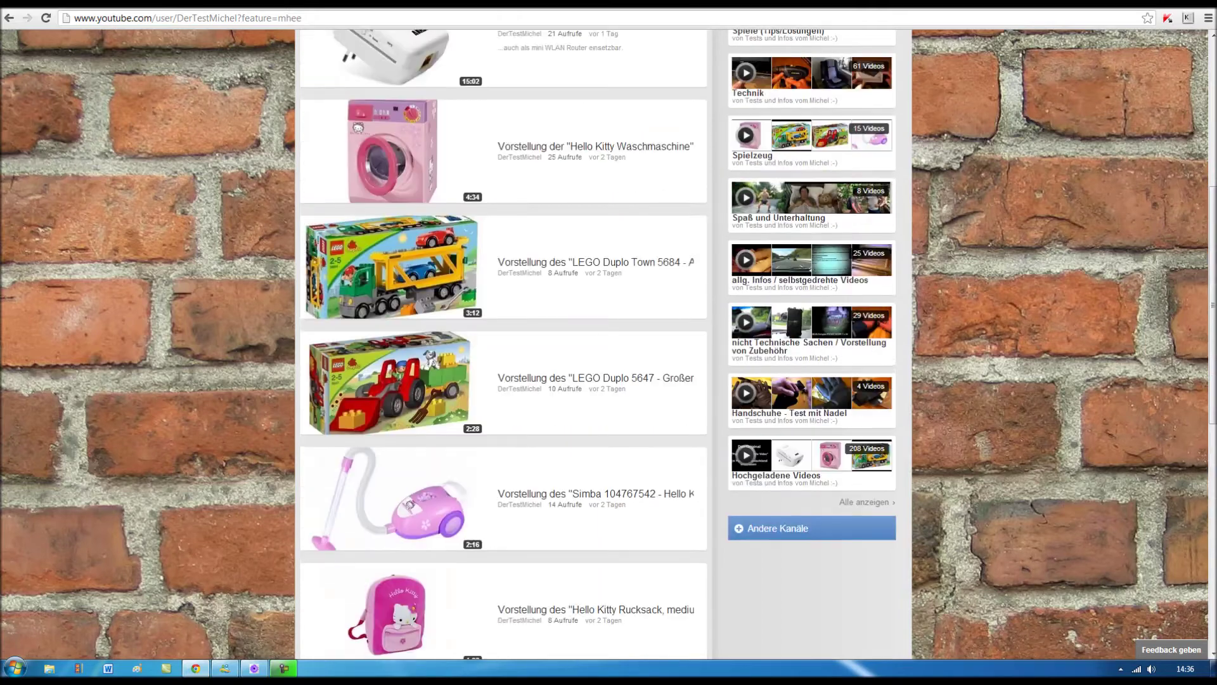
{"action": "scroll", "coordinate": [501, 342], "scroll_direction": "up", "scroll_amount": 2}
{"action": "scroll", "coordinate": [500, 342], "scroll_direction": "up", "scroll_amount": 5}
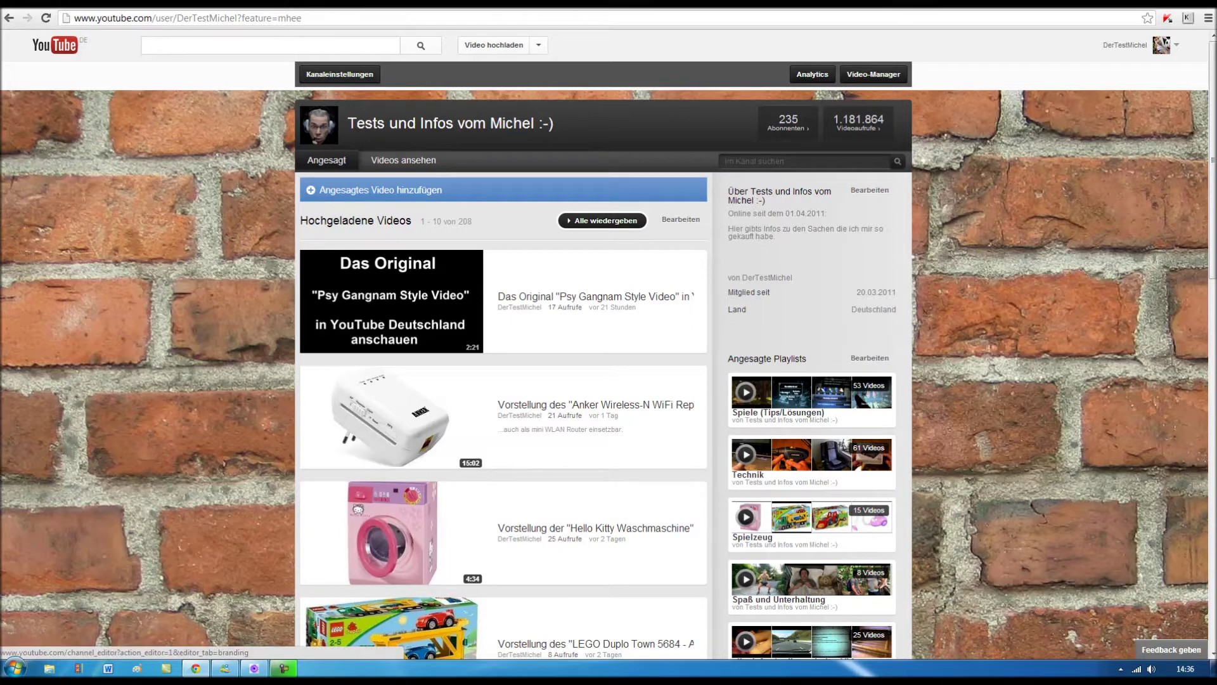
{"action": "left_click", "coordinate": [339, 74]}
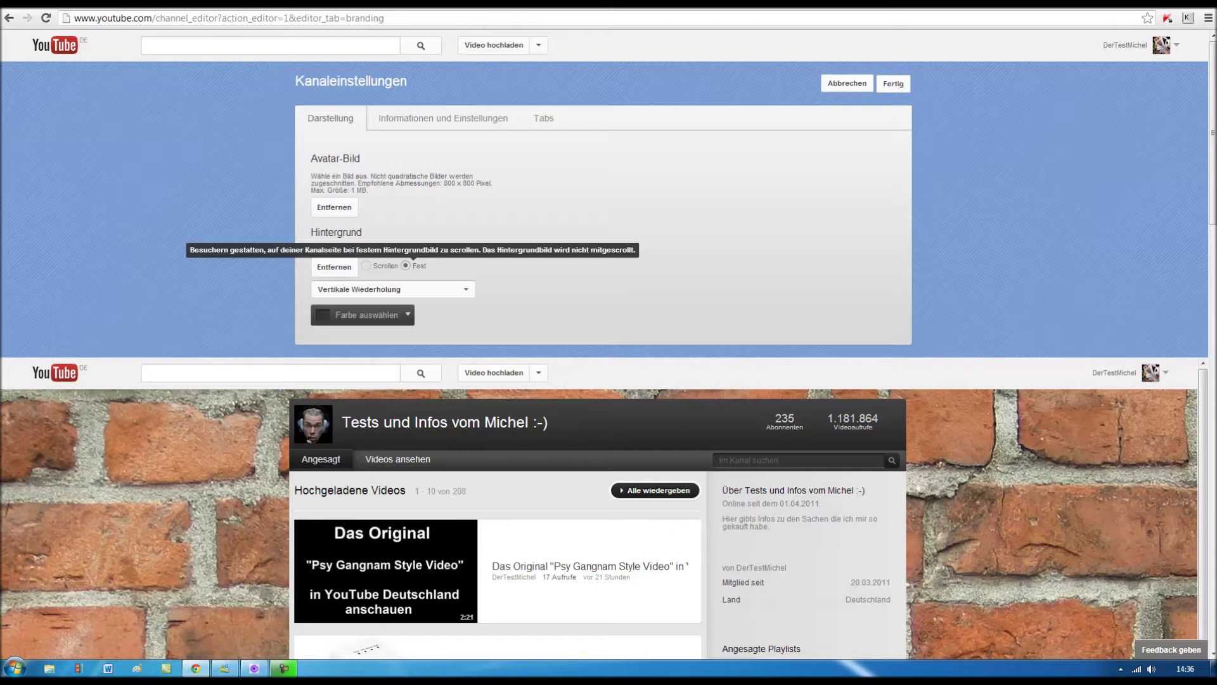
{"action": "left_click", "coordinate": [367, 265]}
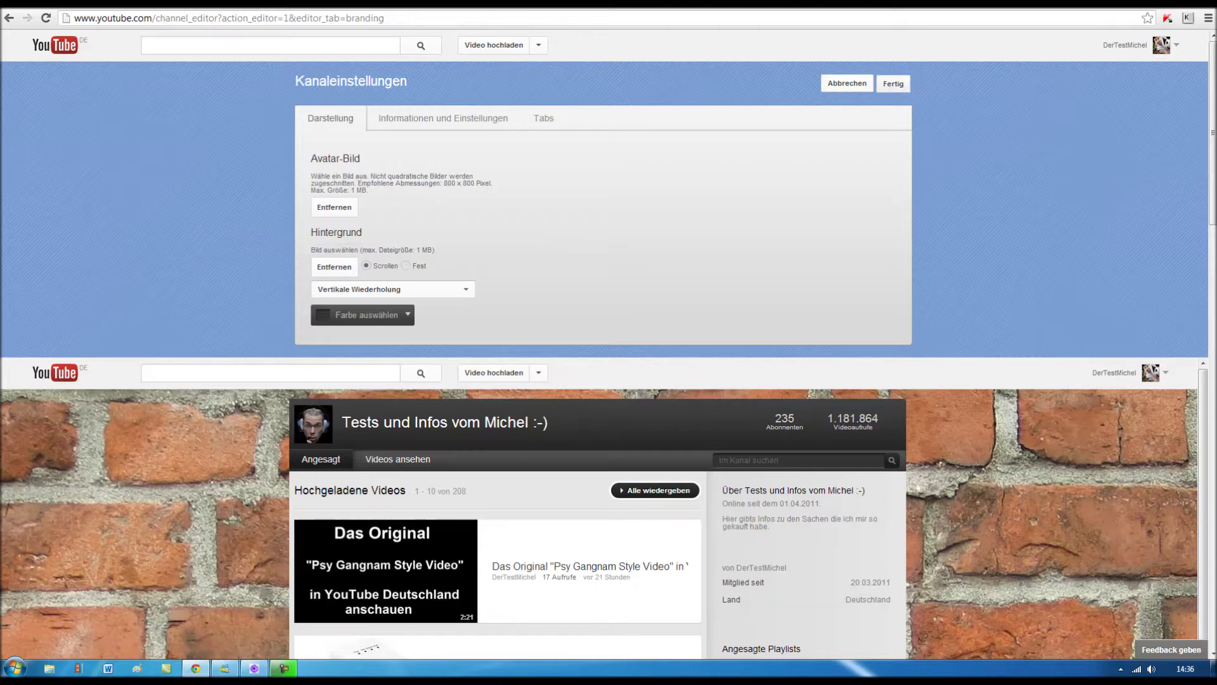
{"action": "left_click", "coordinate": [894, 83]}
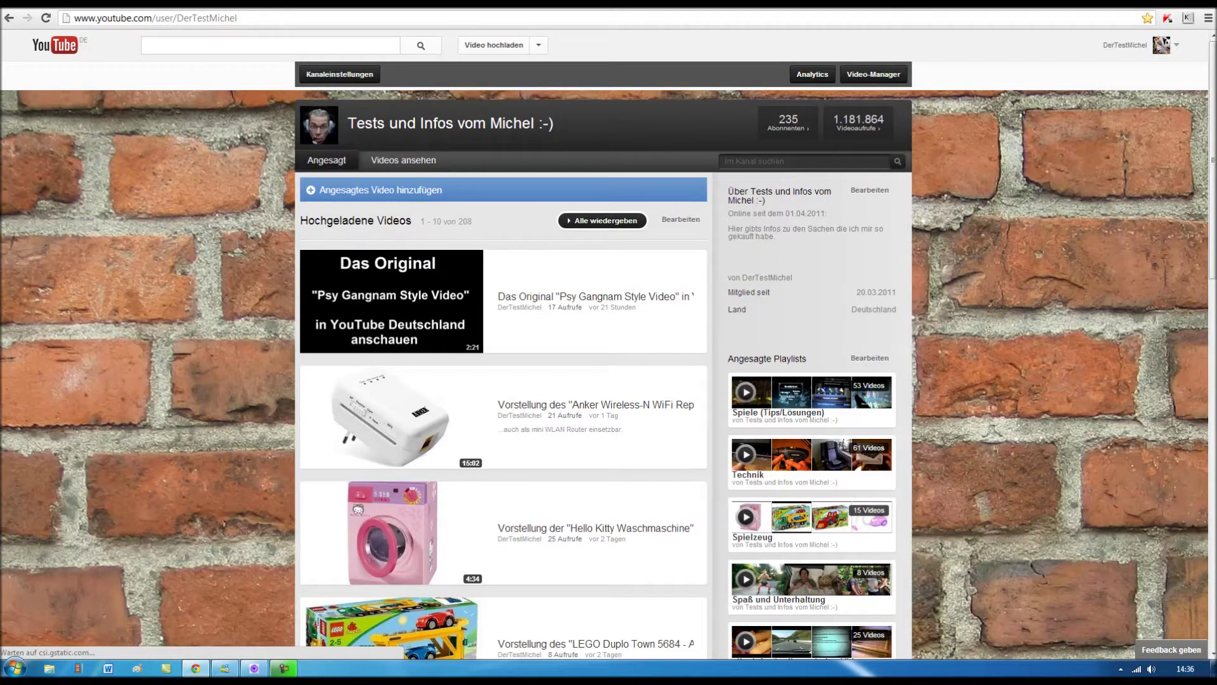
{"action": "scroll", "coordinate": [609, 342], "scroll_direction": "down", "scroll_amount": 1}
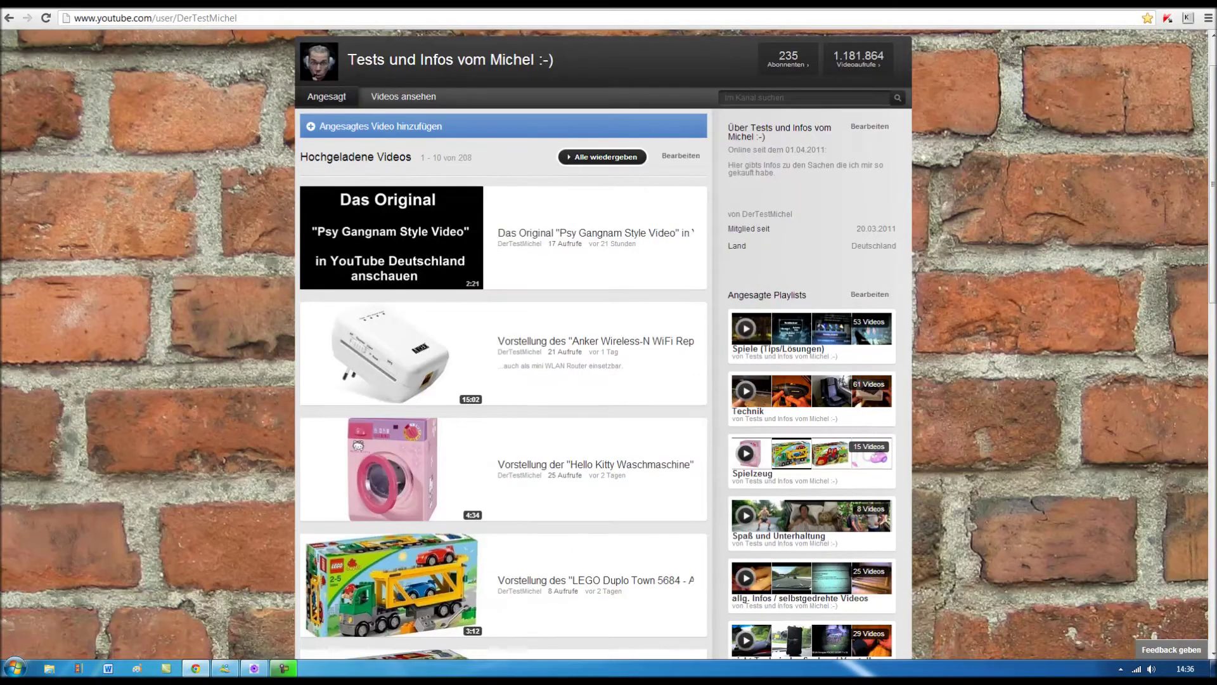
{"action": "scroll", "coordinate": [609, 342], "scroll_direction": "down", "scroll_amount": 3}
{"action": "scroll", "coordinate": [609, 342], "scroll_direction": "down", "scroll_amount": 3}
{"action": "scroll", "coordinate": [608, 343], "scroll_direction": "down", "scroll_amount": 3}
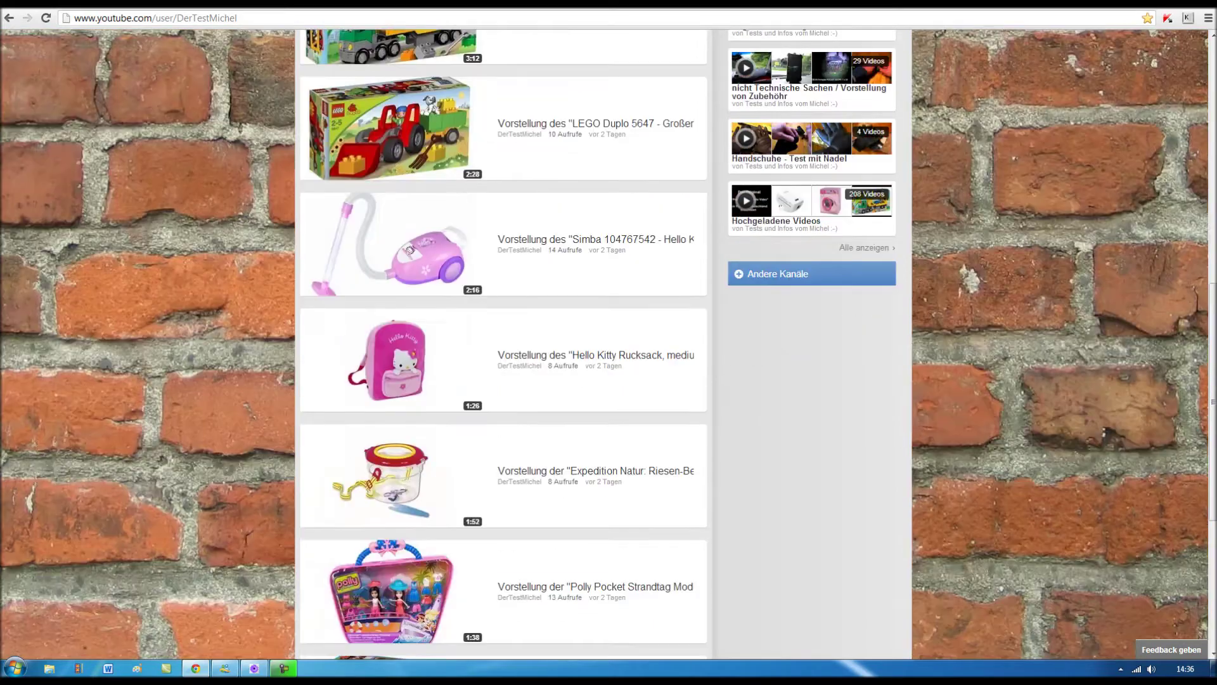
{"action": "scroll", "coordinate": [609, 343], "scroll_direction": "down", "scroll_amount": 1}
{"action": "scroll", "coordinate": [609, 342], "scroll_direction": "down", "scroll_amount": 1}
{"action": "scroll", "coordinate": [609, 342], "scroll_direction": "down", "scroll_amount": 2}
{"action": "scroll", "coordinate": [608, 343], "scroll_direction": "down", "scroll_amount": 1}
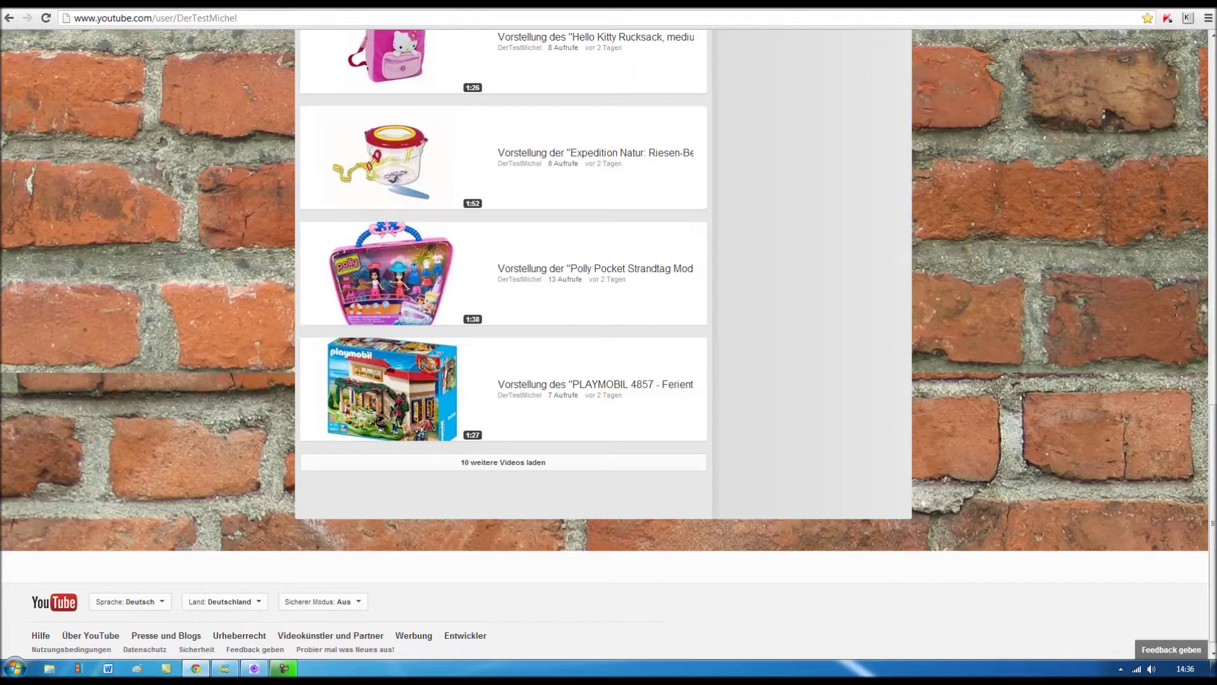
{"action": "scroll", "coordinate": [608, 343], "scroll_direction": "up", "scroll_amount": 4}
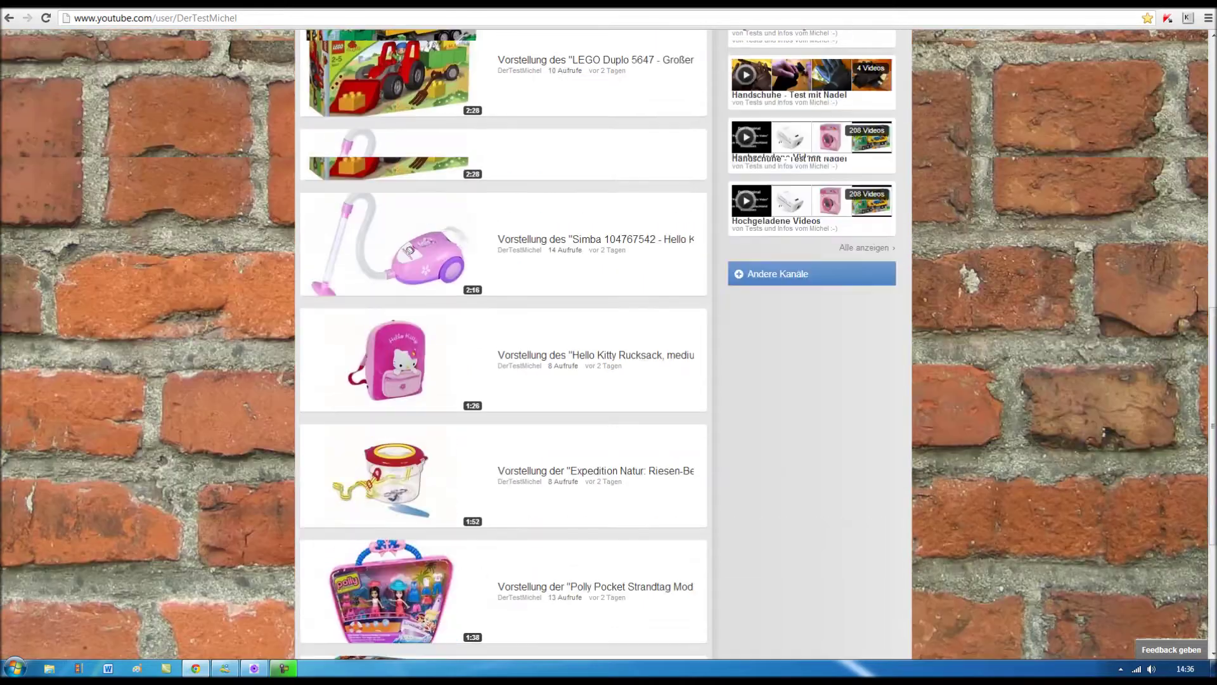
{"action": "scroll", "coordinate": [608, 342], "scroll_direction": "up", "scroll_amount": 6}
{"action": "scroll", "coordinate": [609, 343], "scroll_direction": "up", "scroll_amount": 5}
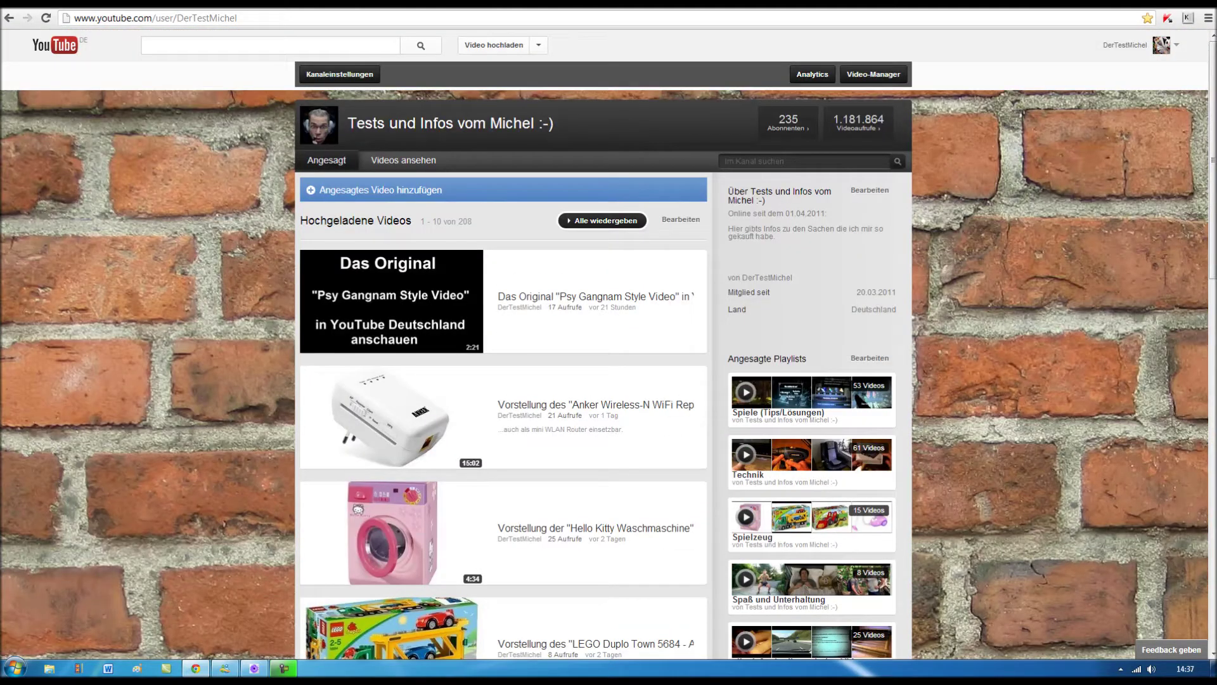
{"action": "left_click", "coordinate": [339, 74]}
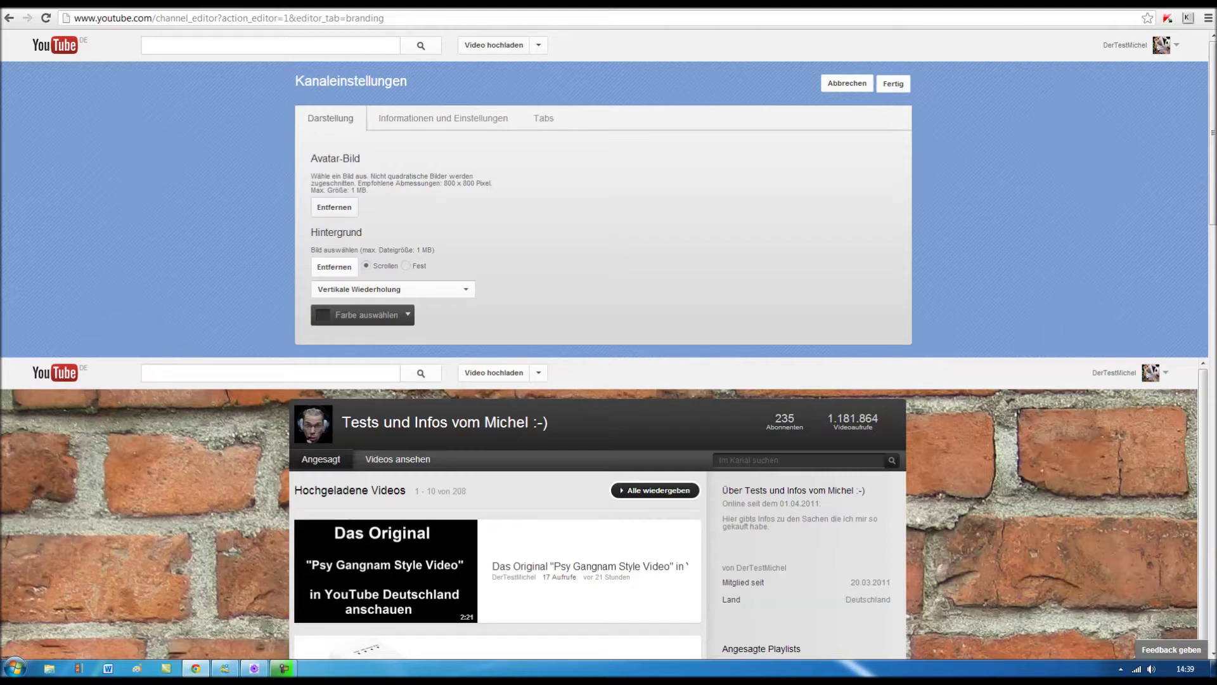
- Open the Darstellung channel editor and remove the brick-wall background image
{"action": "left_click", "coordinate": [334, 207]}
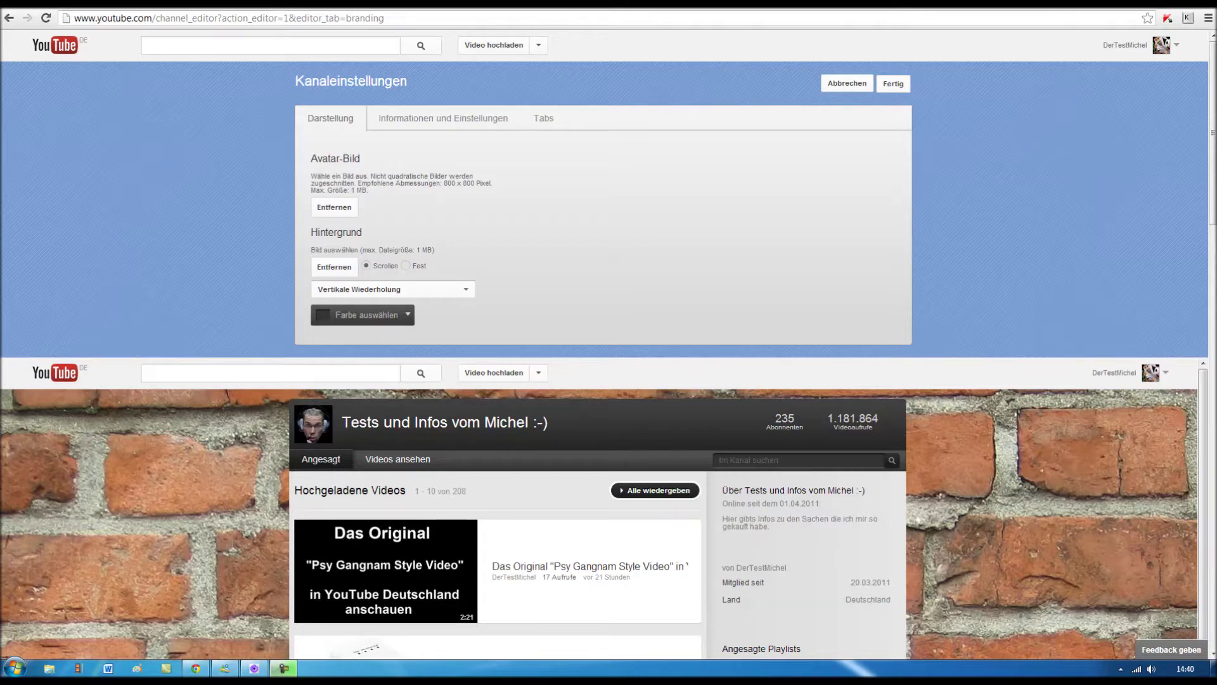
{"action": "left_click", "coordinate": [334, 266]}
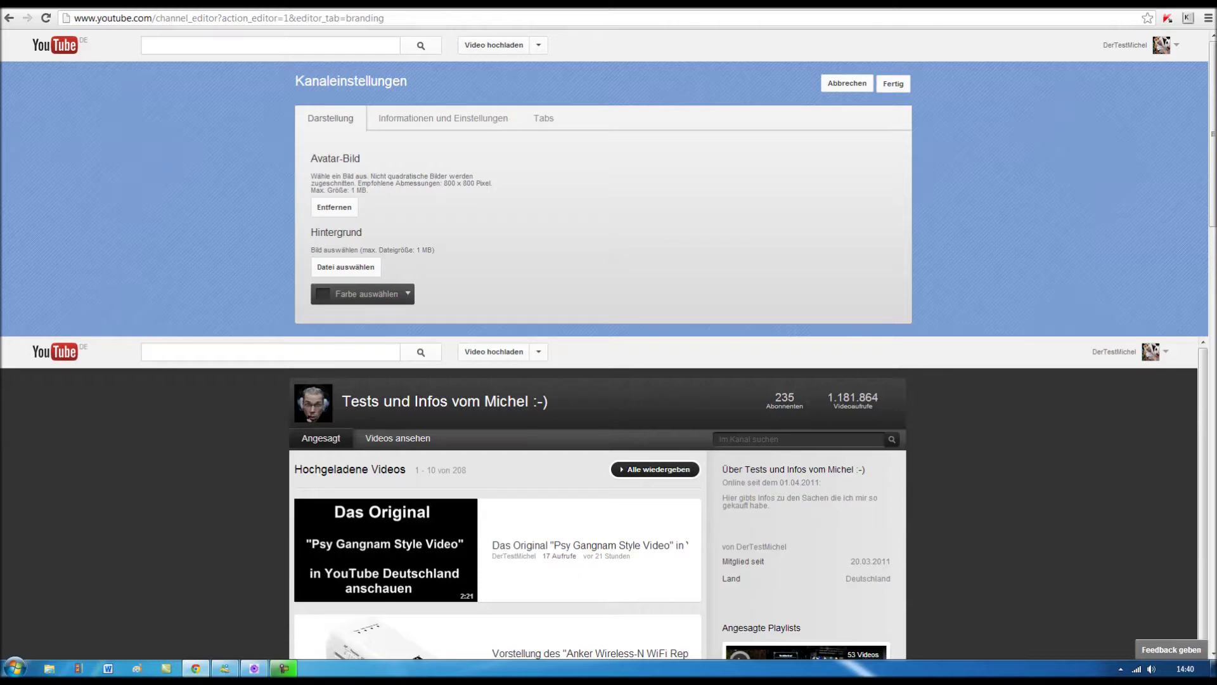
- Upload hiphopsmash from Downloads as the new channel background image
{"action": "left_click", "coordinate": [364, 294]}
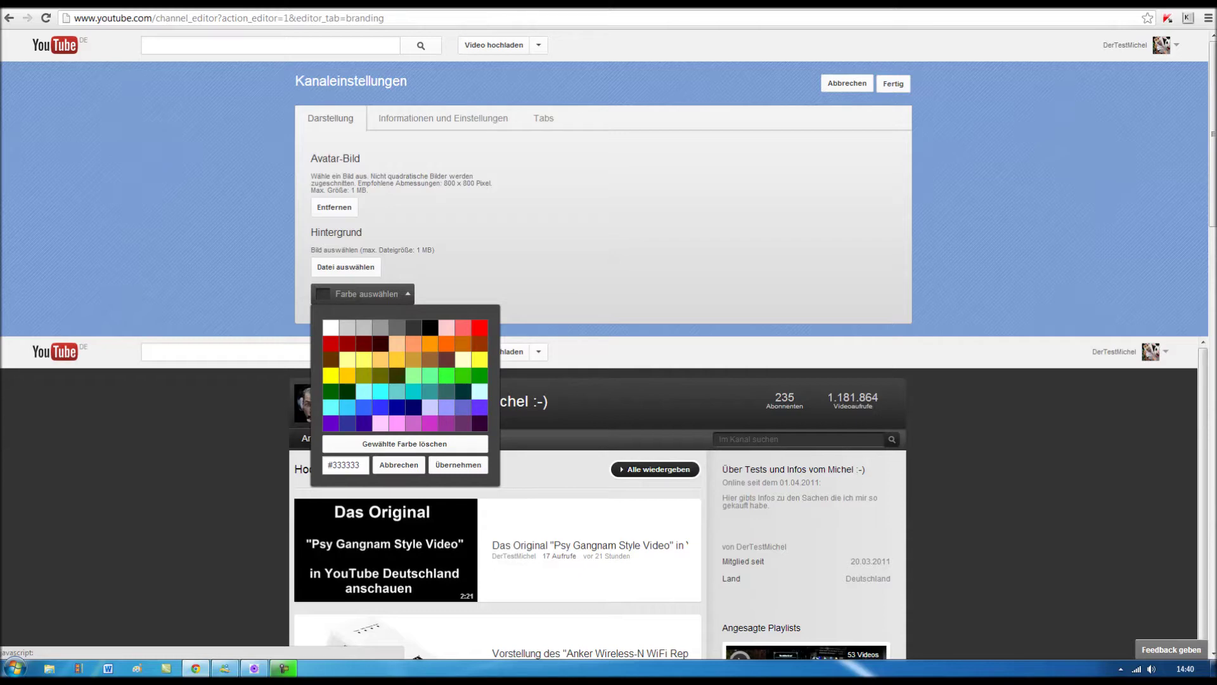
{"action": "left_click", "coordinate": [365, 293]}
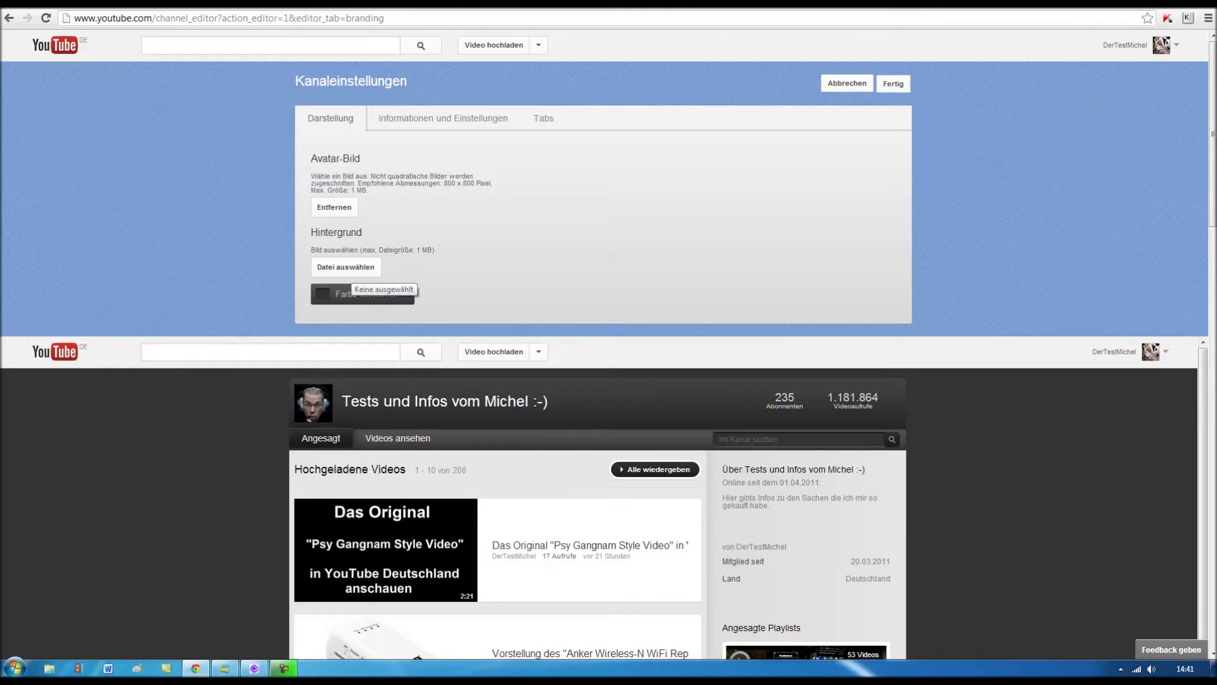
{"action": "left_click", "coordinate": [346, 267]}
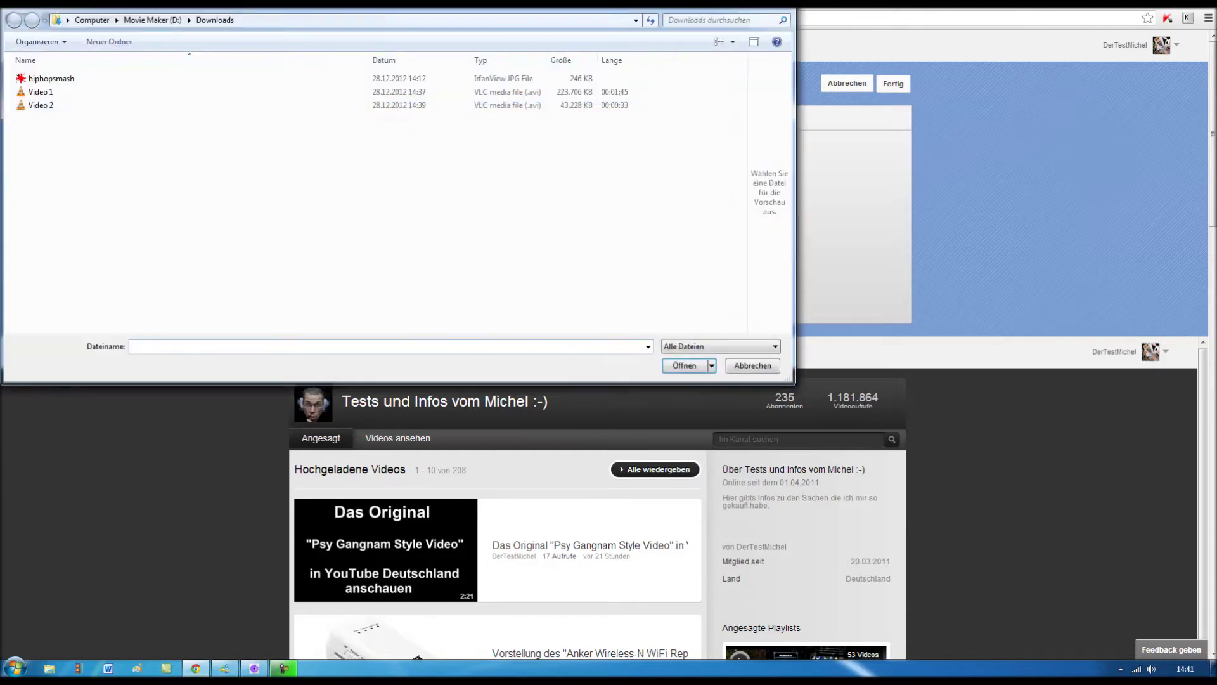
{"action": "left_click", "coordinate": [51, 78]}
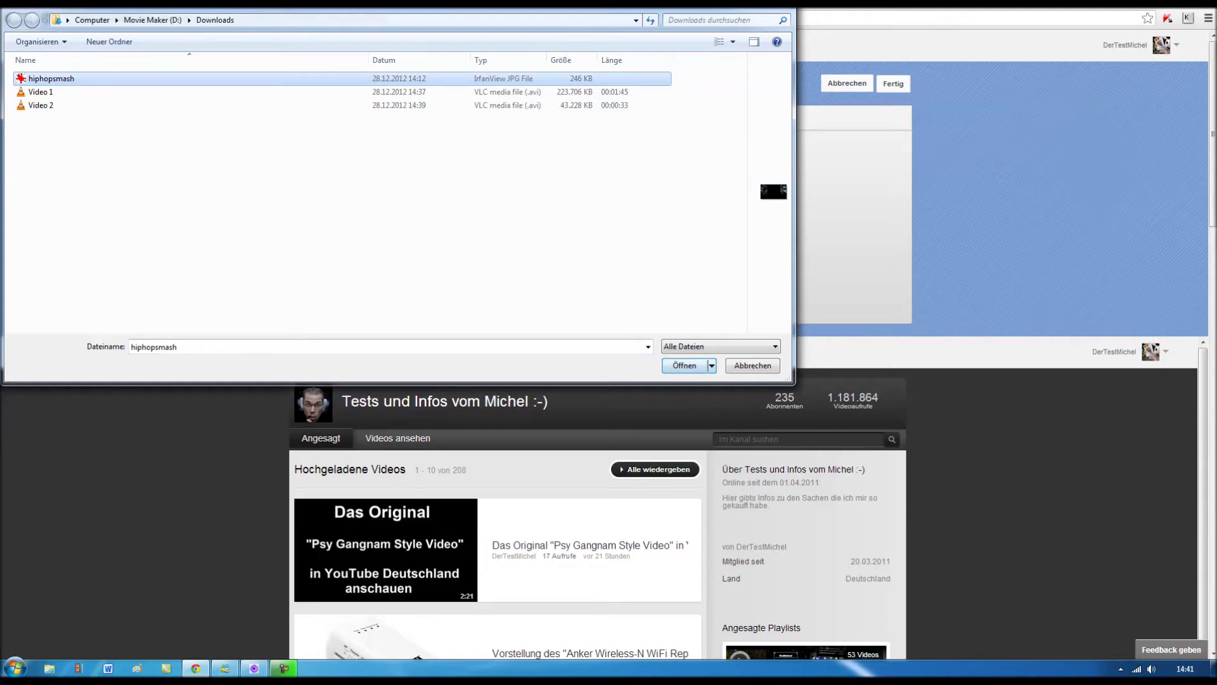
{"action": "key", "text": "Return"}
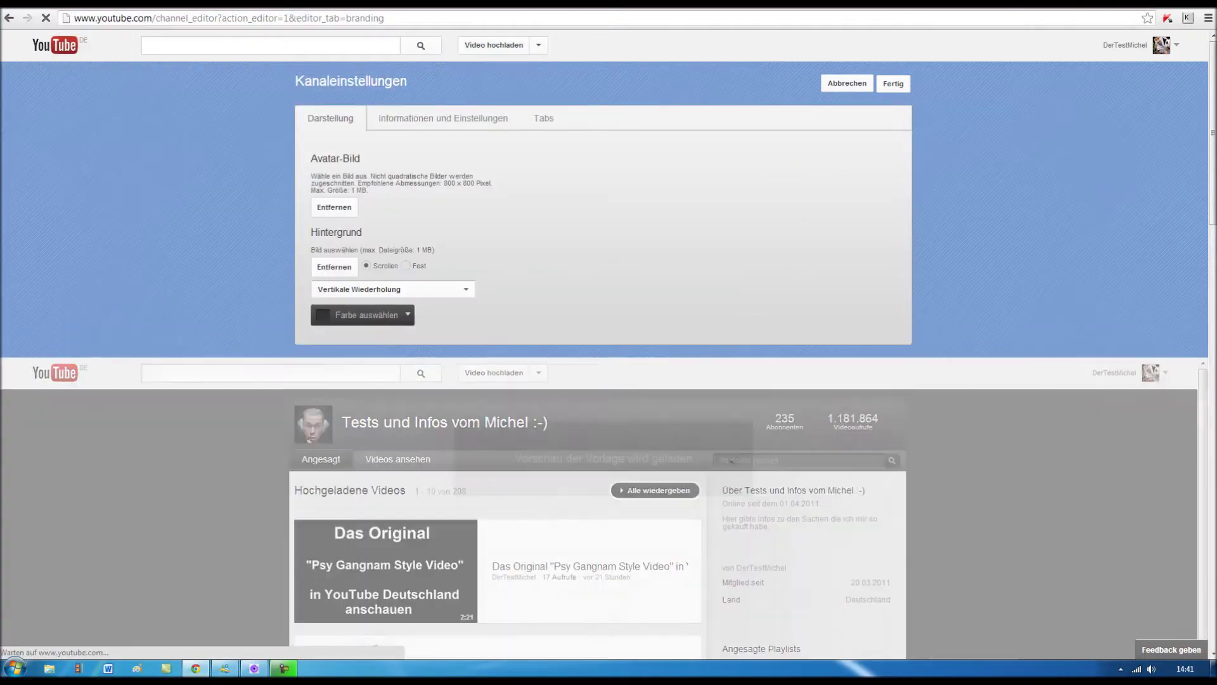
- Scroll the channel preview down and back up to inspect the repeating dancer background
{"action": "scroll", "coordinate": [608, 343], "scroll_direction": "down", "scroll_amount": 3}
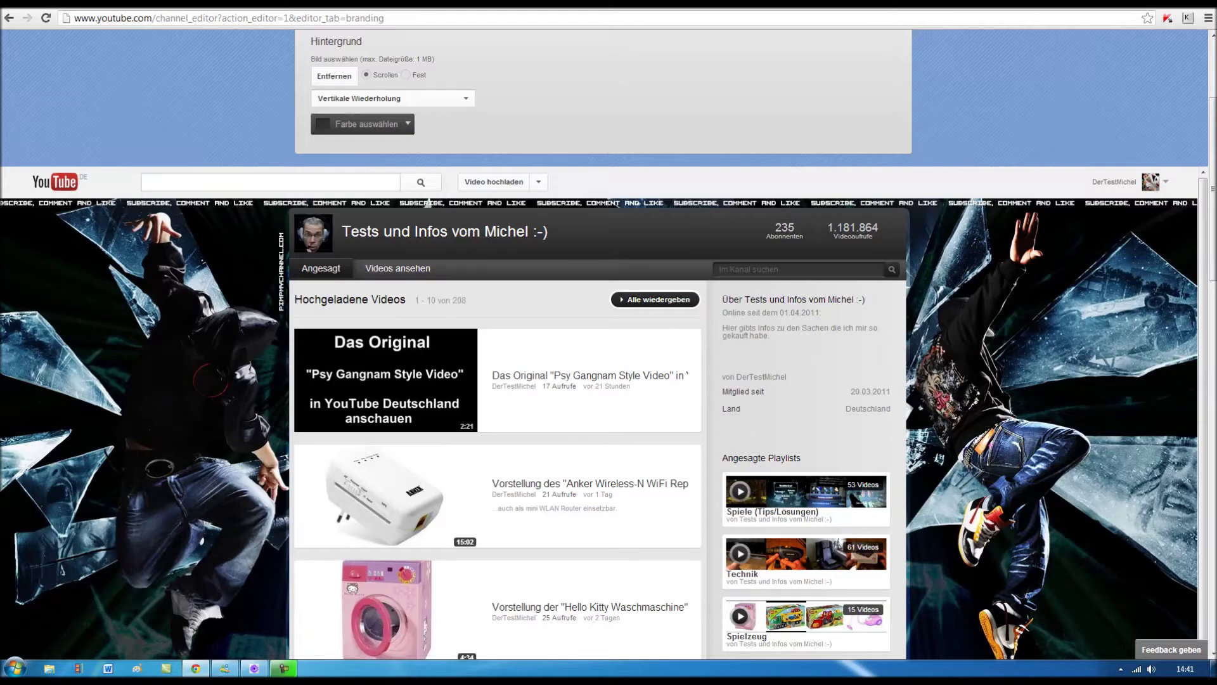
{"action": "scroll", "coordinate": [498, 342], "scroll_direction": "down", "scroll_amount": 1}
{"action": "scroll", "coordinate": [498, 342], "scroll_direction": "down", "scroll_amount": 3}
{"action": "scroll", "coordinate": [498, 343], "scroll_direction": "down", "scroll_amount": 2}
{"action": "scroll", "coordinate": [498, 343], "scroll_direction": "down", "scroll_amount": 3}
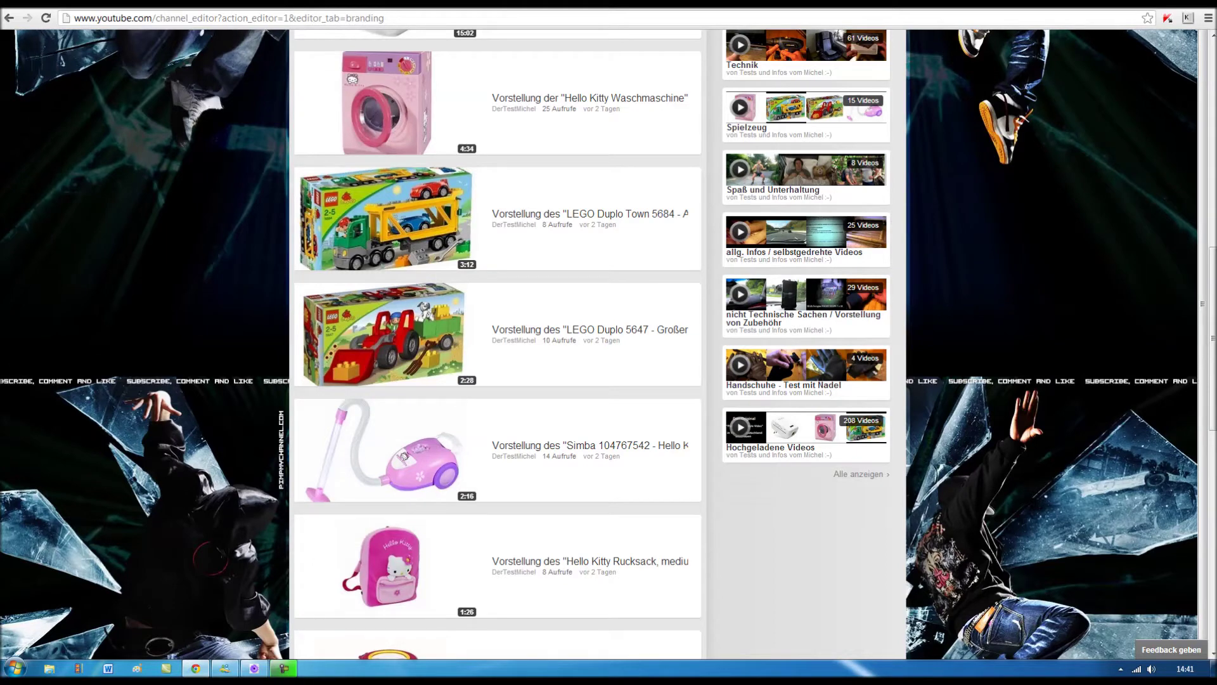
{"action": "scroll", "coordinate": [498, 343], "scroll_direction": "down", "scroll_amount": 1}
{"action": "scroll", "coordinate": [498, 342], "scroll_direction": "down", "scroll_amount": 3}
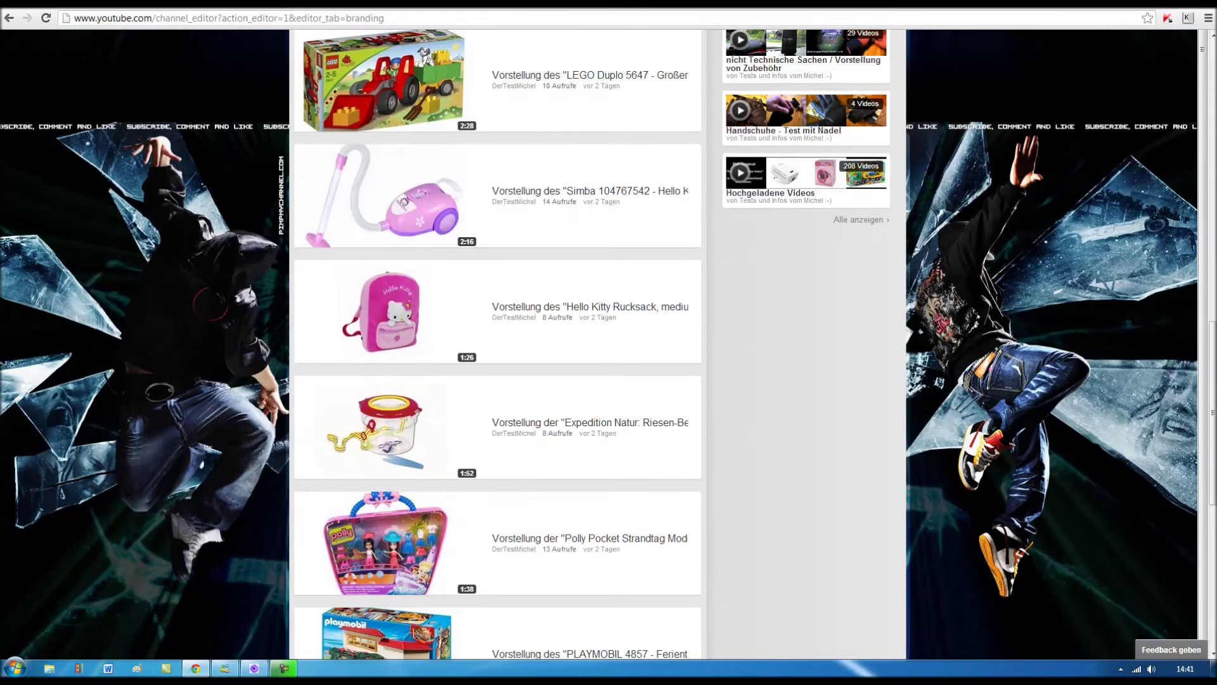
{"action": "scroll", "coordinate": [497, 342], "scroll_direction": "down", "scroll_amount": 3}
{"action": "scroll", "coordinate": [498, 343], "scroll_direction": "down", "scroll_amount": 1}
{"action": "scroll", "coordinate": [497, 342], "scroll_direction": "up", "scroll_amount": 5}
{"action": "scroll", "coordinate": [498, 342], "scroll_direction": "up", "scroll_amount": 7}
{"action": "scroll", "coordinate": [497, 342], "scroll_direction": "up", "scroll_amount": 2}
{"action": "scroll", "coordinate": [498, 342], "scroll_direction": "up", "scroll_amount": 3}
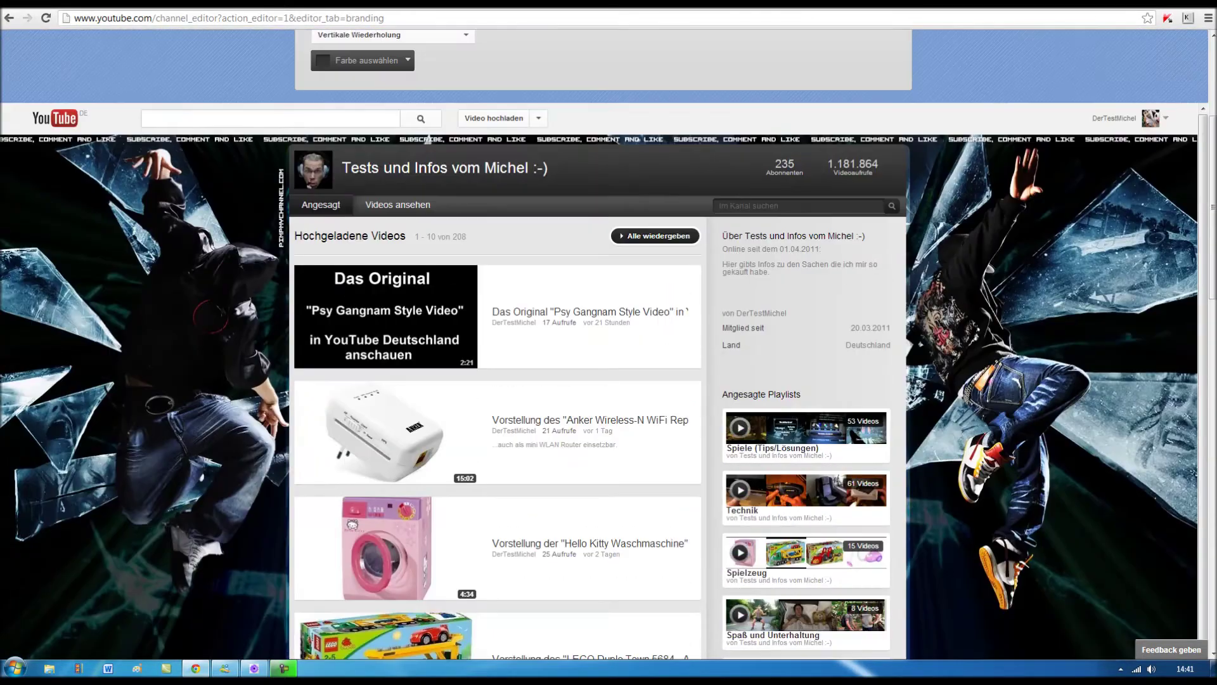
{"action": "scroll", "coordinate": [498, 342], "scroll_direction": "up", "scroll_amount": 2}
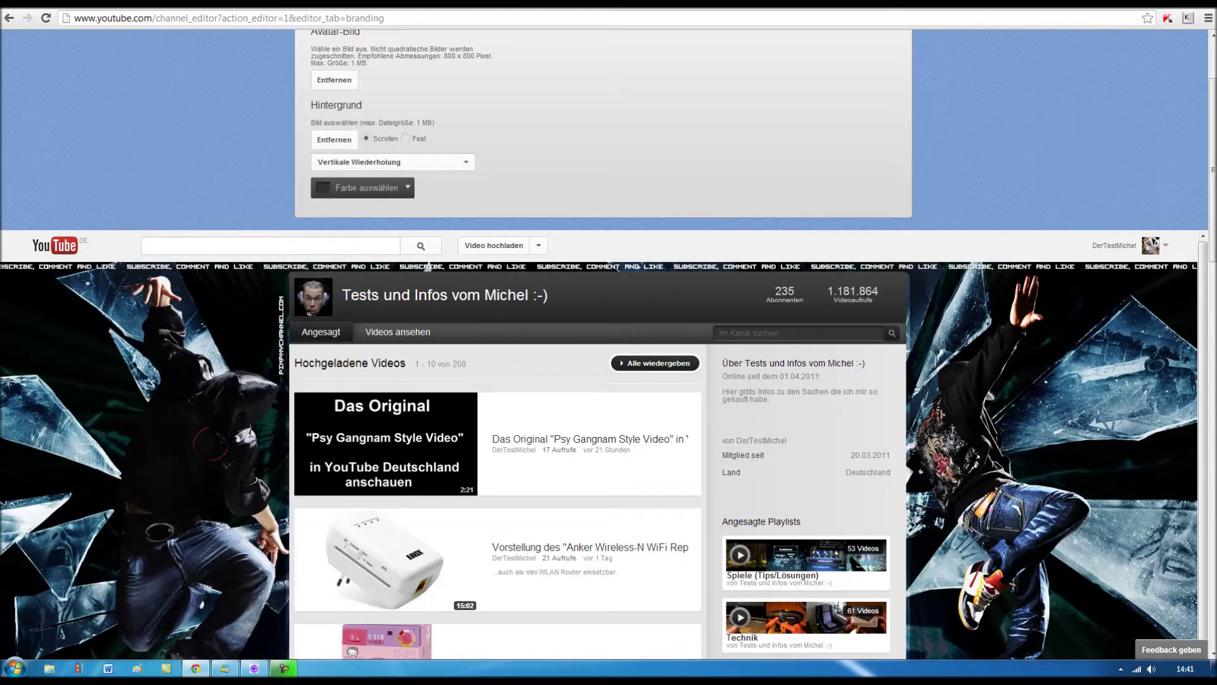
- Set the background image repeat to Keine Wiederholung
{"action": "left_click", "coordinate": [393, 161]}
{"action": "left_click", "coordinate": [355, 176]}
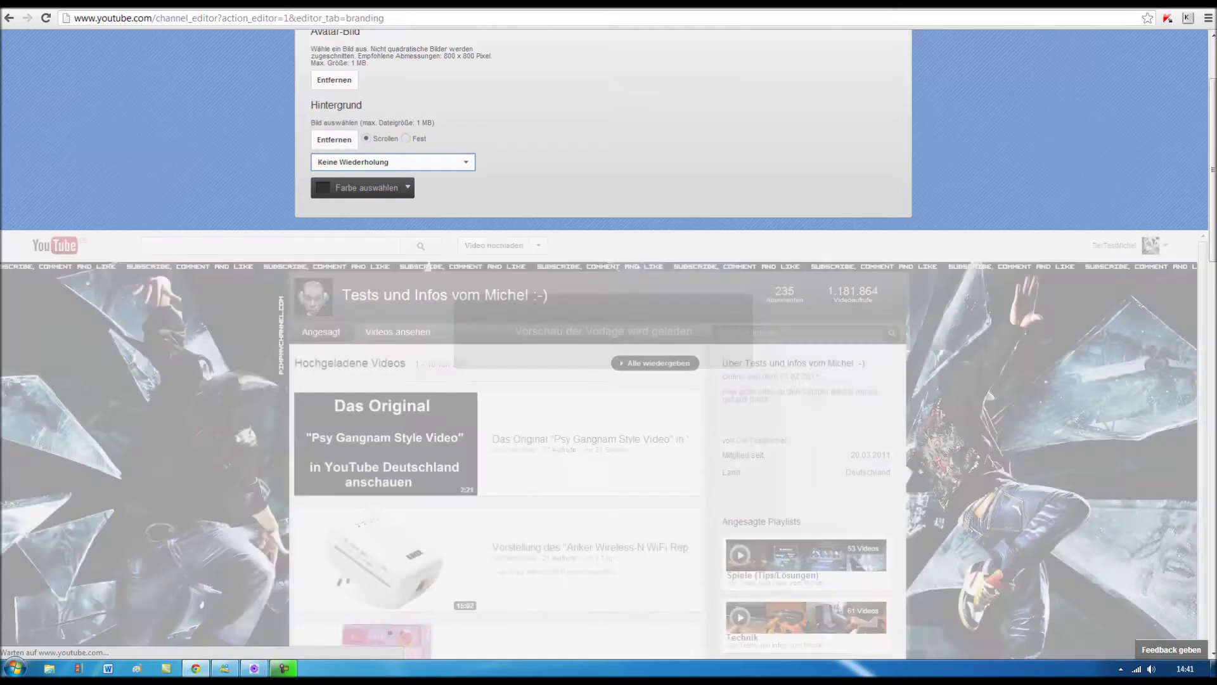
{"action": "scroll", "coordinate": [608, 343], "scroll_direction": "down", "scroll_amount": 3}
{"action": "scroll", "coordinate": [609, 342], "scroll_direction": "down", "scroll_amount": 6}
{"action": "scroll", "coordinate": [609, 343], "scroll_direction": "down", "scroll_amount": 2}
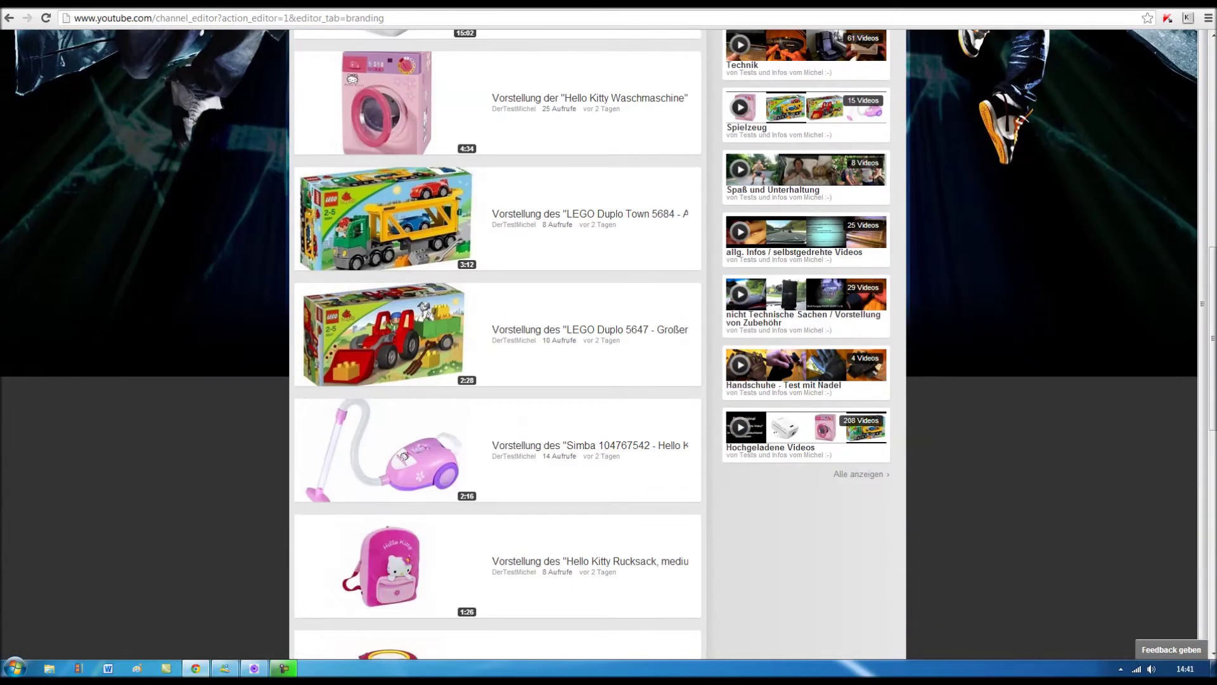
{"action": "scroll", "coordinate": [608, 343], "scroll_direction": "down", "scroll_amount": 1}
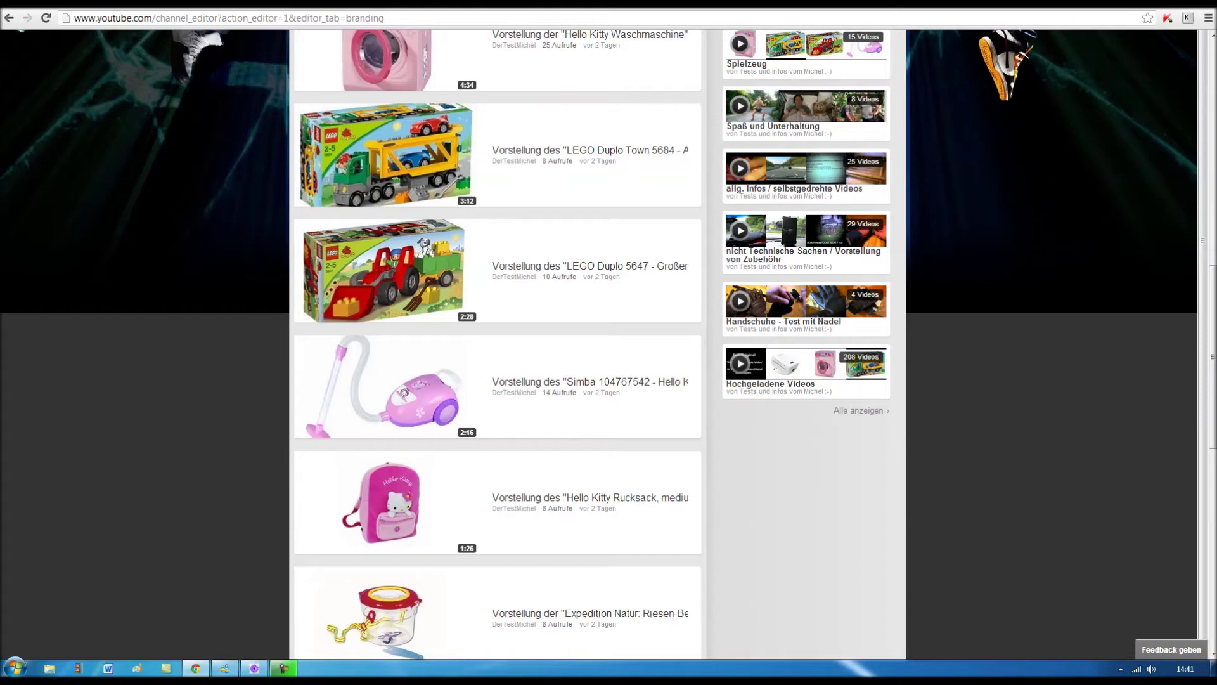
{"action": "scroll", "coordinate": [609, 342], "scroll_direction": "up", "scroll_amount": 10}
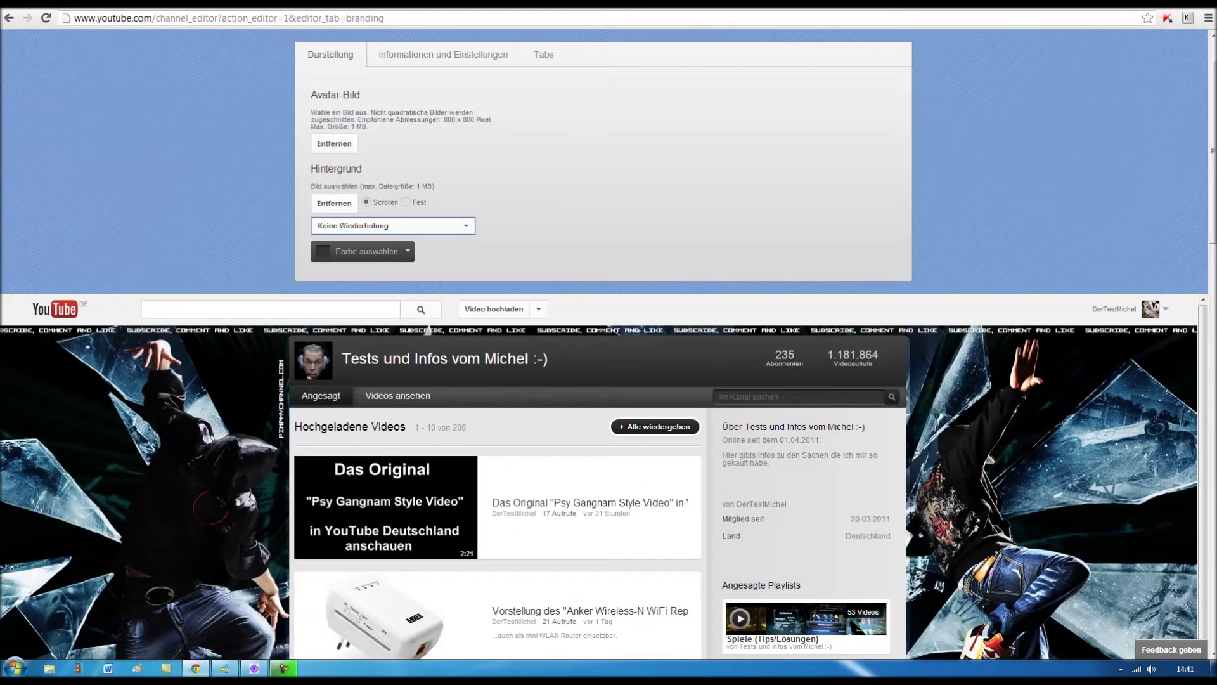
- Set the channel background colour to black #000000 and apply it
{"action": "left_click", "coordinate": [366, 251]}
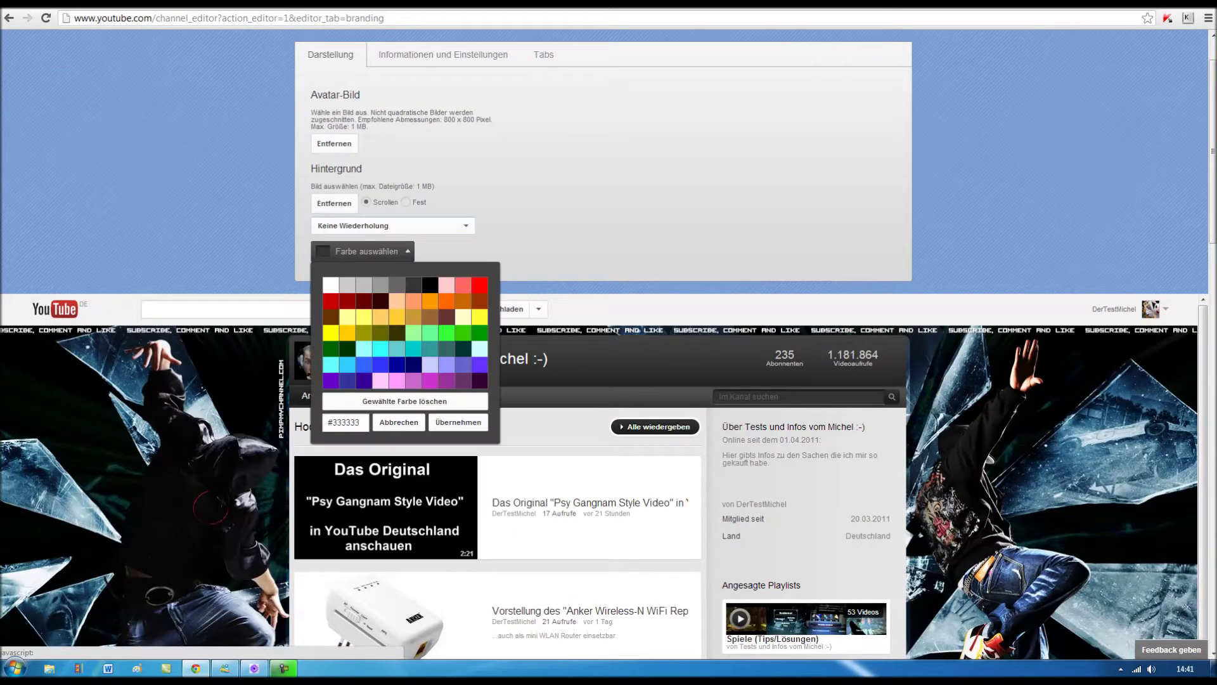
{"action": "left_click", "coordinate": [430, 284]}
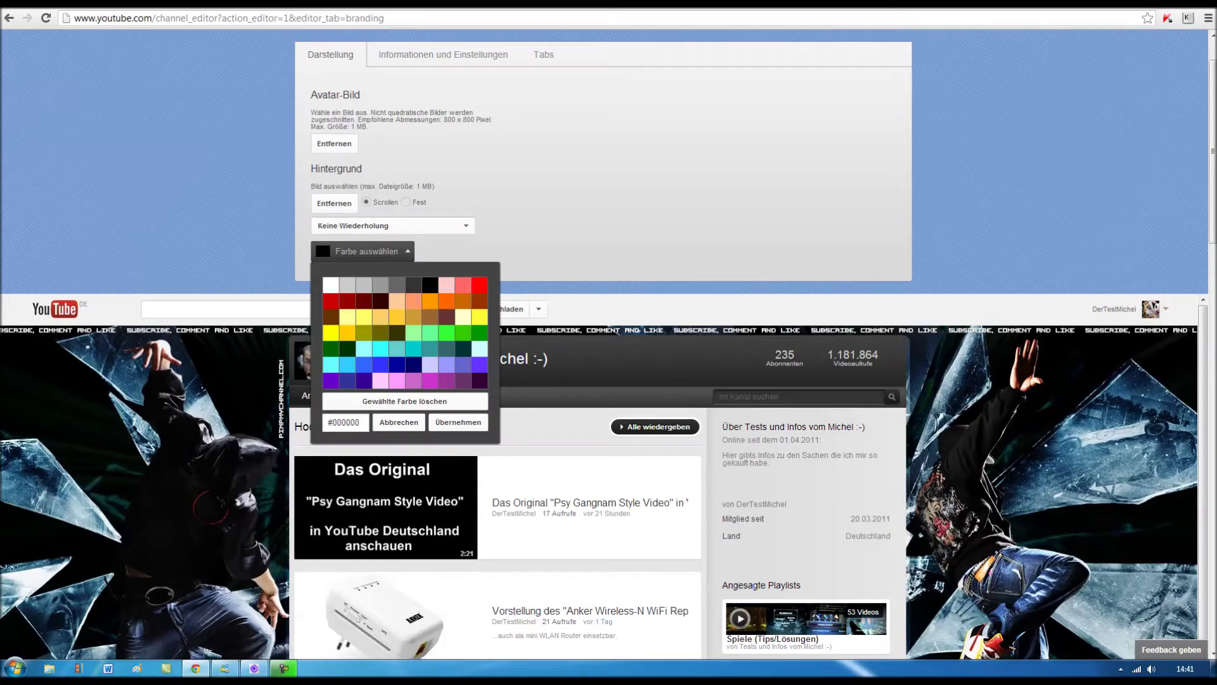
{"action": "left_click", "coordinate": [457, 422]}
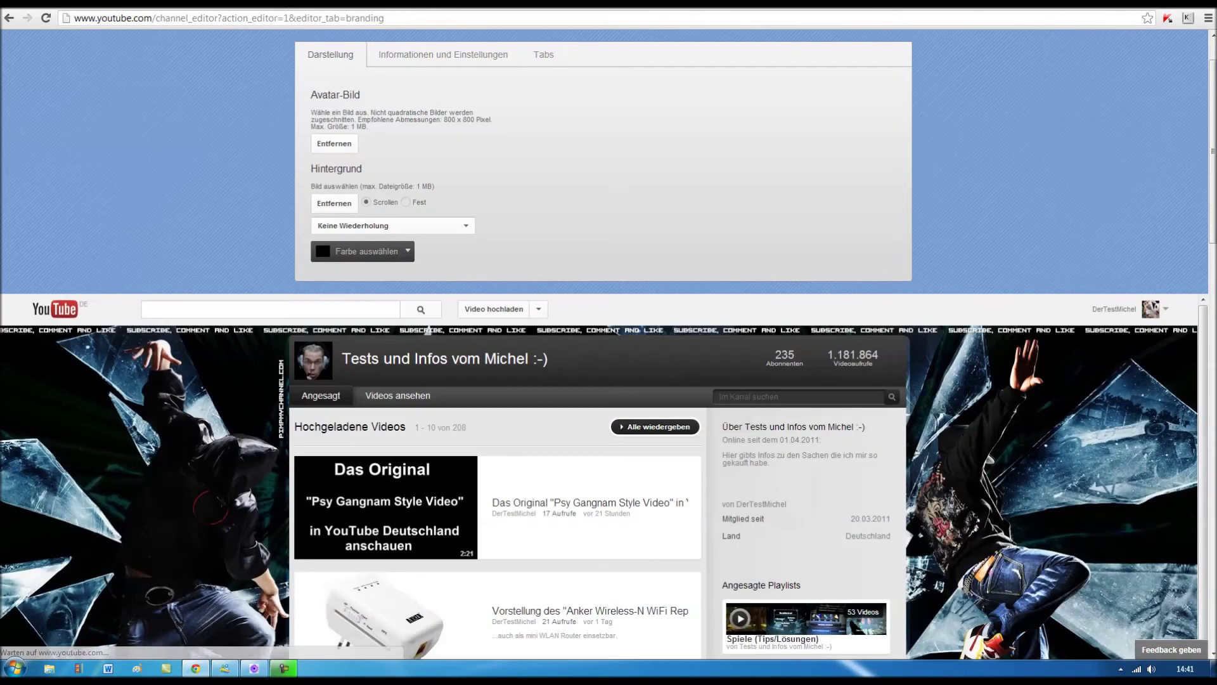
{"action": "scroll", "coordinate": [426, 75], "scroll_direction": "down", "scroll_amount": 4}
{"action": "scroll", "coordinate": [426, 75], "scroll_direction": "down", "scroll_amount": 3}
{"action": "scroll", "coordinate": [427, 74], "scroll_direction": "down", "scroll_amount": 2}
{"action": "scroll", "coordinate": [426, 75], "scroll_direction": "down", "scroll_amount": 1}
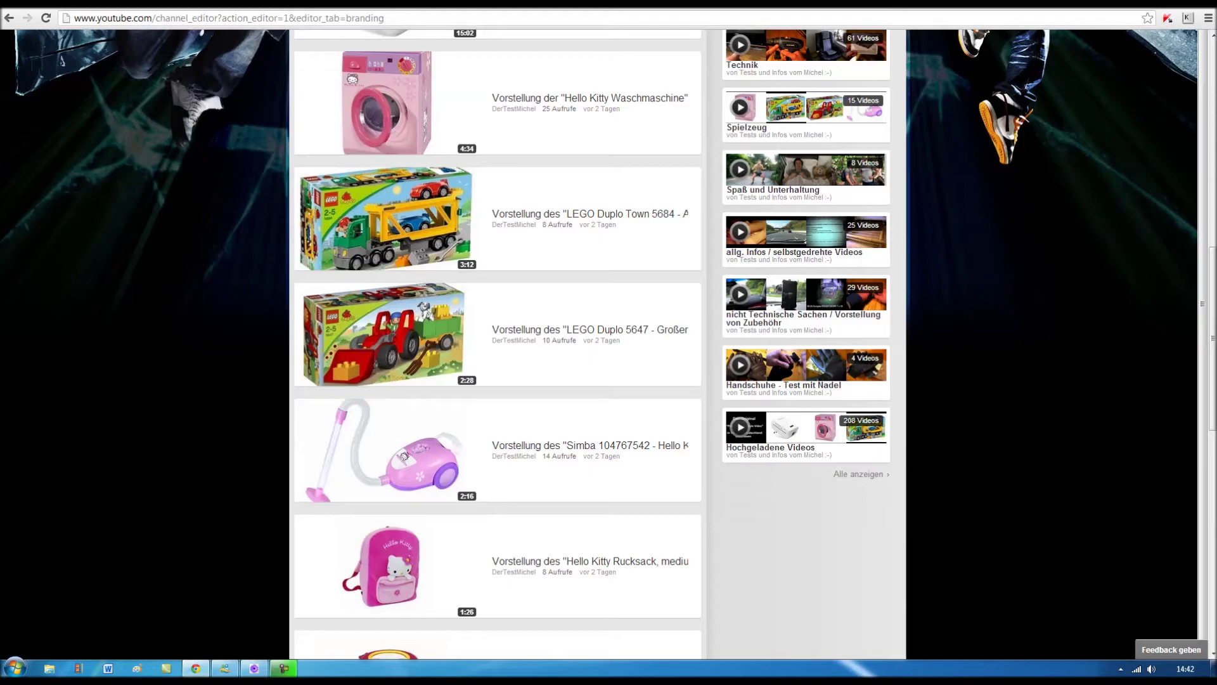
{"action": "scroll", "coordinate": [498, 343], "scroll_direction": "down", "scroll_amount": 3}
{"action": "scroll", "coordinate": [498, 342], "scroll_direction": "down", "scroll_amount": 2}
{"action": "scroll", "coordinate": [497, 342], "scroll_direction": "down", "scroll_amount": 2}
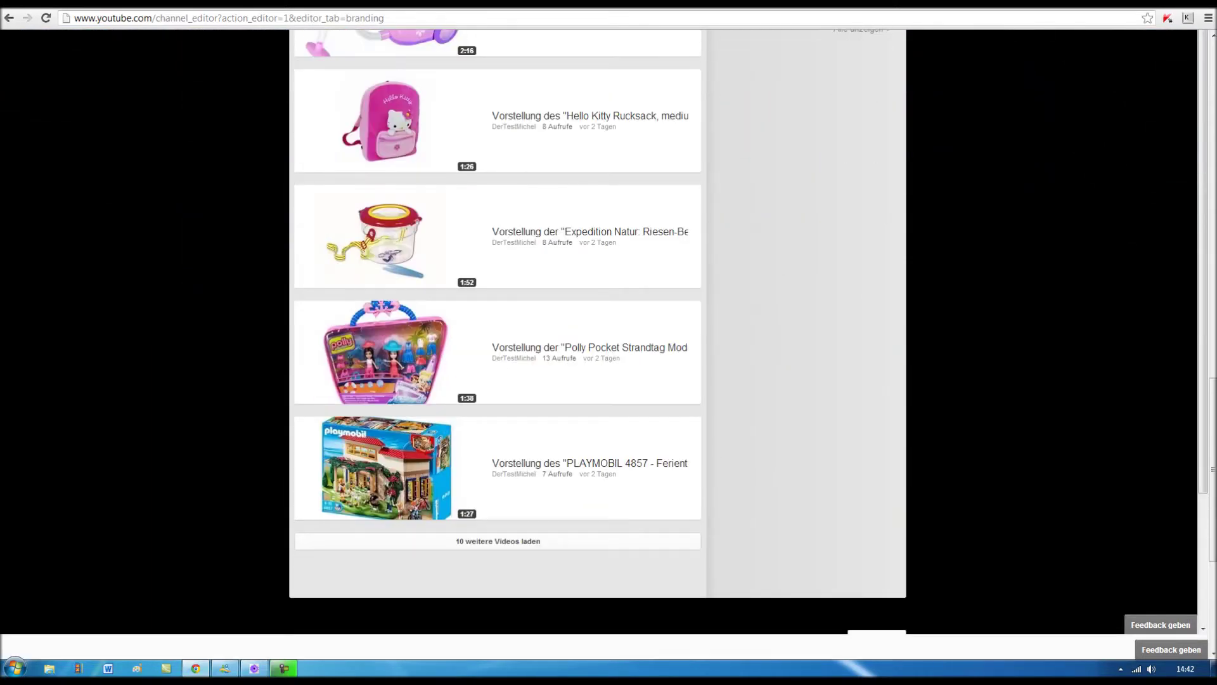
{"action": "scroll", "coordinate": [497, 342], "scroll_direction": "up", "scroll_amount": 5}
{"action": "scroll", "coordinate": [498, 343], "scroll_direction": "up", "scroll_amount": 3}
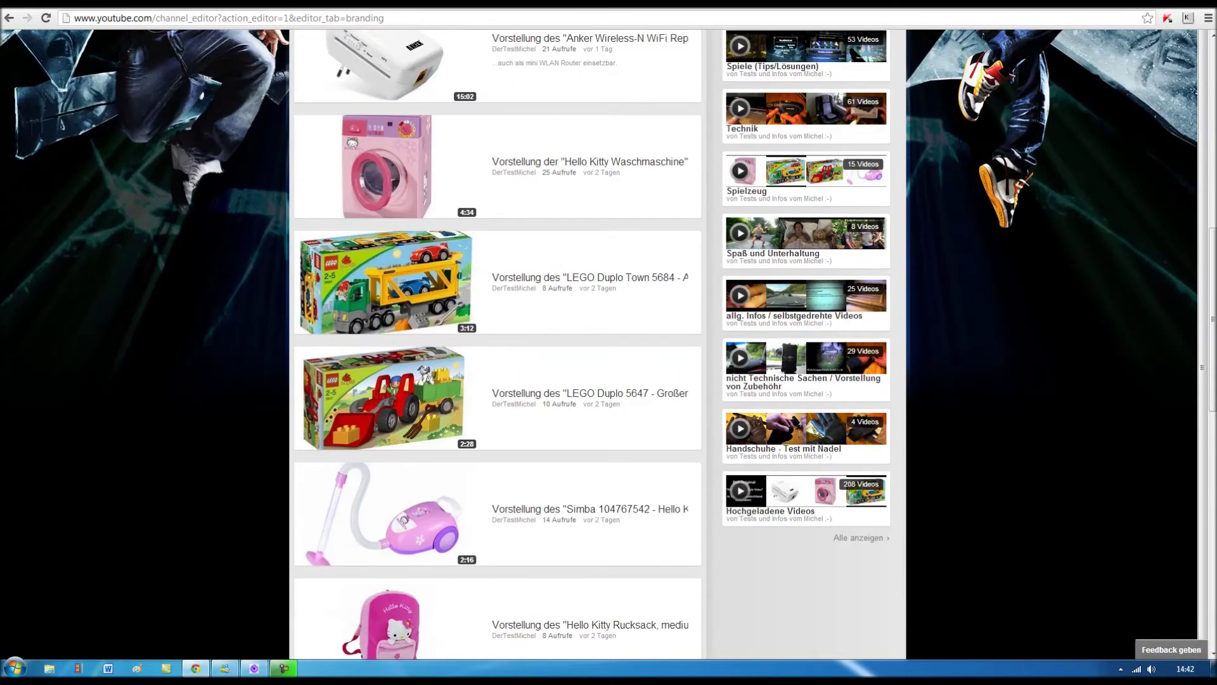
{"action": "scroll", "coordinate": [497, 342], "scroll_direction": "up", "scroll_amount": 5}
{"action": "scroll", "coordinate": [498, 342], "scroll_direction": "up", "scroll_amount": 2}
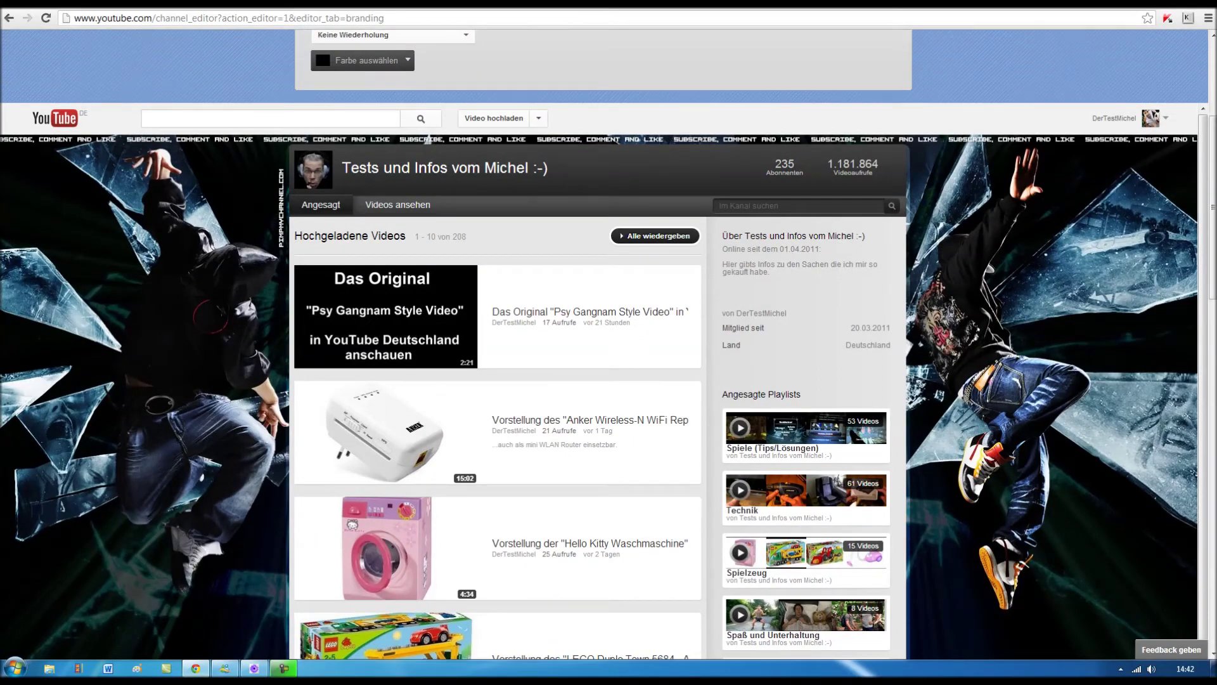
{"action": "scroll", "coordinate": [498, 342], "scroll_direction": "down", "scroll_amount": 2}
{"action": "scroll", "coordinate": [497, 342], "scroll_direction": "down", "scroll_amount": 2}
{"action": "scroll", "coordinate": [498, 342], "scroll_direction": "down", "scroll_amount": 2}
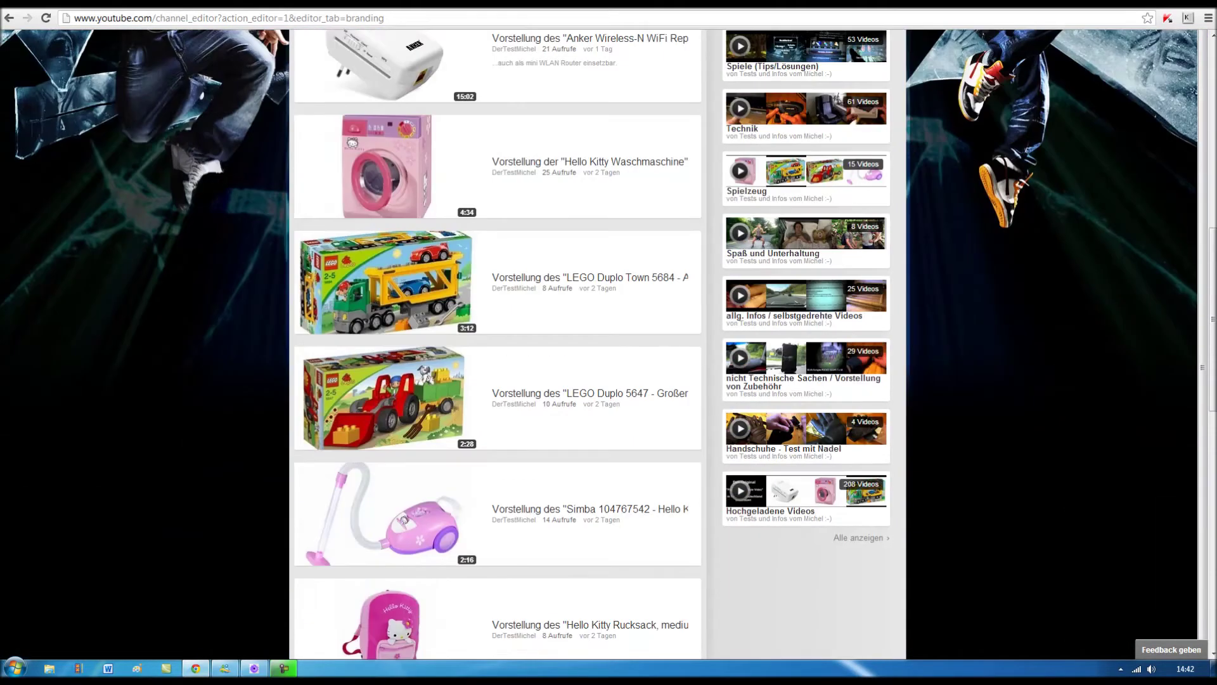
{"action": "scroll", "coordinate": [498, 343], "scroll_direction": "down", "scroll_amount": 2}
{"action": "scroll", "coordinate": [497, 343], "scroll_direction": "down", "scroll_amount": 2}
{"action": "scroll", "coordinate": [498, 342], "scroll_direction": "down", "scroll_amount": 3}
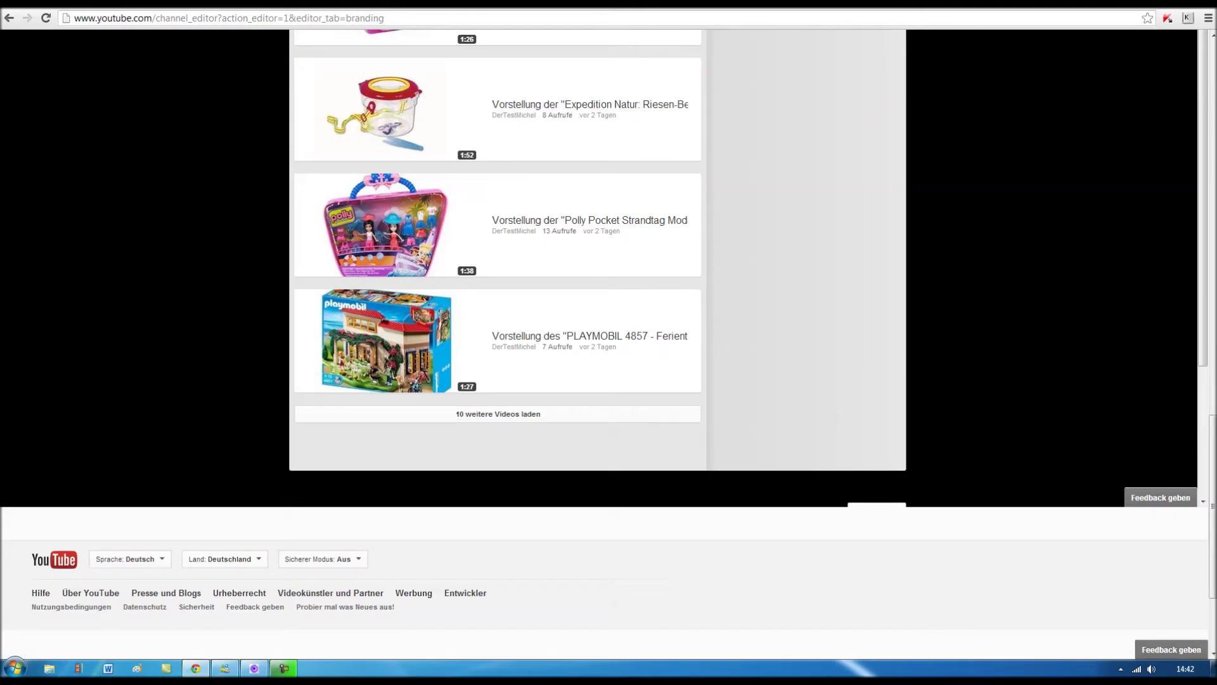
{"action": "scroll", "coordinate": [497, 342], "scroll_direction": "up", "scroll_amount": 5}
{"action": "scroll", "coordinate": [498, 342], "scroll_direction": "up", "scroll_amount": 4}
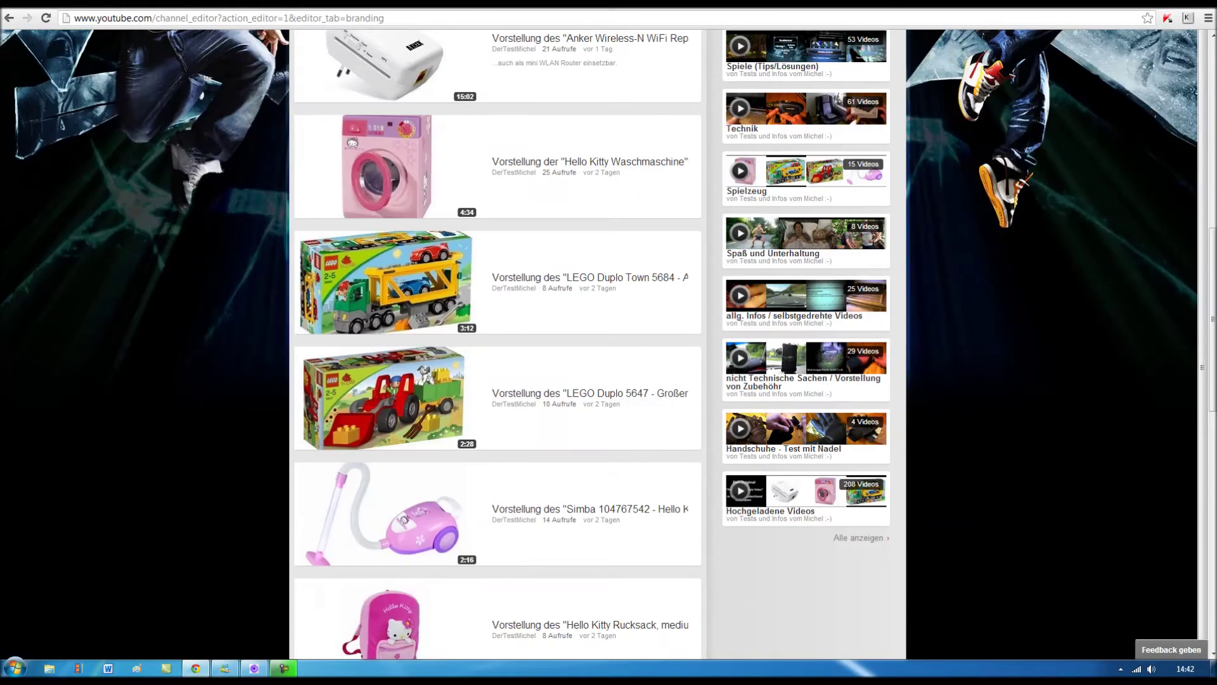
{"action": "scroll", "coordinate": [497, 342], "scroll_direction": "up", "scroll_amount": 4}
{"action": "scroll", "coordinate": [497, 343], "scroll_direction": "up", "scroll_amount": 2}
{"action": "scroll", "coordinate": [498, 342], "scroll_direction": "up", "scroll_amount": 2}
{"action": "scroll", "coordinate": [608, 342], "scroll_direction": "up", "scroll_amount": 3}
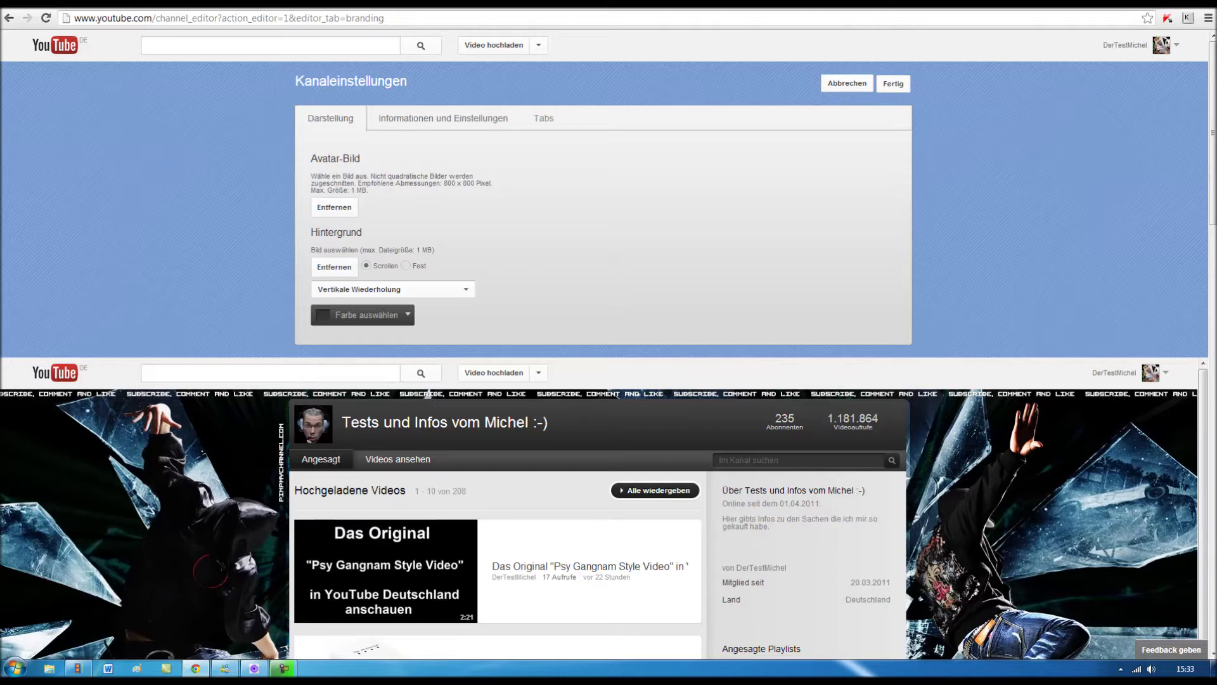
- Review the title, description and tags fields under Informationen und Einstellungen
{"action": "left_click", "coordinate": [443, 118]}
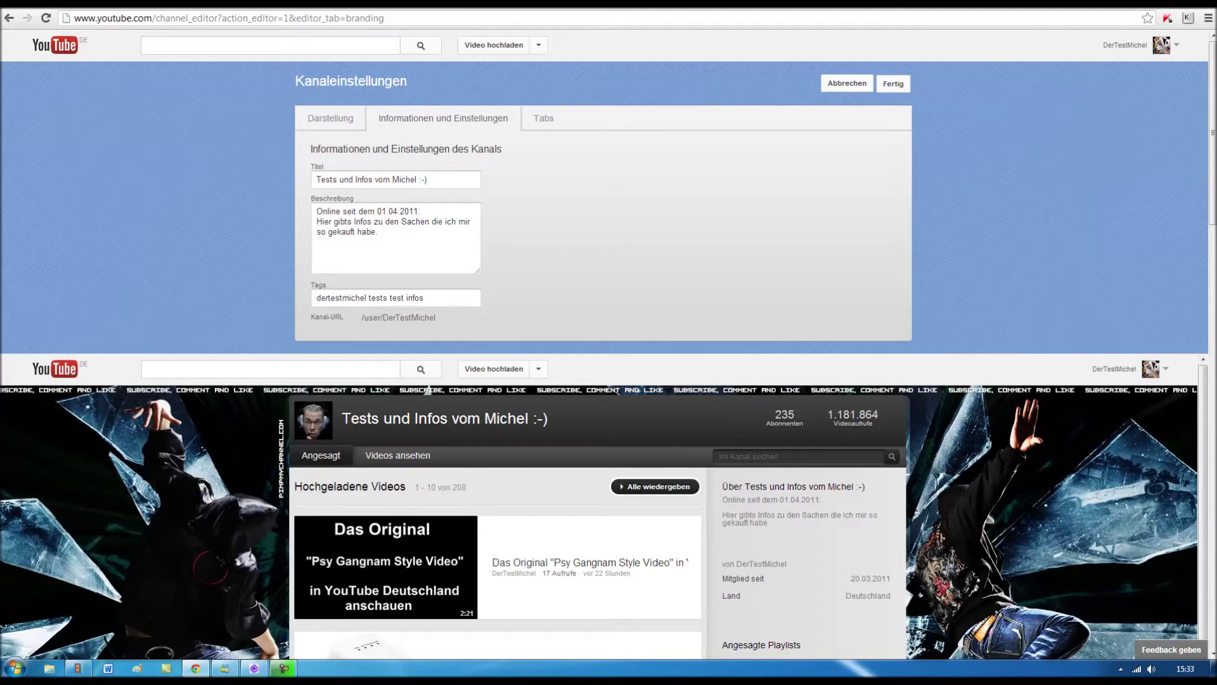
{"action": "scroll", "coordinate": [609, 343], "scroll_direction": "down", "scroll_amount": 2}
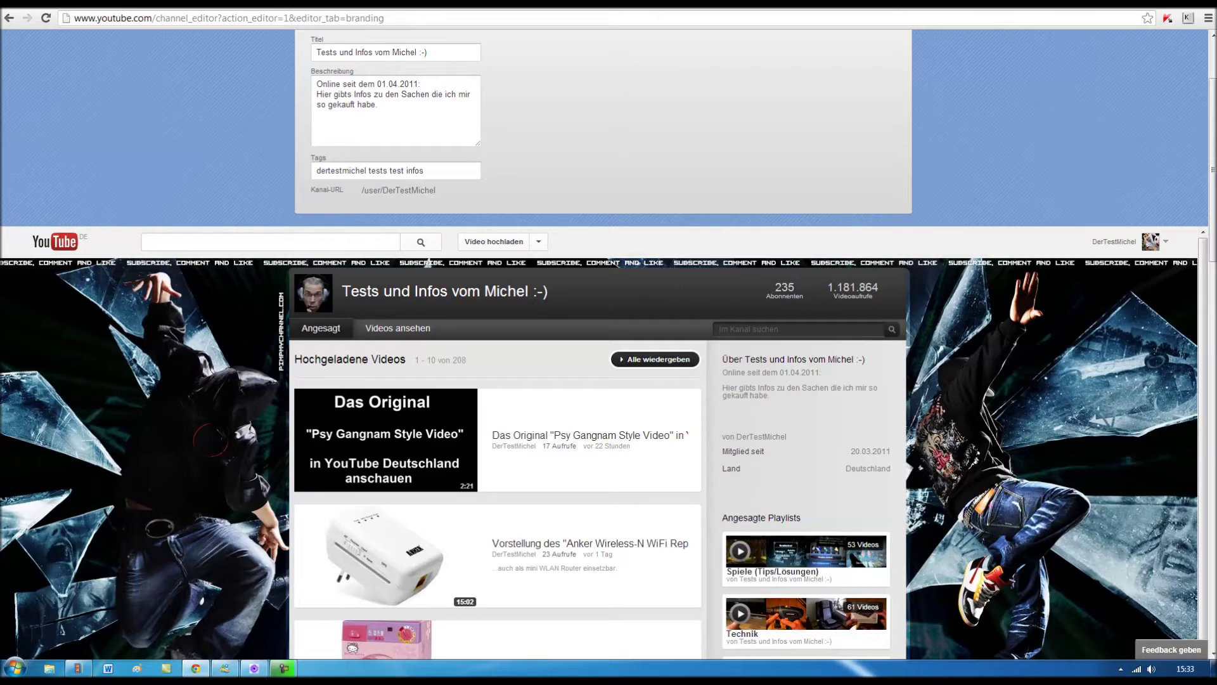
{"action": "scroll", "coordinate": [608, 342], "scroll_direction": "up", "scroll_amount": 2}
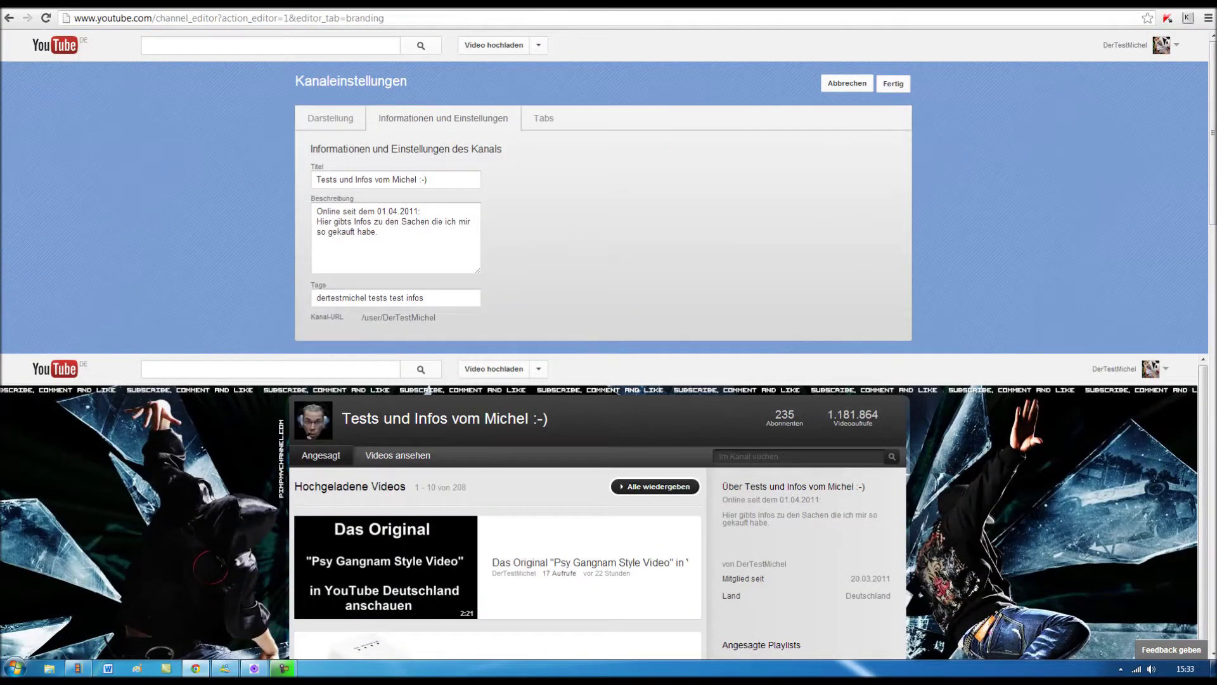
{"action": "scroll", "coordinate": [609, 343], "scroll_direction": "down", "scroll_amount": 1}
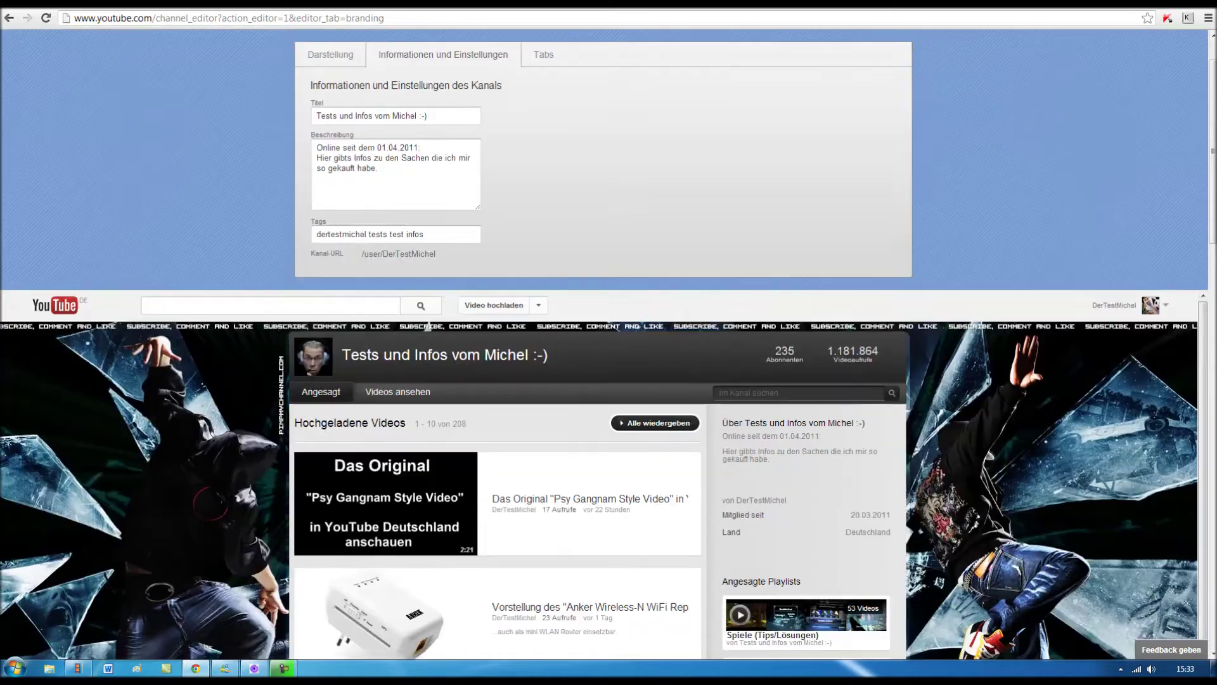
{"action": "scroll", "coordinate": [608, 342], "scroll_direction": "down", "scroll_amount": 2}
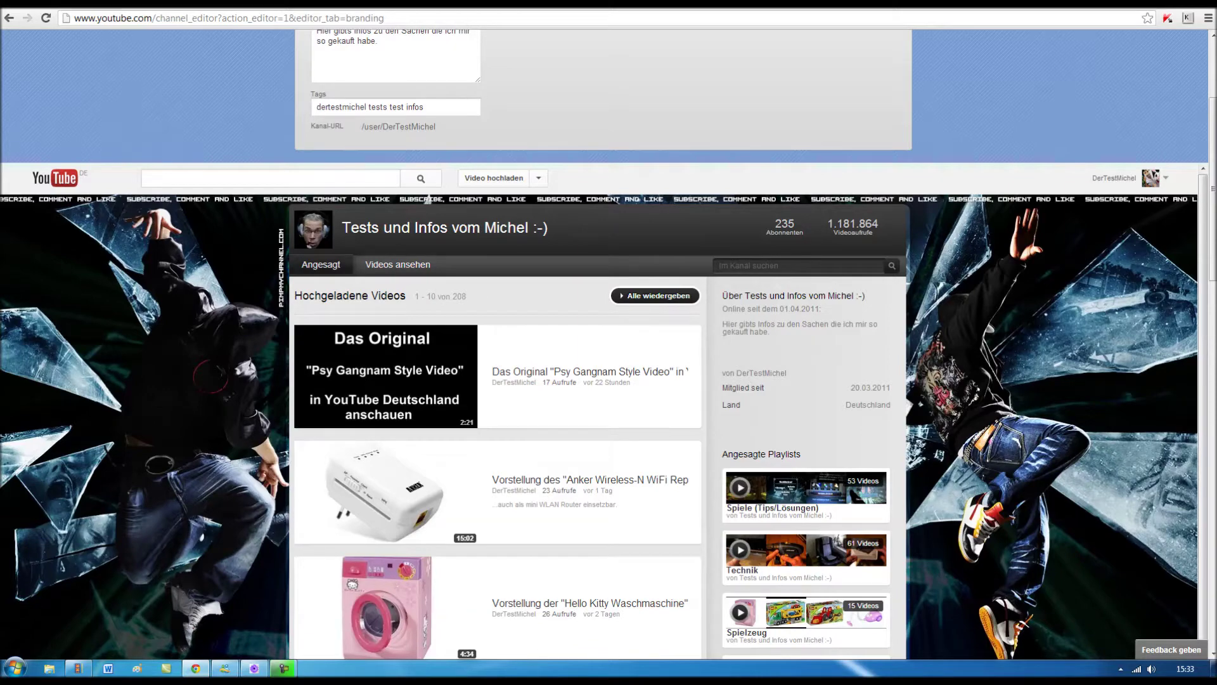
{"action": "scroll", "coordinate": [609, 343], "scroll_direction": "up", "scroll_amount": 1}
{"action": "scroll", "coordinate": [608, 343], "scroll_direction": "up", "scroll_amount": 2}
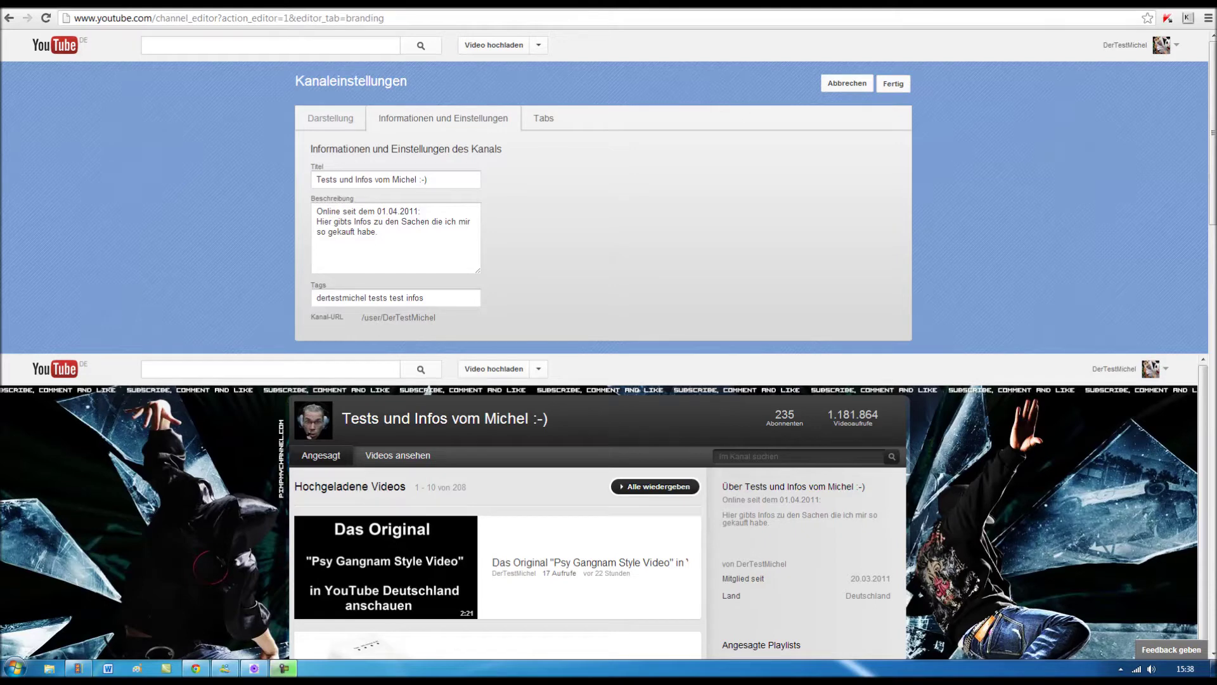
{"action": "left_click", "coordinate": [544, 118]}
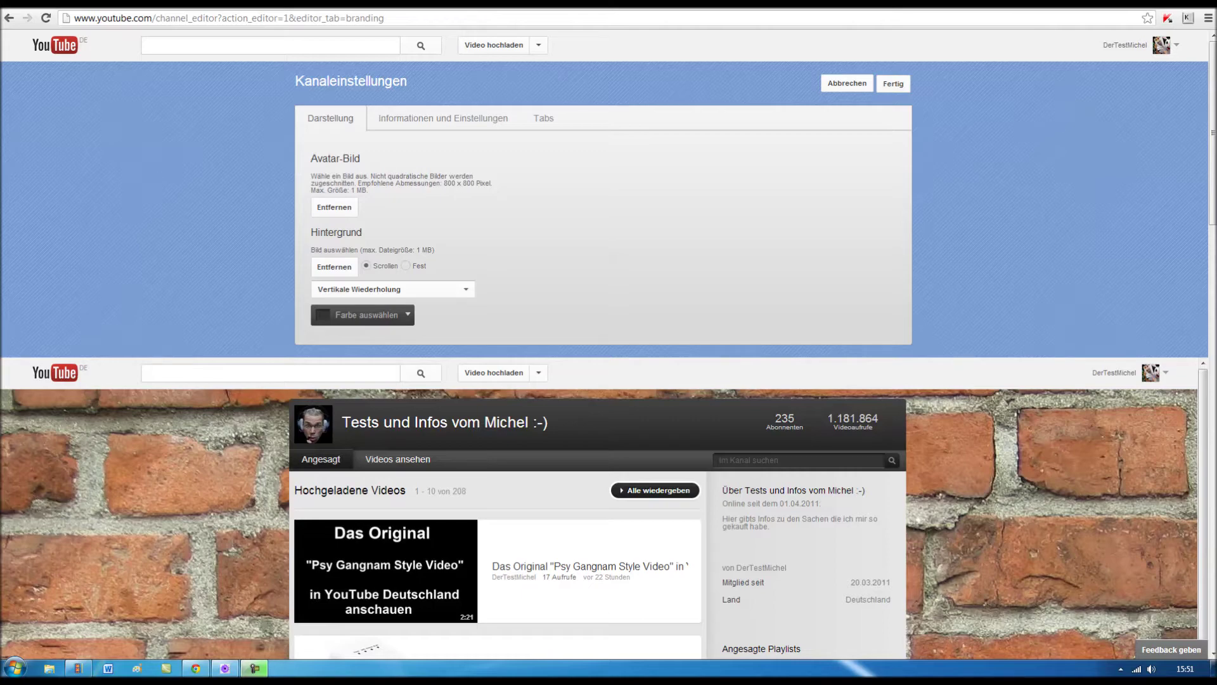
- Remove the brick wall background and upload the 'Vorlage blanko' template instead
{"action": "left_click", "coordinate": [334, 267]}
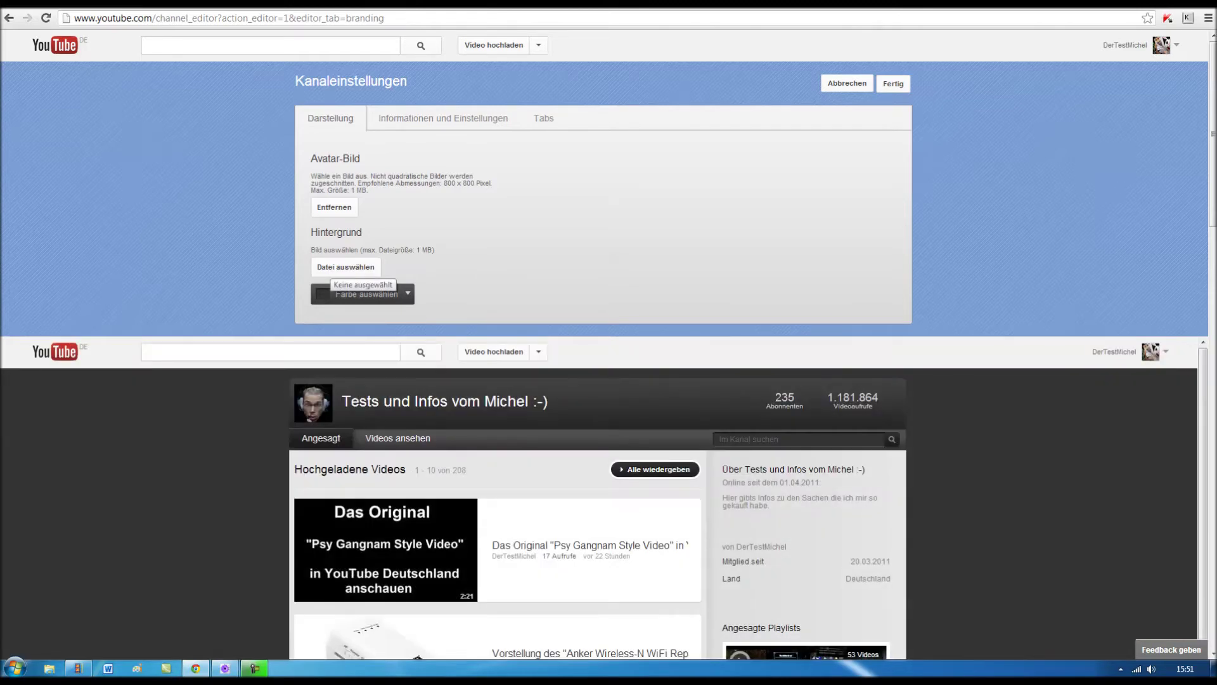
{"action": "left_click", "coordinate": [342, 267]}
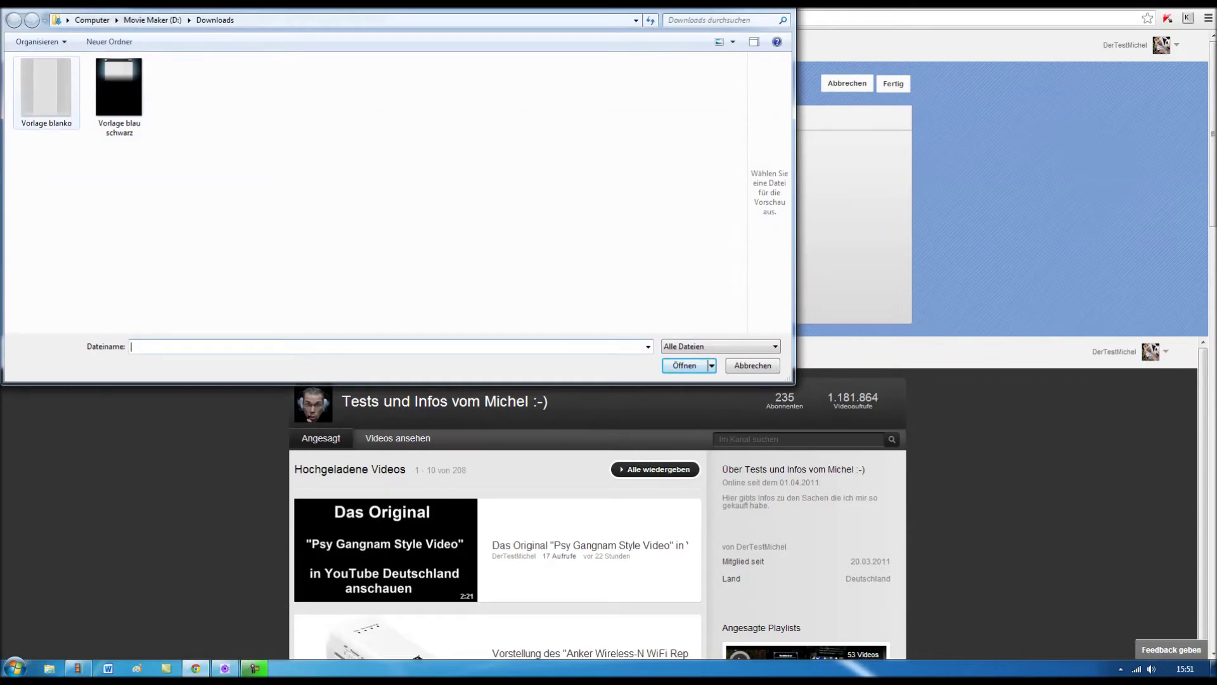
{"action": "key", "text": "space"}
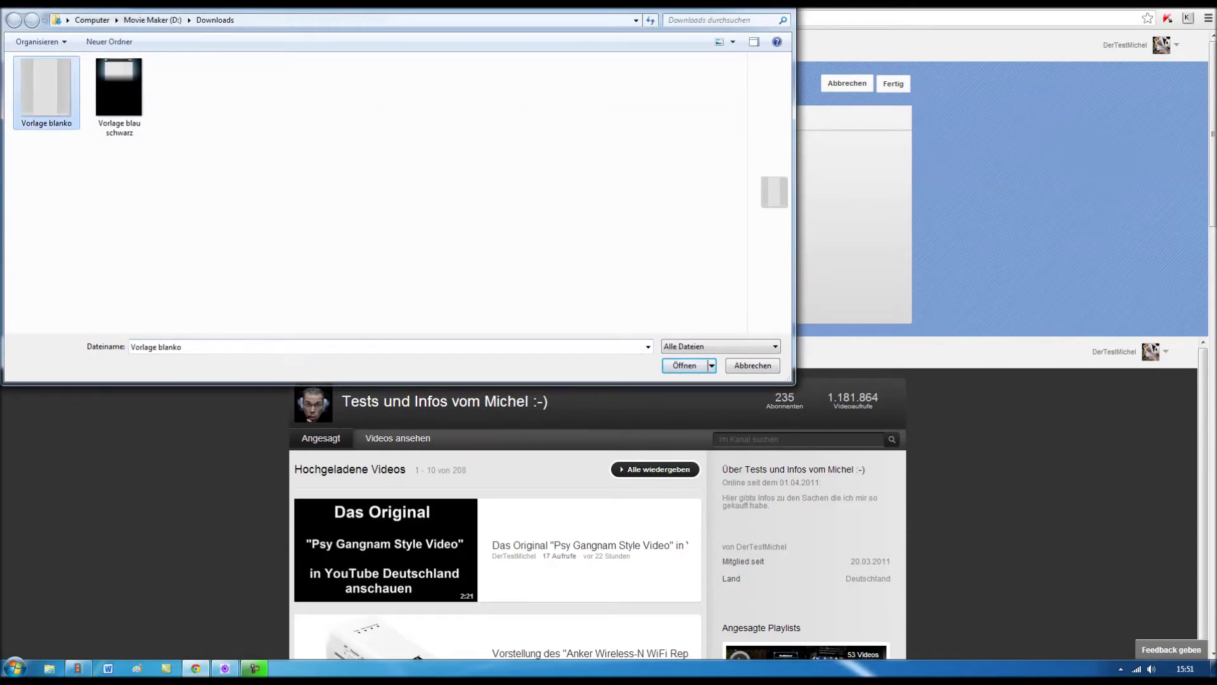
{"action": "key", "text": "Return"}
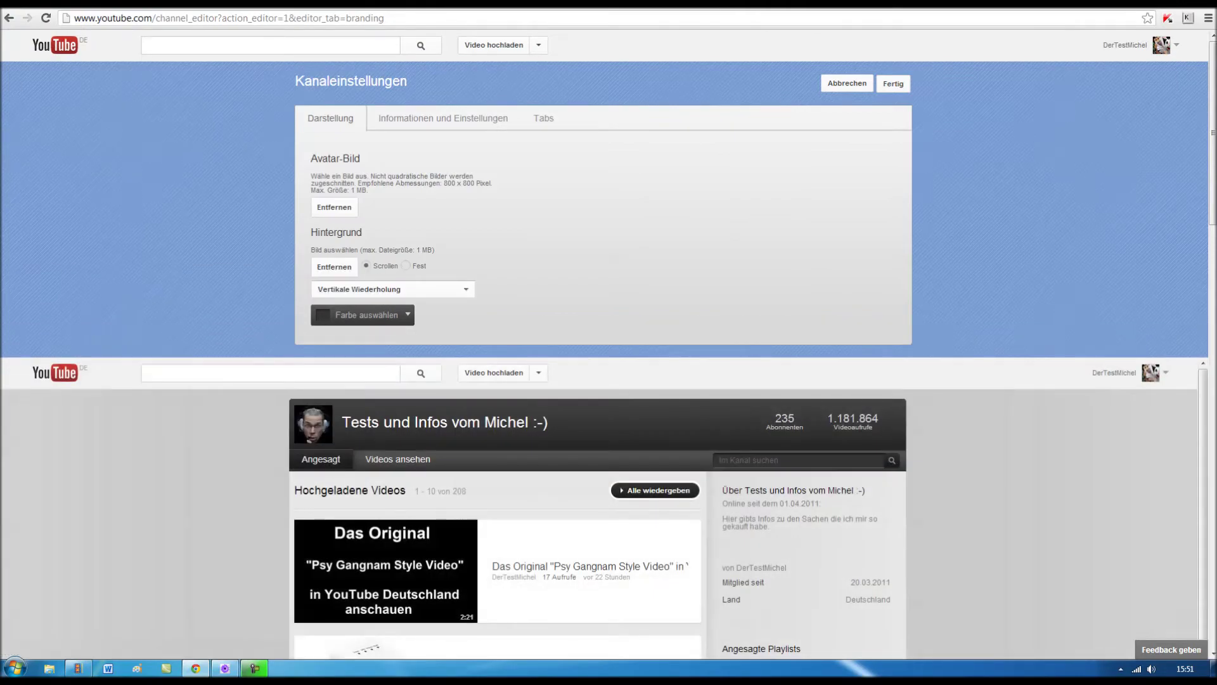
- Scroll the preview to the footer and back to check the plain grey background, then remove it
{"action": "scroll", "coordinate": [608, 342], "scroll_direction": "down", "scroll_amount": 3}
{"action": "scroll", "coordinate": [609, 342], "scroll_direction": "down", "scroll_amount": 1}
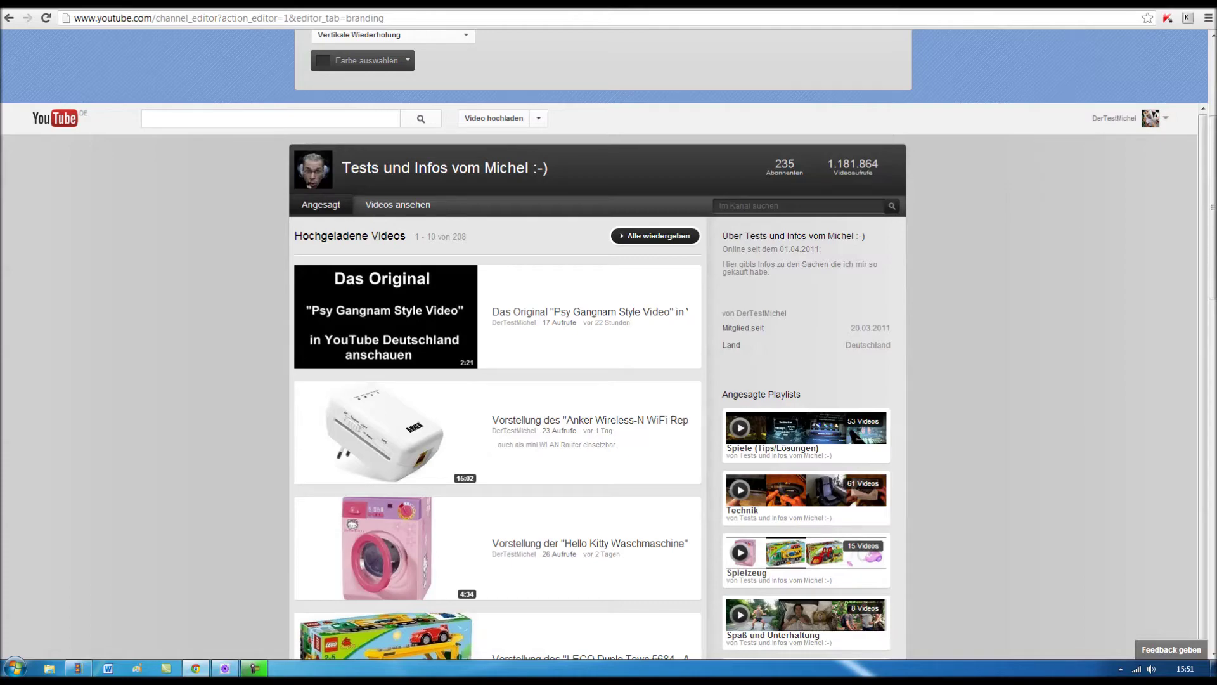
{"action": "scroll", "coordinate": [609, 342], "scroll_direction": "down", "scroll_amount": 3}
{"action": "scroll", "coordinate": [608, 342], "scroll_direction": "down", "scroll_amount": 3}
{"action": "scroll", "coordinate": [609, 343], "scroll_direction": "down", "scroll_amount": 2}
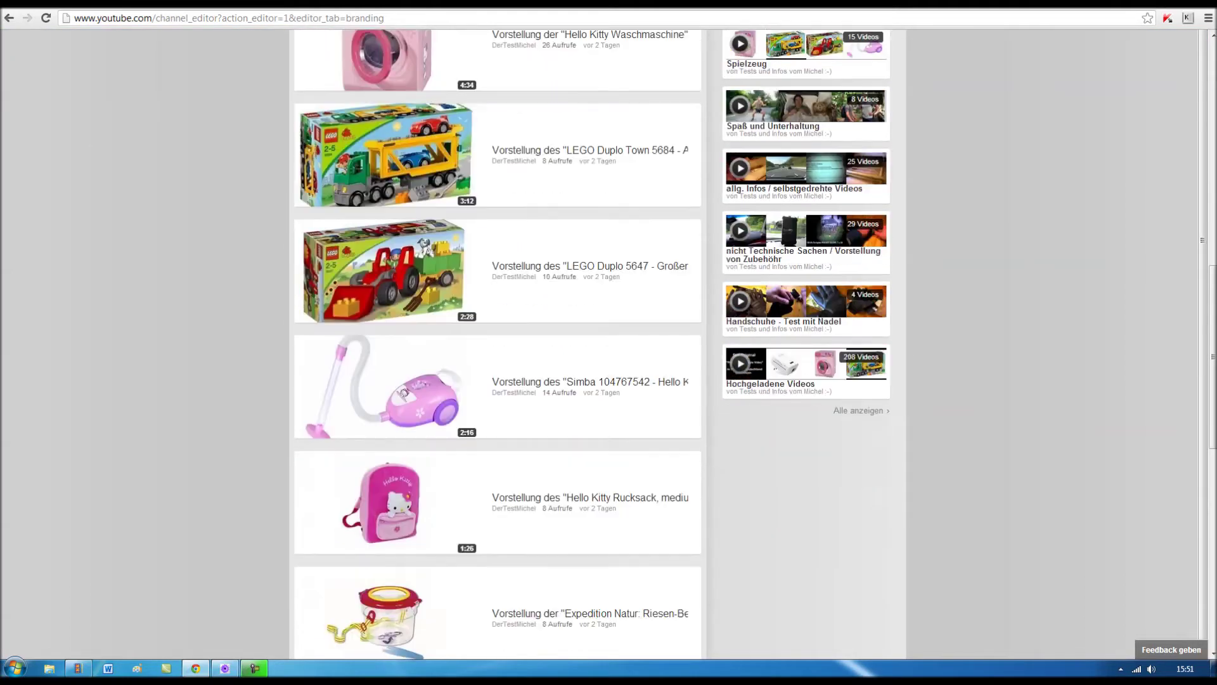
{"action": "scroll", "coordinate": [609, 342], "scroll_direction": "down", "scroll_amount": 3}
{"action": "scroll", "coordinate": [609, 343], "scroll_direction": "down", "scroll_amount": 4}
{"action": "scroll", "coordinate": [609, 342], "scroll_direction": "down", "scroll_amount": 1}
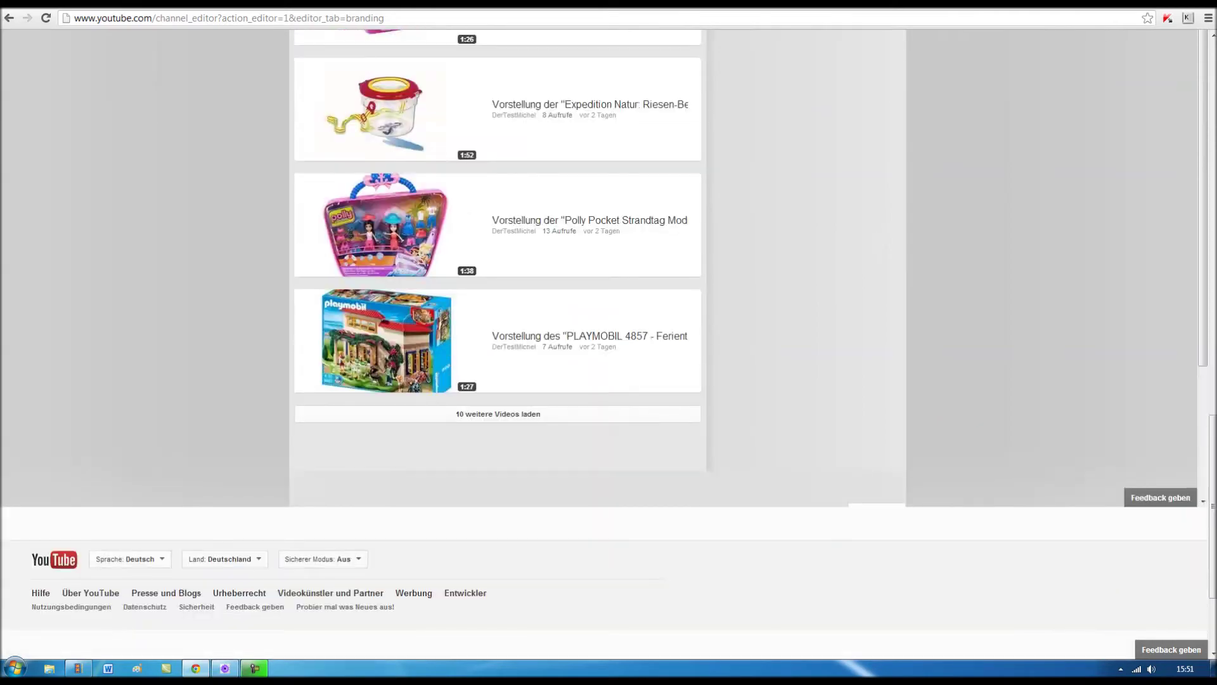
{"action": "scroll", "coordinate": [608, 342], "scroll_direction": "up", "scroll_amount": 8}
{"action": "scroll", "coordinate": [609, 343], "scroll_direction": "up", "scroll_amount": 8}
{"action": "scroll", "coordinate": [609, 343], "scroll_direction": "up", "scroll_amount": 4}
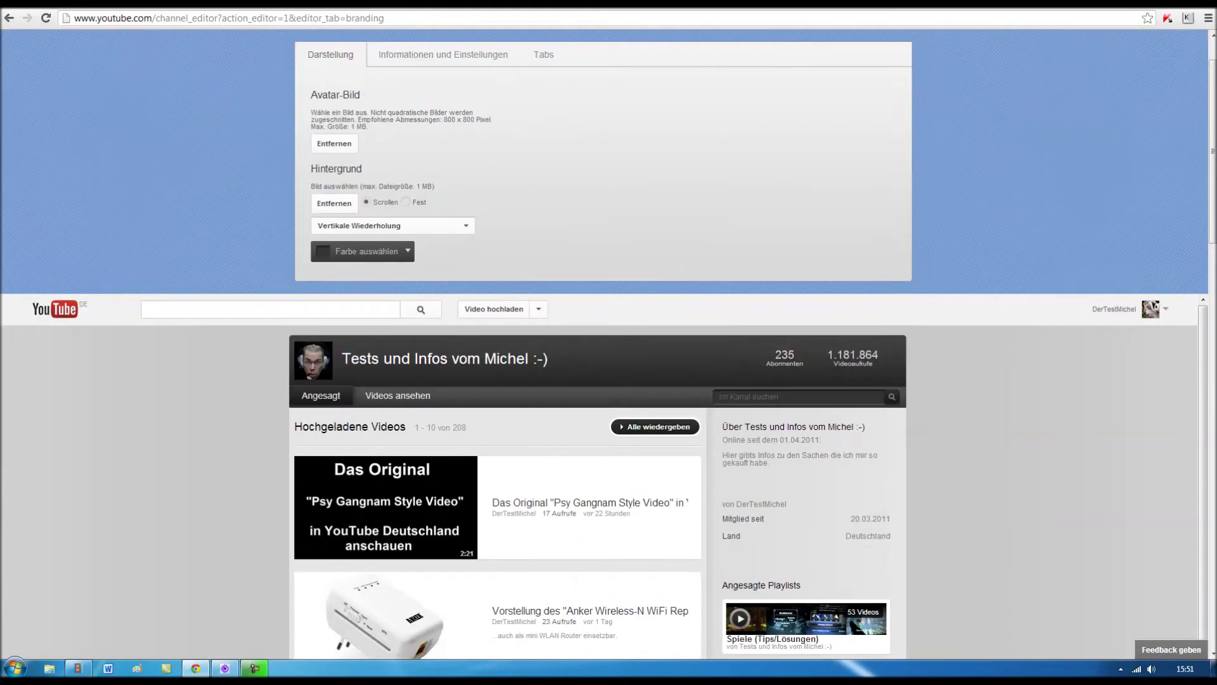
{"action": "scroll", "coordinate": [609, 342], "scroll_direction": "up", "scroll_amount": 1}
{"action": "left_click", "coordinate": [334, 267]}
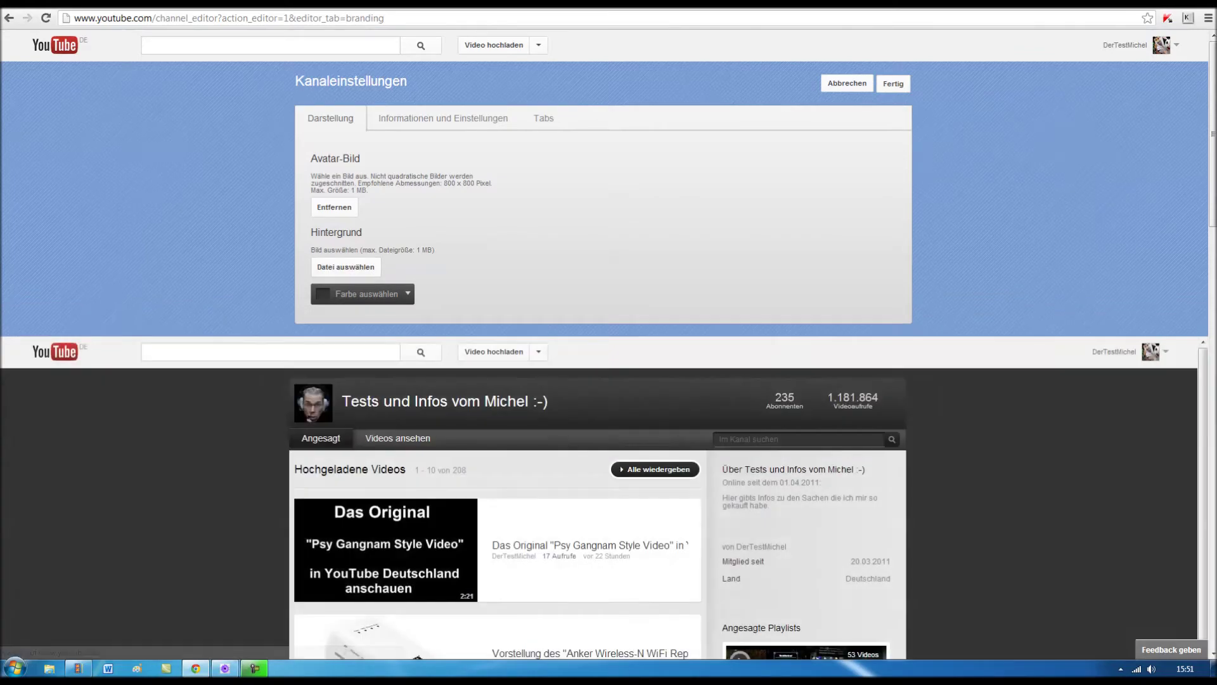
- Upload 'Vorlage blau schwarz' as the channel background and scroll through the preview to check it
{"action": "left_click", "coordinate": [334, 265]}
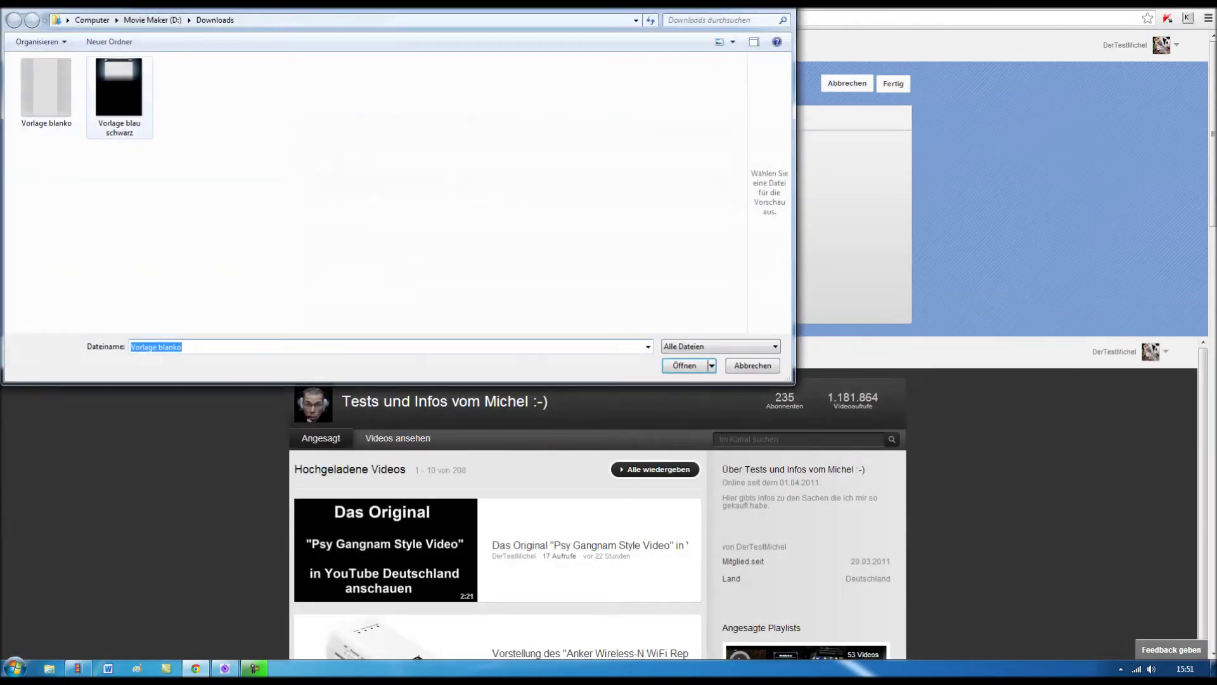
{"action": "left_click", "coordinate": [119, 95]}
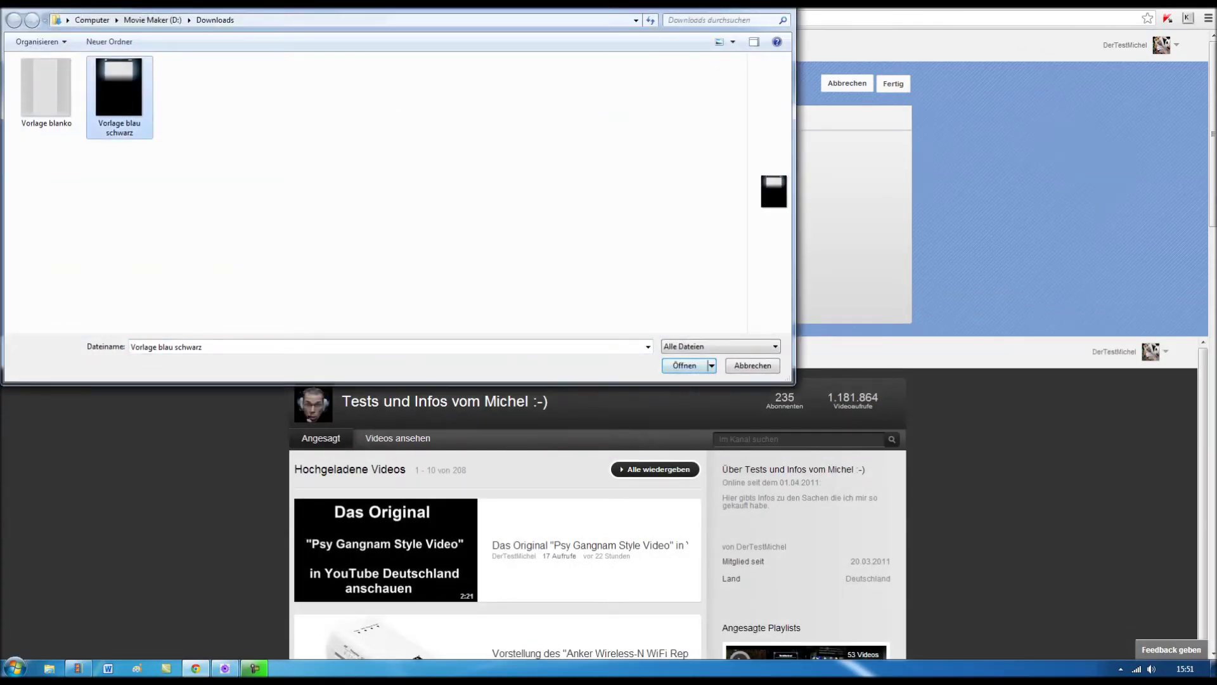
{"action": "left_click", "coordinate": [684, 365]}
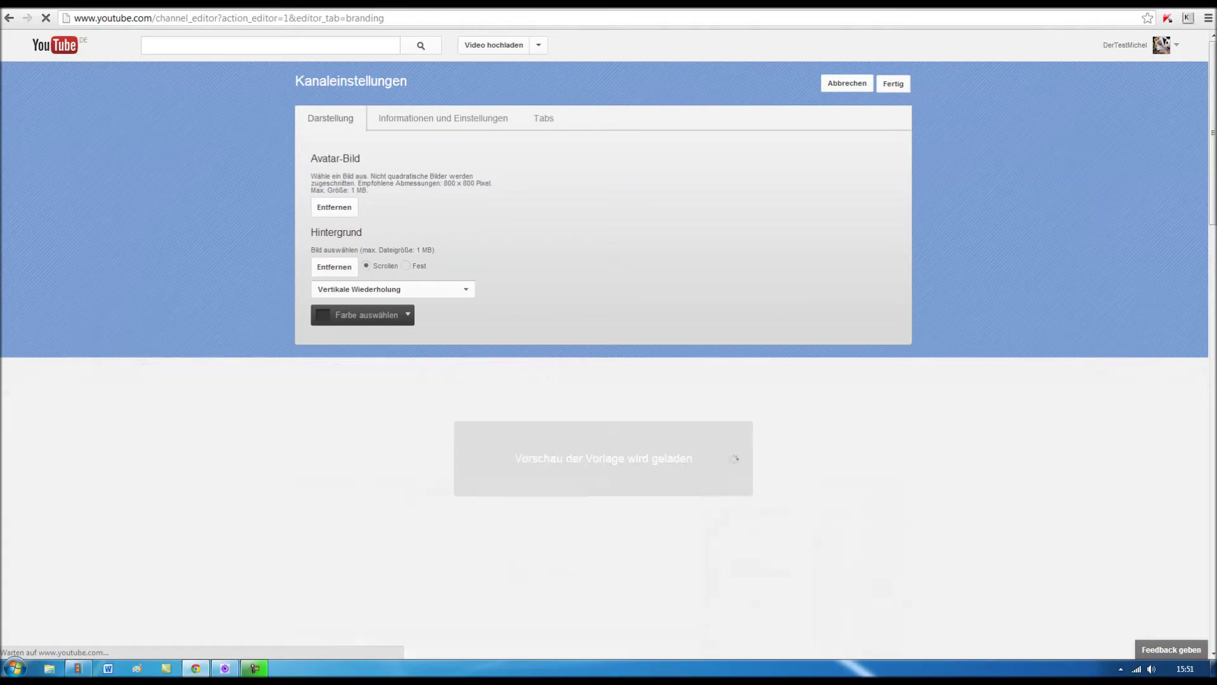
{"action": "scroll", "coordinate": [609, 342], "scroll_direction": "down", "scroll_amount": 2}
{"action": "scroll", "coordinate": [608, 342], "scroll_direction": "down", "scroll_amount": 2}
{"action": "scroll", "coordinate": [608, 343], "scroll_direction": "down", "scroll_amount": 2}
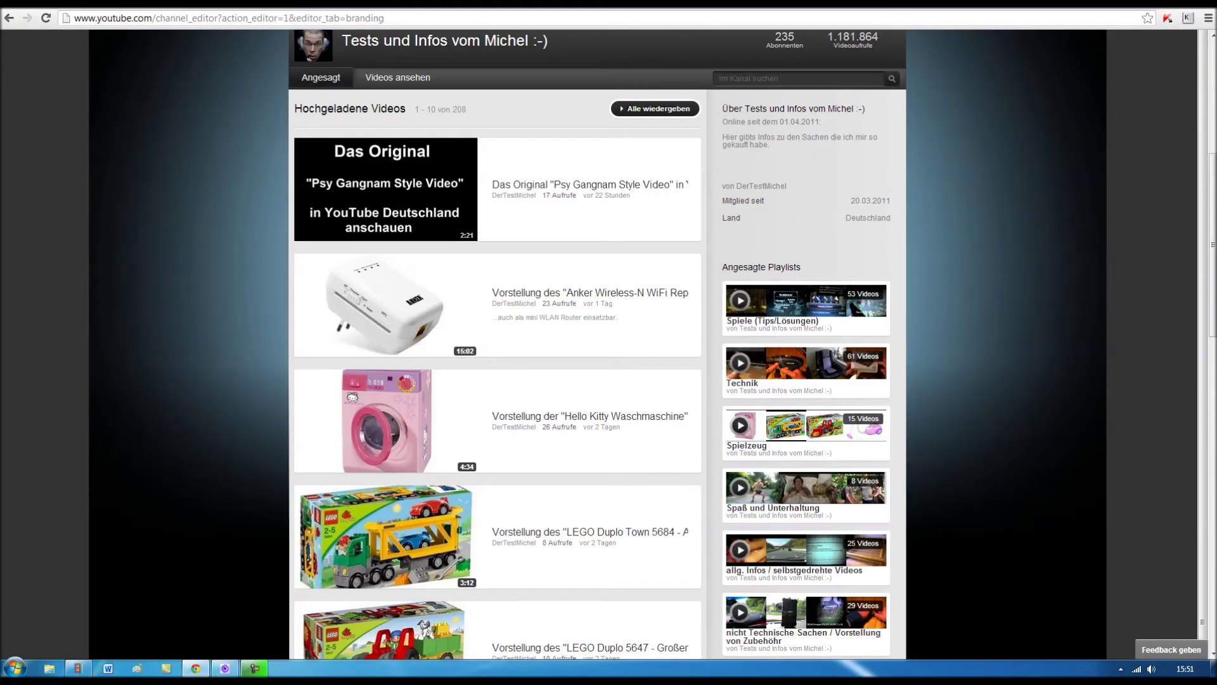
{"action": "scroll", "coordinate": [609, 342], "scroll_direction": "down", "scroll_amount": 3}
{"action": "scroll", "coordinate": [609, 343], "scroll_direction": "down", "scroll_amount": 1}
{"action": "scroll", "coordinate": [609, 342], "scroll_direction": "down", "scroll_amount": 3}
{"action": "scroll", "coordinate": [609, 343], "scroll_direction": "down", "scroll_amount": 3}
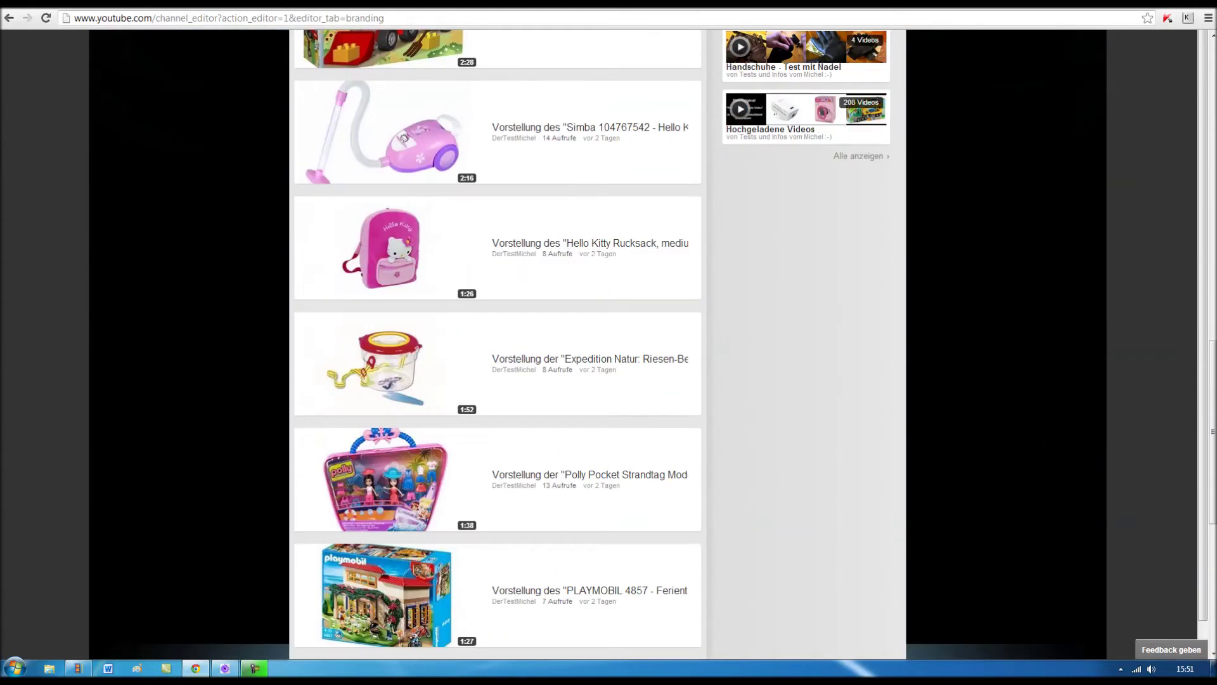
{"action": "scroll", "coordinate": [609, 343], "scroll_direction": "down", "scroll_amount": 2}
{"action": "scroll", "coordinate": [609, 343], "scroll_direction": "down", "scroll_amount": 2}
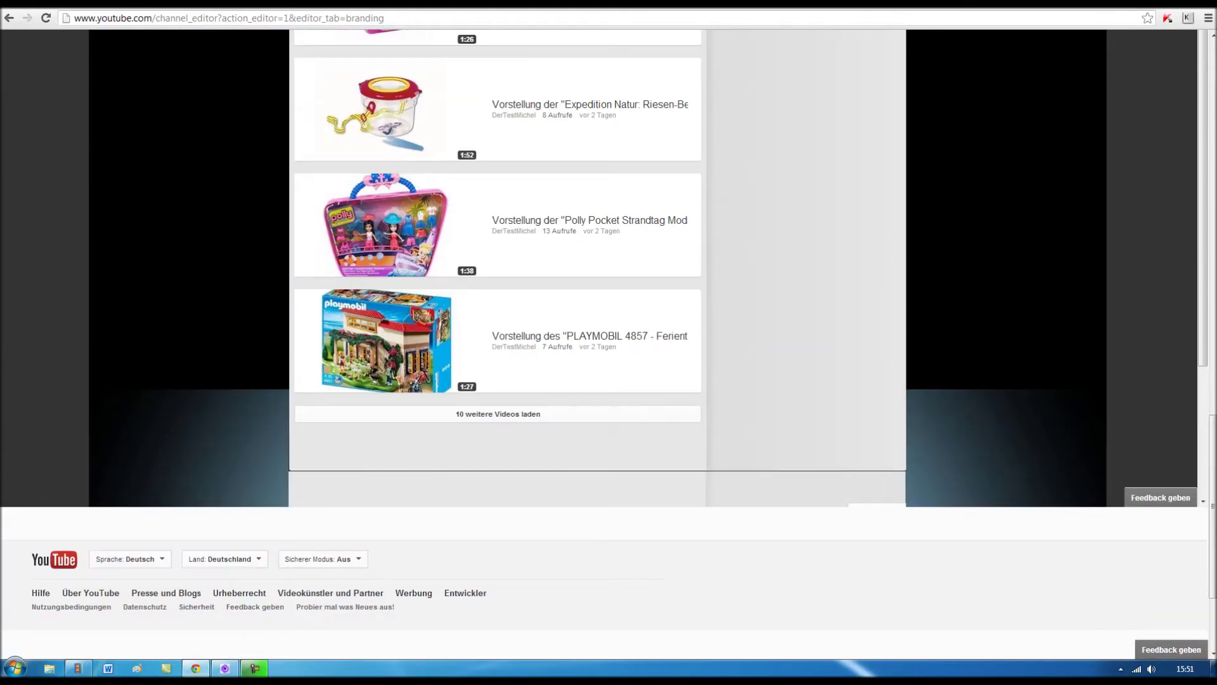
{"action": "scroll", "coordinate": [608, 342], "scroll_direction": "up", "scroll_amount": 10}
{"action": "scroll", "coordinate": [608, 342], "scroll_direction": "up", "scroll_amount": 5}
{"action": "scroll", "coordinate": [609, 342], "scroll_direction": "up", "scroll_amount": 3}
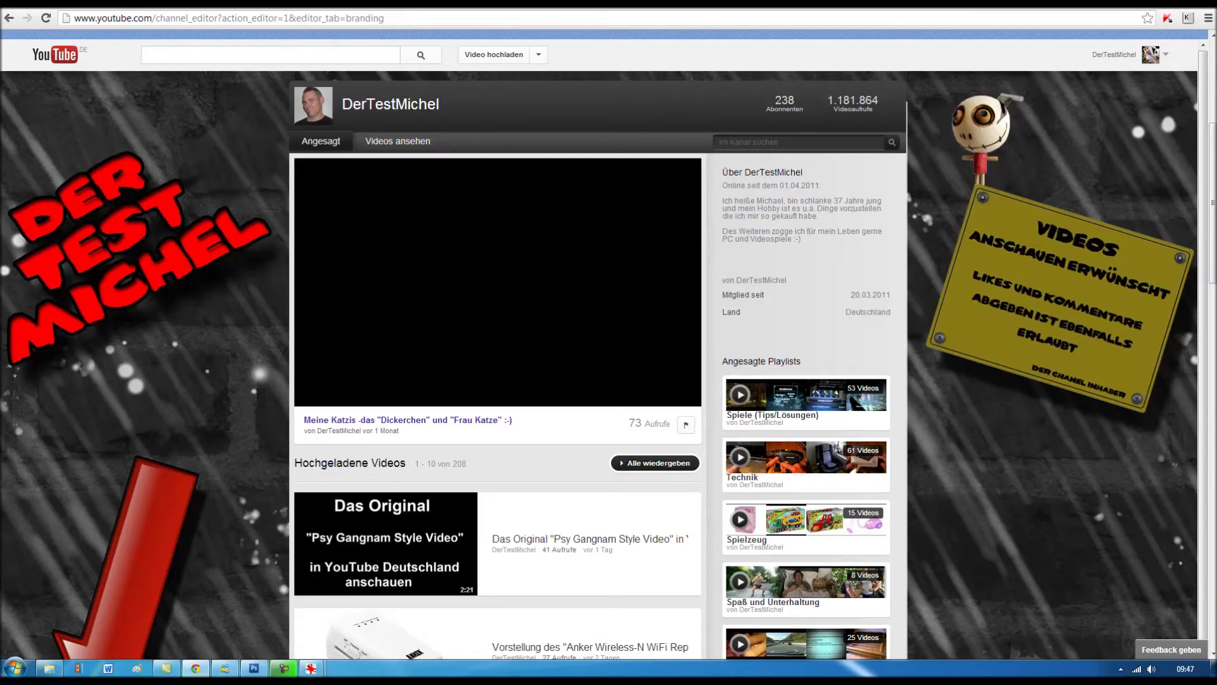
- Scroll down through the channel preview, then switch over to the IrfanView image window
{"action": "scroll", "coordinate": [608, 342], "scroll_direction": "down", "scroll_amount": 4}
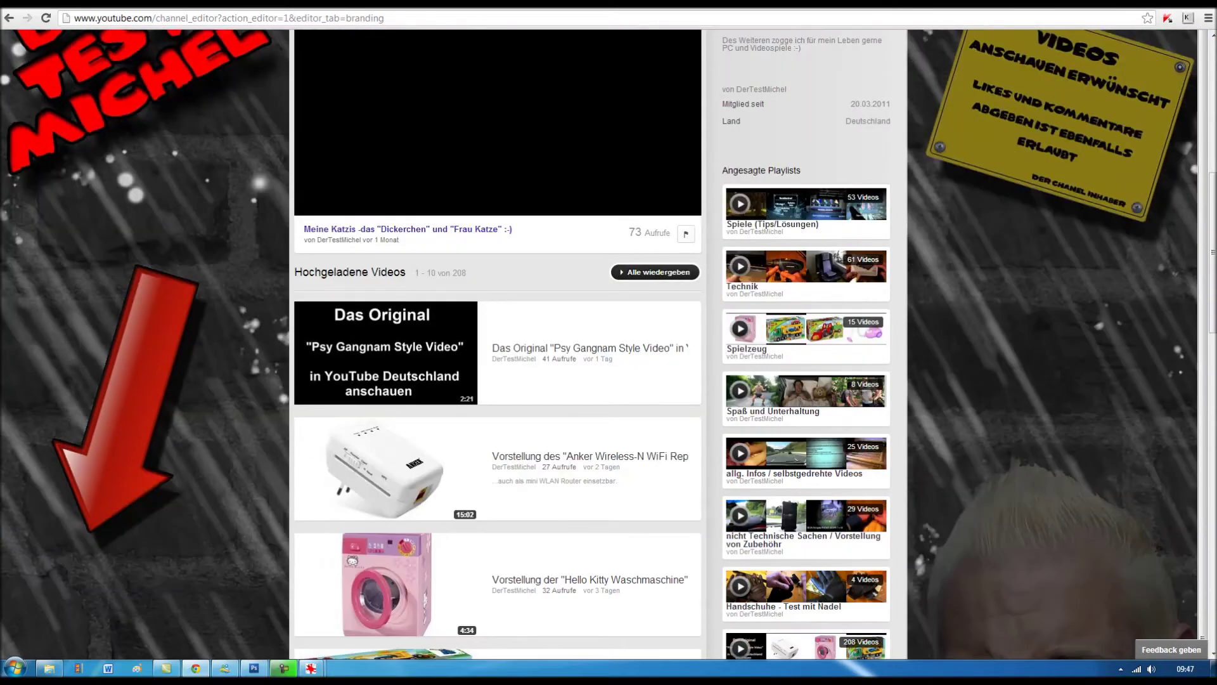
{"action": "scroll", "coordinate": [608, 342], "scroll_direction": "down", "scroll_amount": 2}
{"action": "scroll", "coordinate": [498, 342], "scroll_direction": "down", "scroll_amount": 2}
{"action": "scroll", "coordinate": [497, 342], "scroll_direction": "down", "scroll_amount": 1}
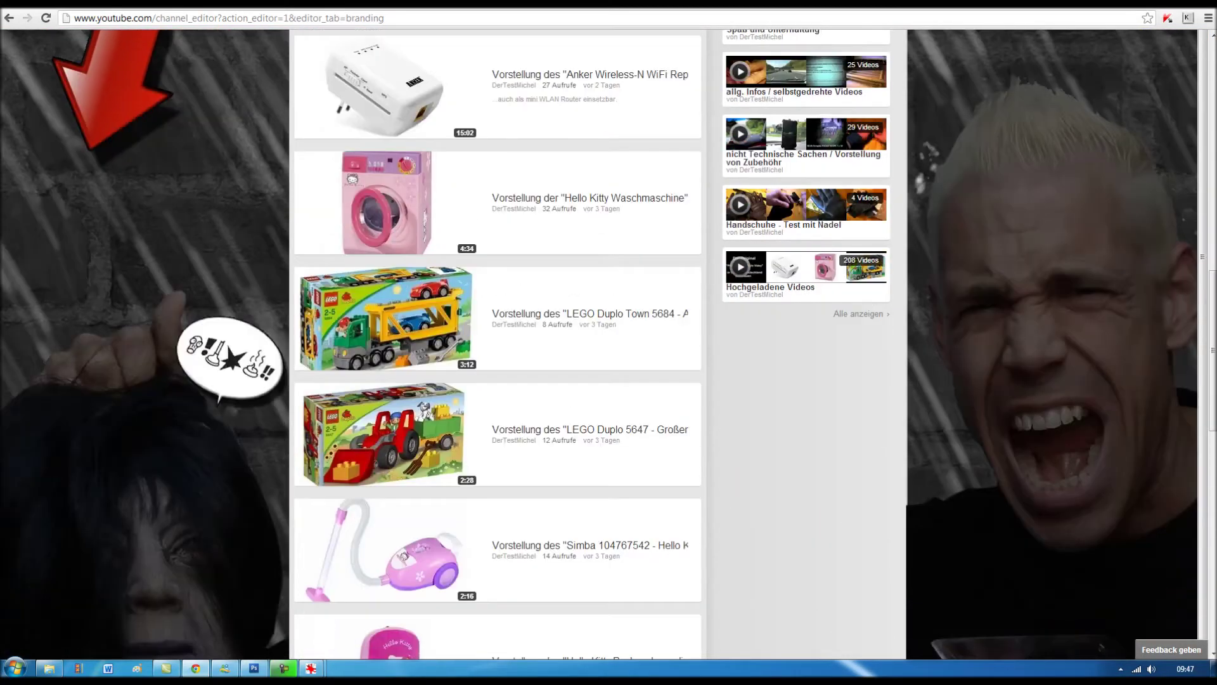
{"action": "scroll", "coordinate": [497, 343], "scroll_direction": "down", "scroll_amount": 2}
{"action": "scroll", "coordinate": [498, 343], "scroll_direction": "down", "scroll_amount": 1}
{"action": "scroll", "coordinate": [498, 343], "scroll_direction": "down", "scroll_amount": 1}
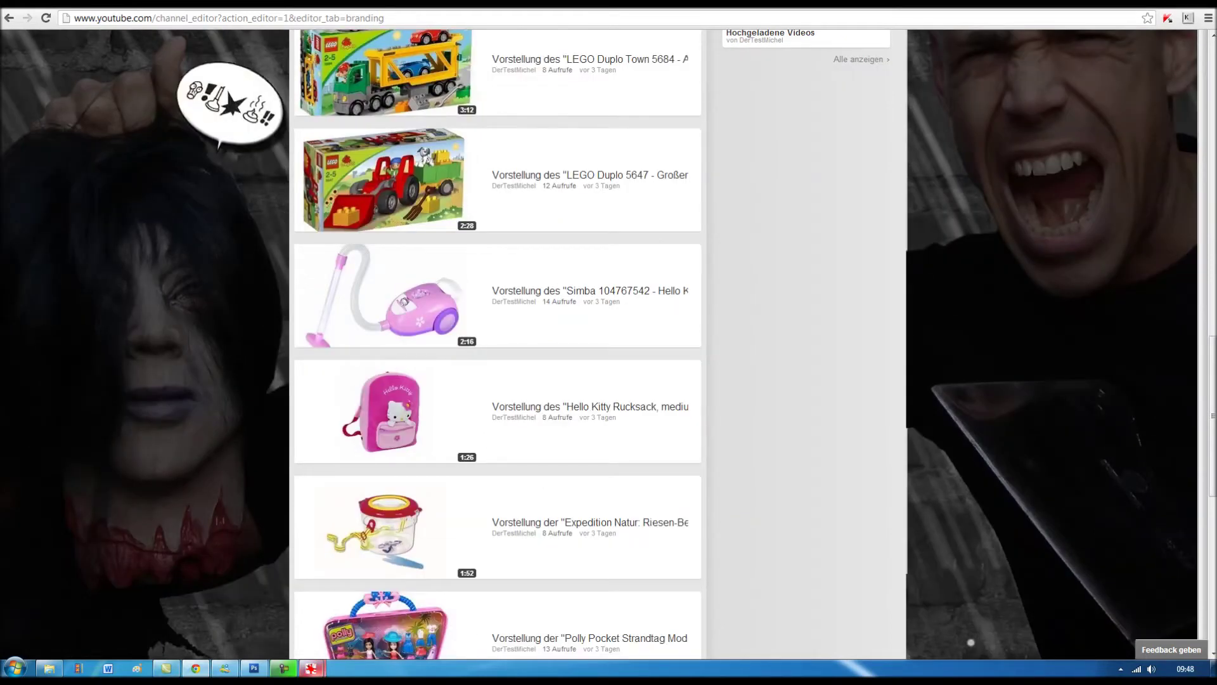
{"action": "mouse_move", "coordinate": [311, 668]}
{"action": "left_click", "coordinate": [240, 596]}
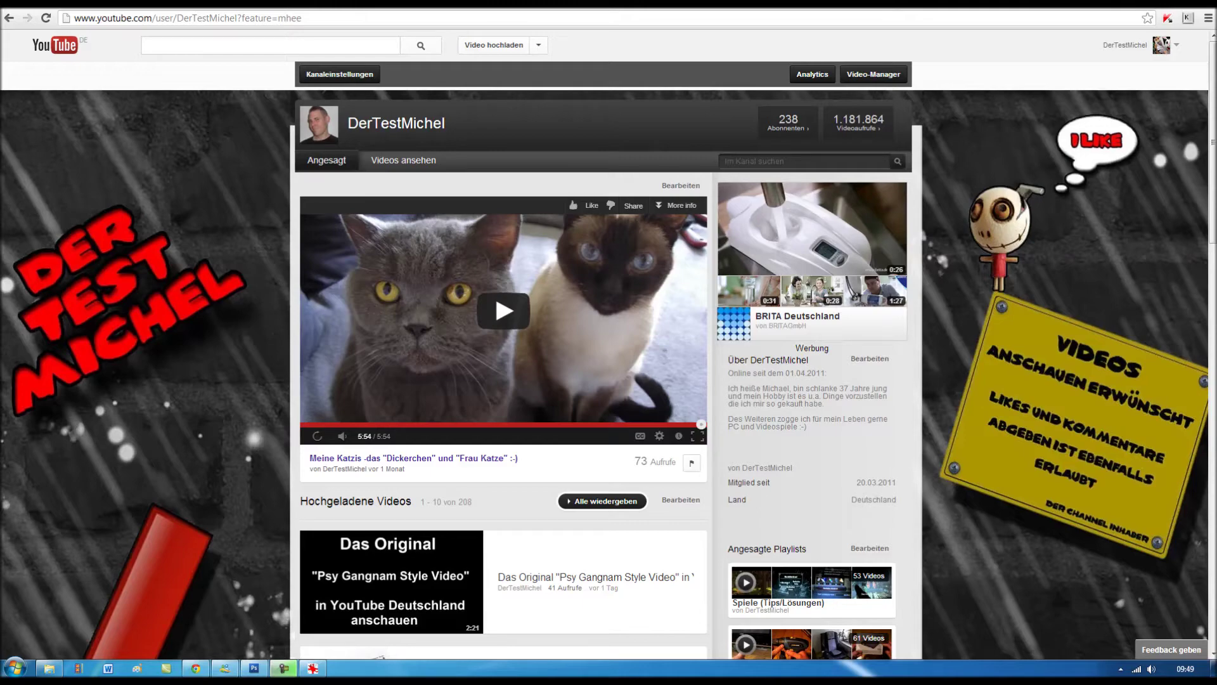
- Scroll down the channel page to view the moon, chimp-and-man background top to bottom
{"action": "scroll", "coordinate": [609, 343], "scroll_direction": "down", "scroll_amount": 3}
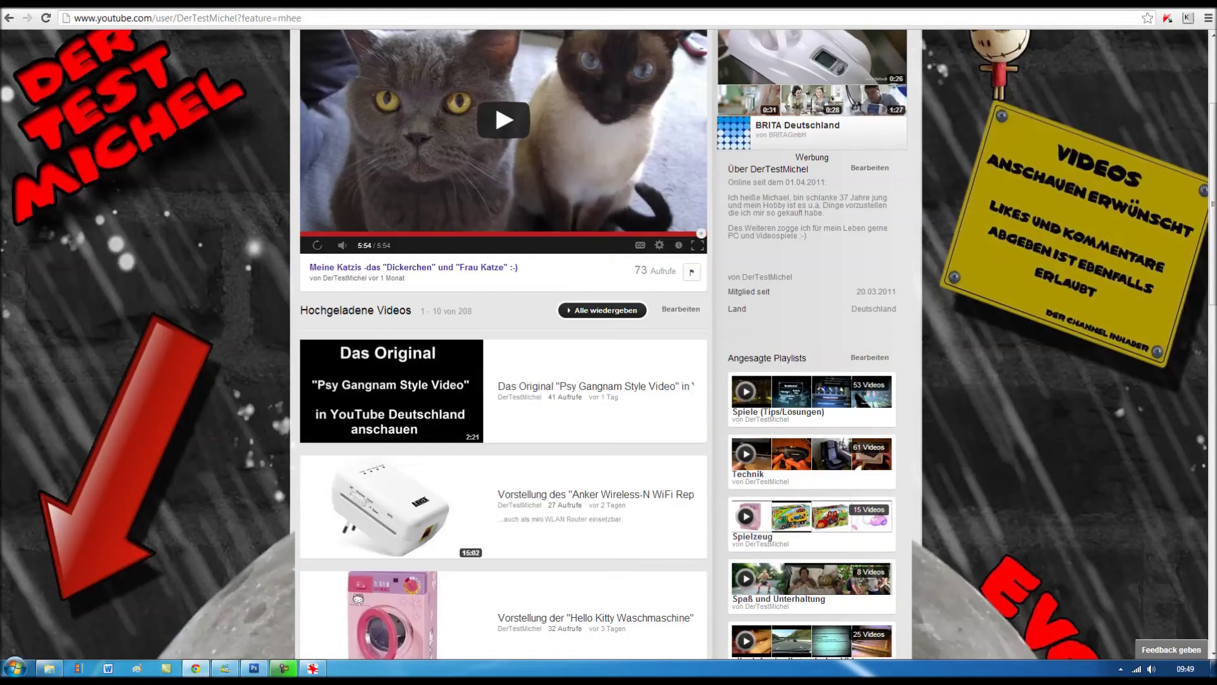
{"action": "scroll", "coordinate": [609, 343], "scroll_direction": "down", "scroll_amount": 3}
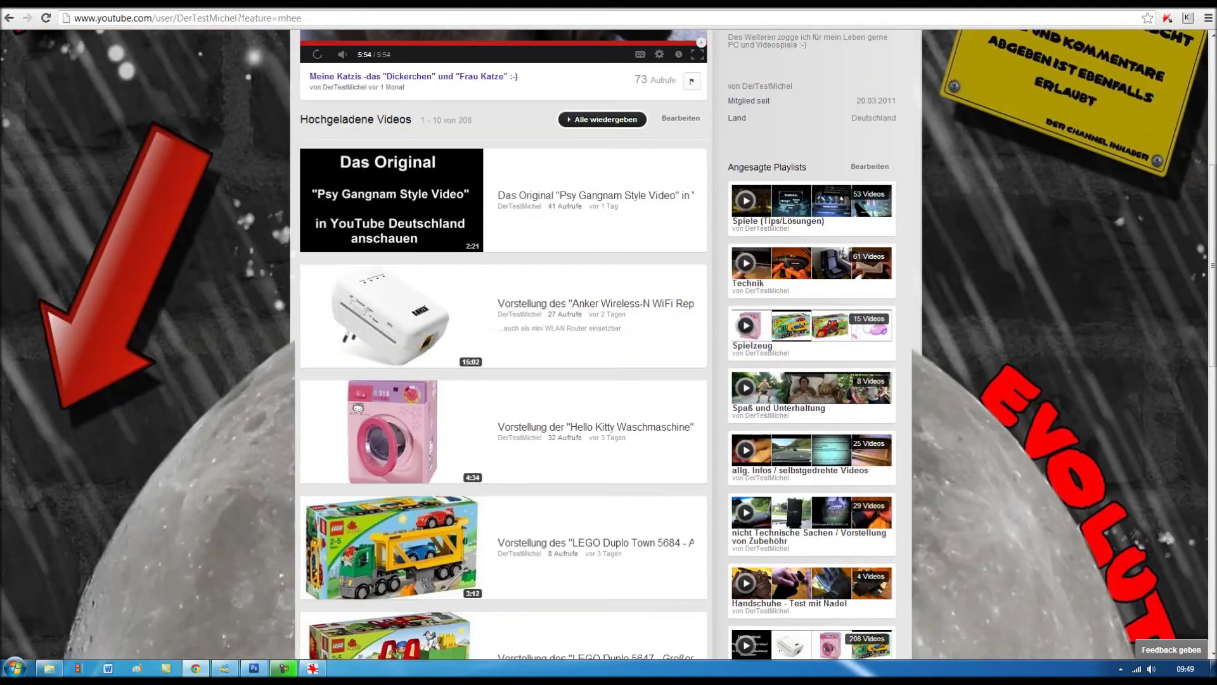
{"action": "scroll", "coordinate": [609, 343], "scroll_direction": "down", "scroll_amount": 1}
{"action": "scroll", "coordinate": [608, 342], "scroll_direction": "down", "scroll_amount": 2}
{"action": "scroll", "coordinate": [609, 342], "scroll_direction": "down", "scroll_amount": 2}
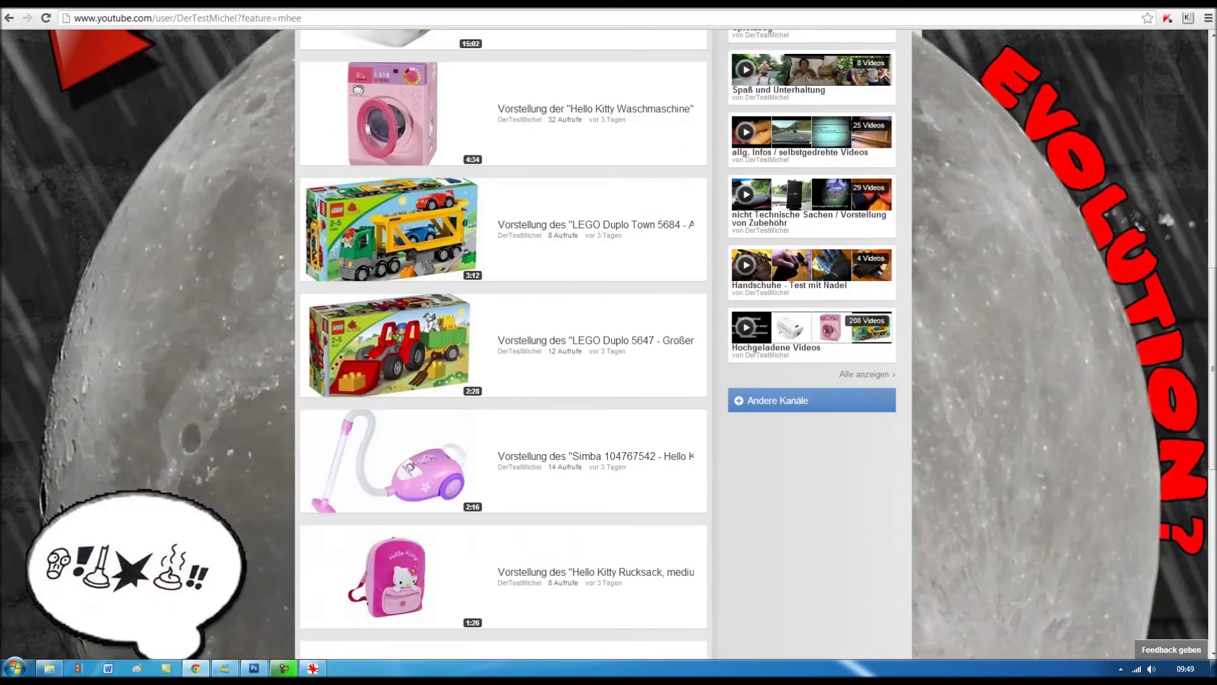
{"action": "scroll", "coordinate": [608, 343], "scroll_direction": "down", "scroll_amount": 1}
{"action": "scroll", "coordinate": [609, 343], "scroll_direction": "down", "scroll_amount": 2}
{"action": "scroll", "coordinate": [609, 342], "scroll_direction": "down", "scroll_amount": 3}
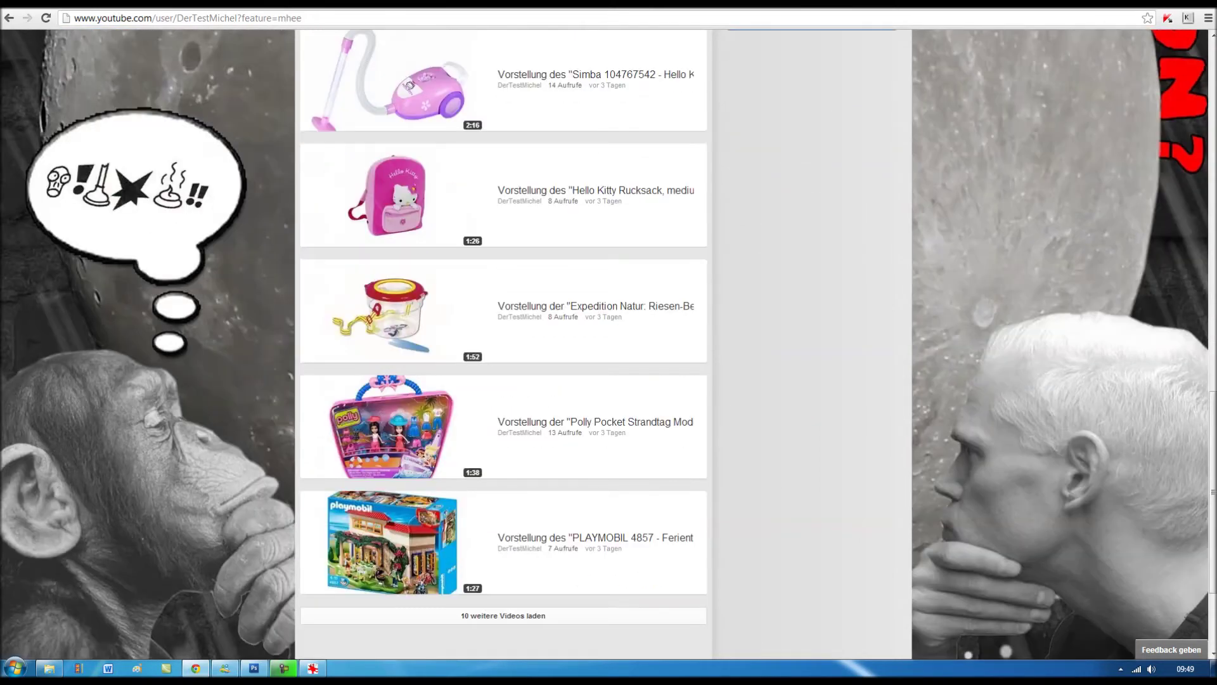
{"action": "scroll", "coordinate": [609, 343], "scroll_direction": "down", "scroll_amount": 1}
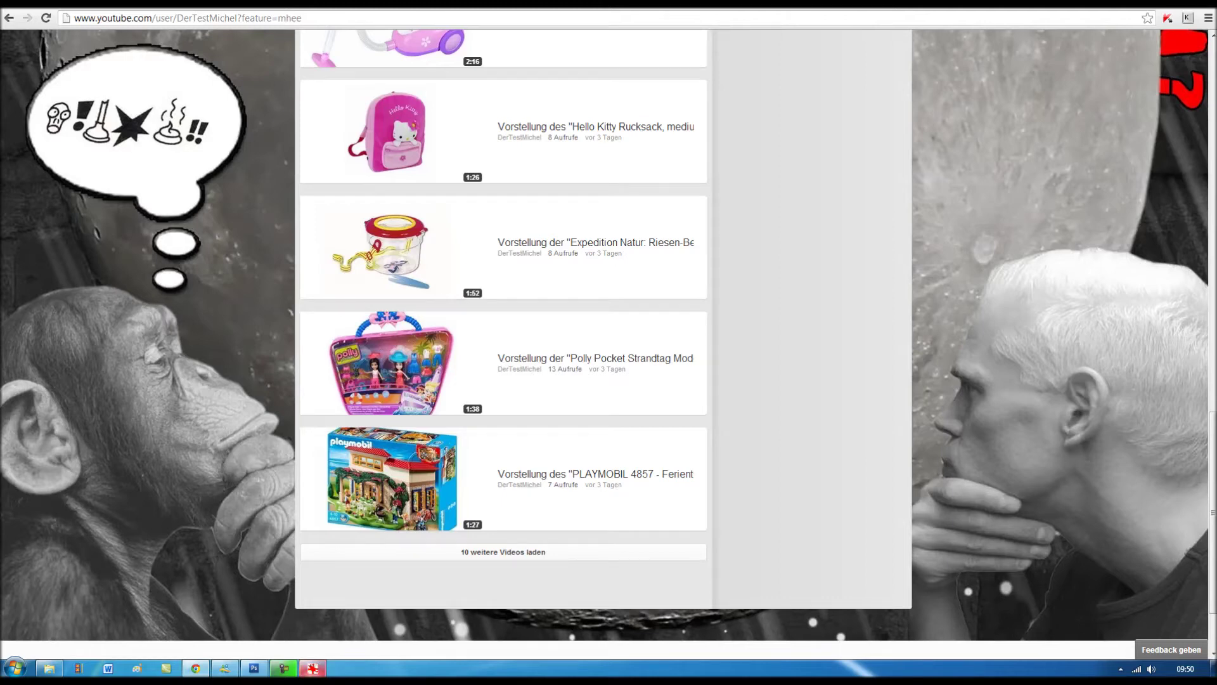
- View the original Evolution moon picture full size, close it, and scroll back up
{"action": "left_click", "coordinate": [313, 668]}
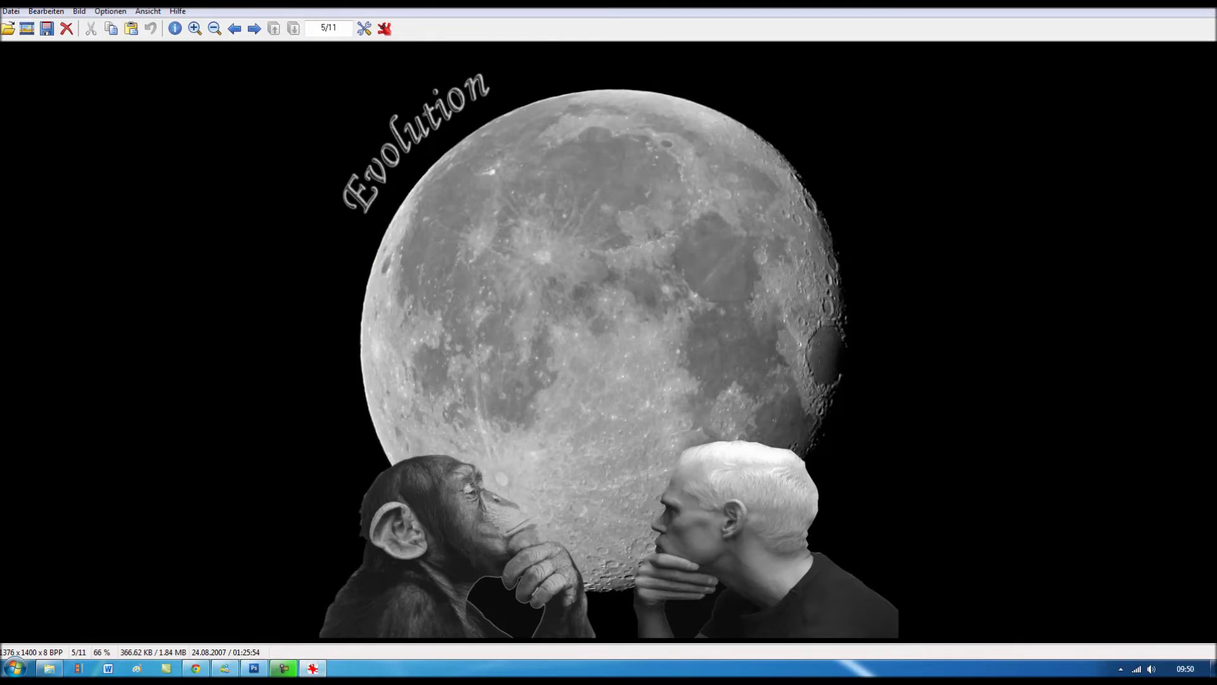
{"action": "key", "text": "Escape"}
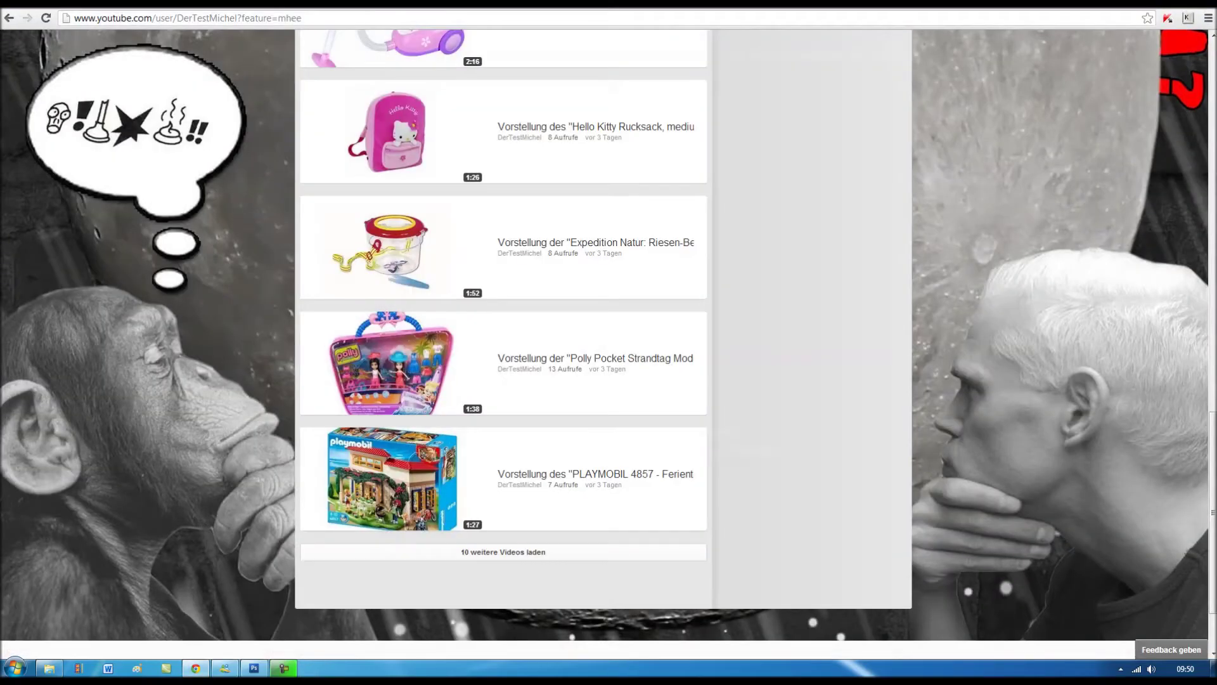
{"action": "scroll", "coordinate": [503, 343], "scroll_direction": "up", "scroll_amount": 2}
{"action": "scroll", "coordinate": [503, 342], "scroll_direction": "up", "scroll_amount": 2}
{"action": "scroll", "coordinate": [504, 342], "scroll_direction": "up", "scroll_amount": 4}
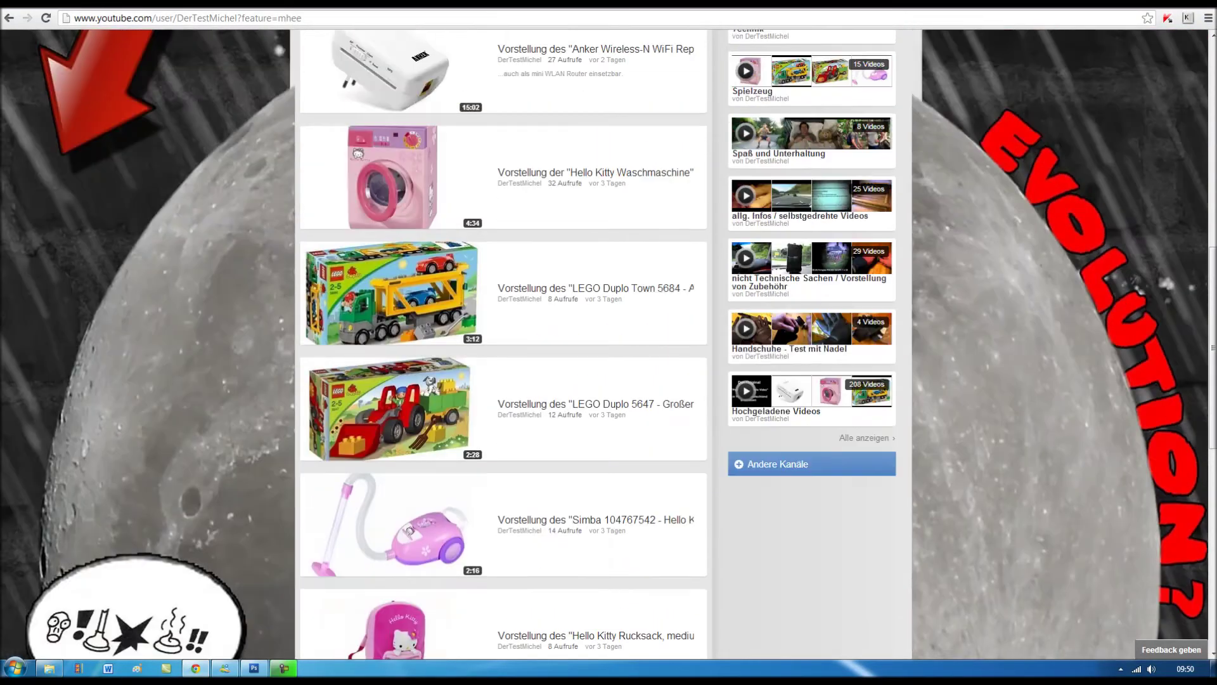
{"action": "scroll", "coordinate": [503, 342], "scroll_direction": "up", "scroll_amount": 4}
{"action": "scroll", "coordinate": [504, 342], "scroll_direction": "up", "scroll_amount": 5}
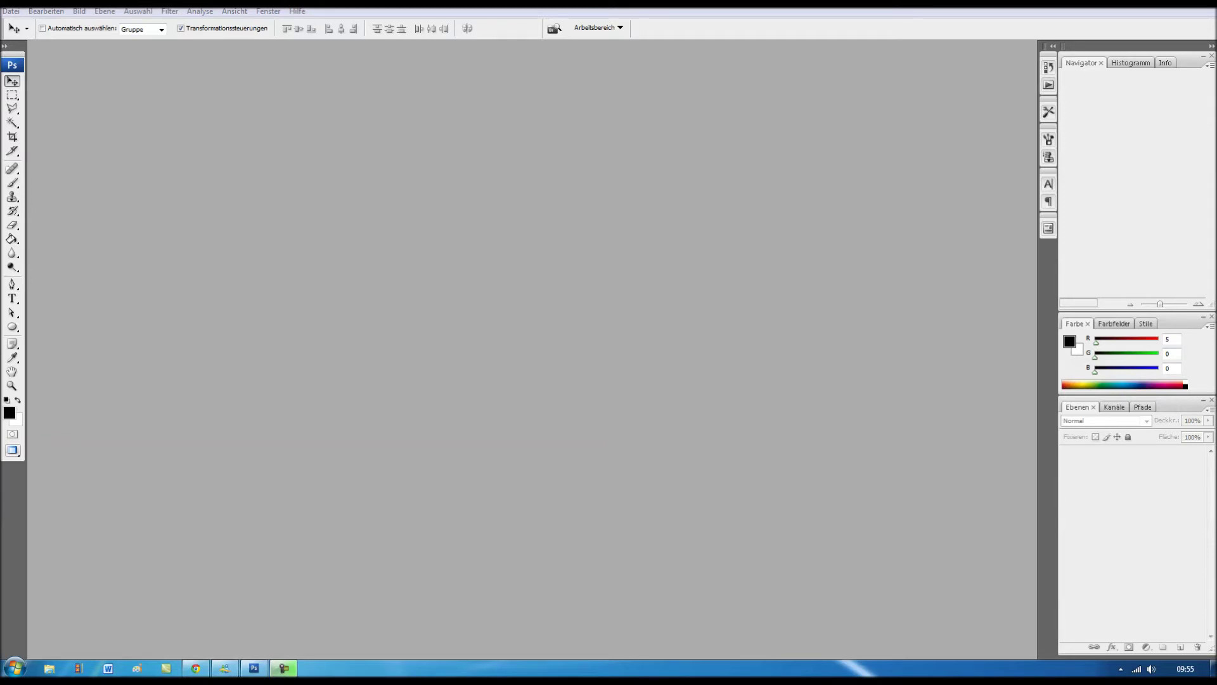
- Open the 'Vorlage Blanko' template file in Photoshop
{"action": "key", "text": "alt+d"}
{"action": "key", "text": "Down"}
{"action": "key", "text": "Down"}
{"action": "key", "text": "Return"}
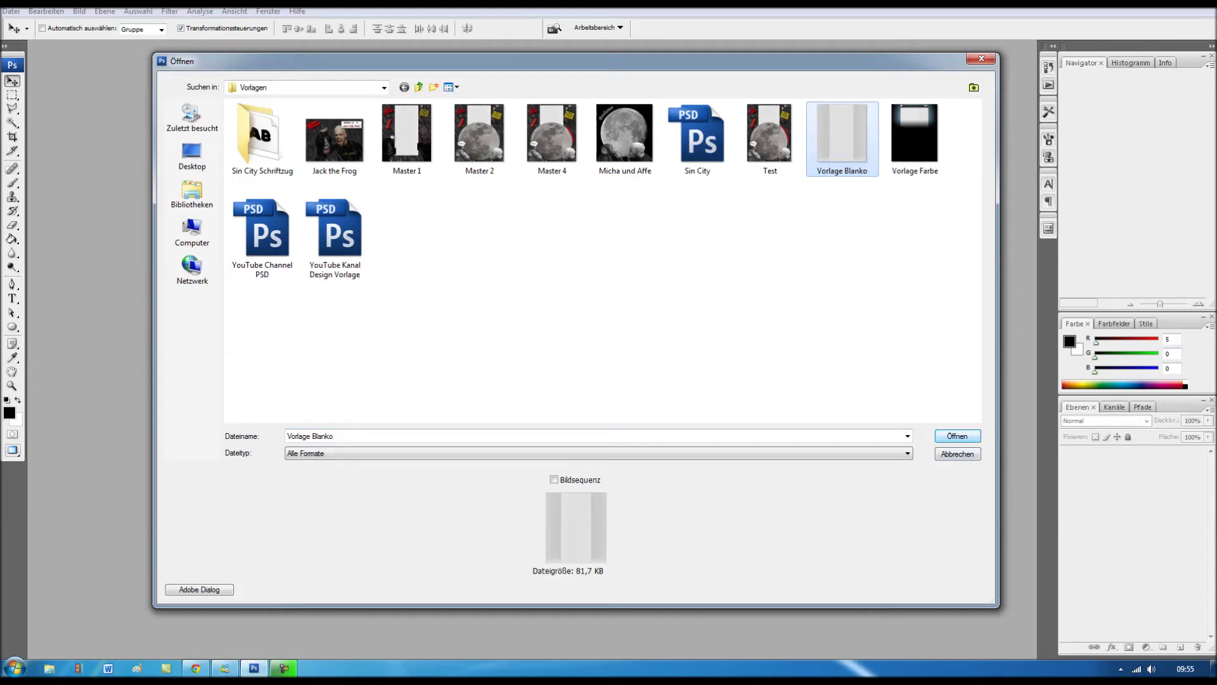
{"action": "key", "text": "Return"}
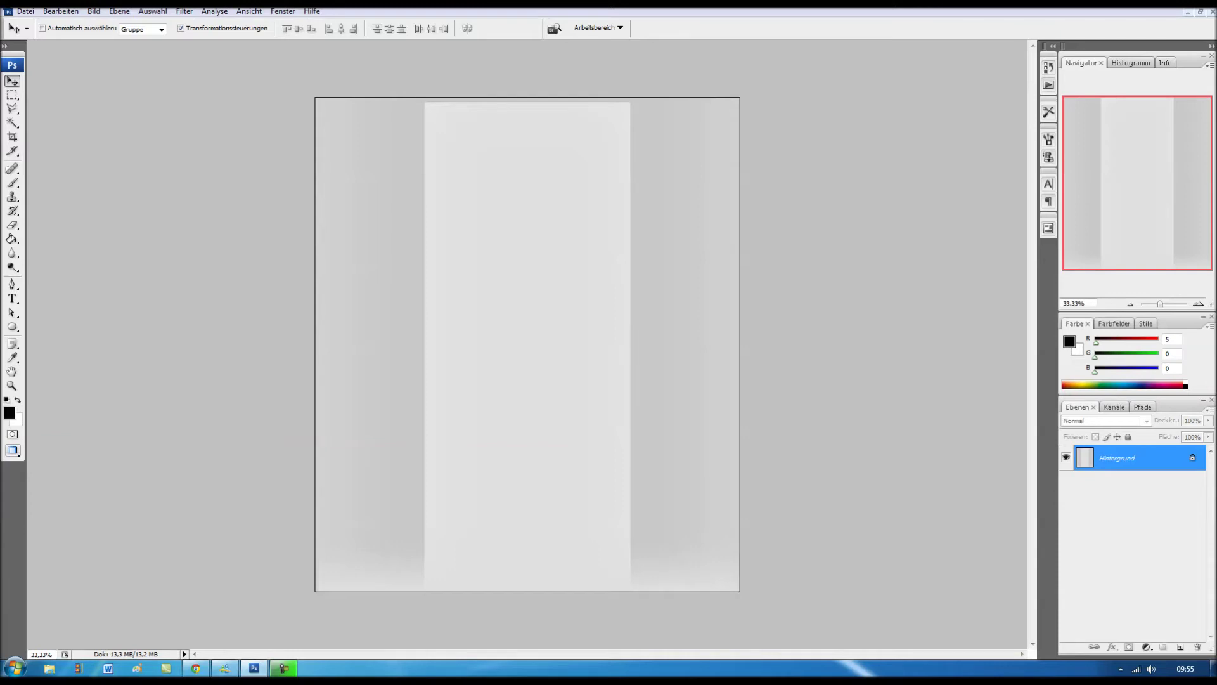
- Check the template's image size (2000 × 2328 px), then reload the YouTube channel settings page
{"action": "left_click", "coordinate": [94, 11]}
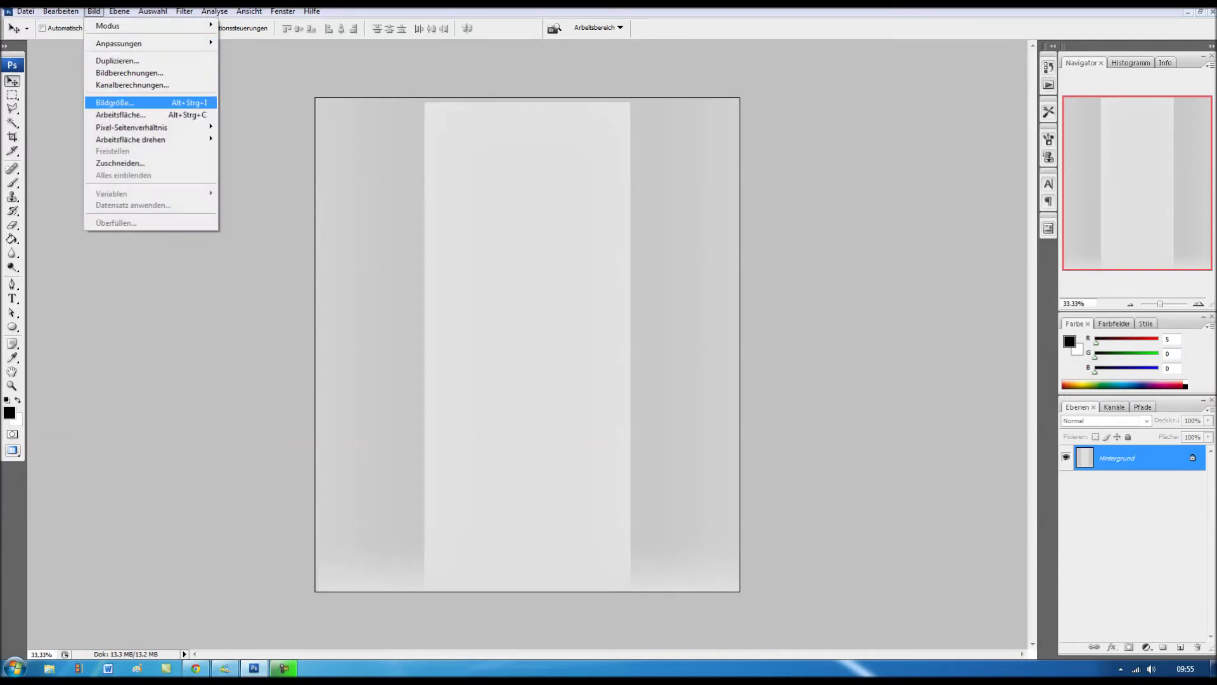
{"action": "key", "text": "Return"}
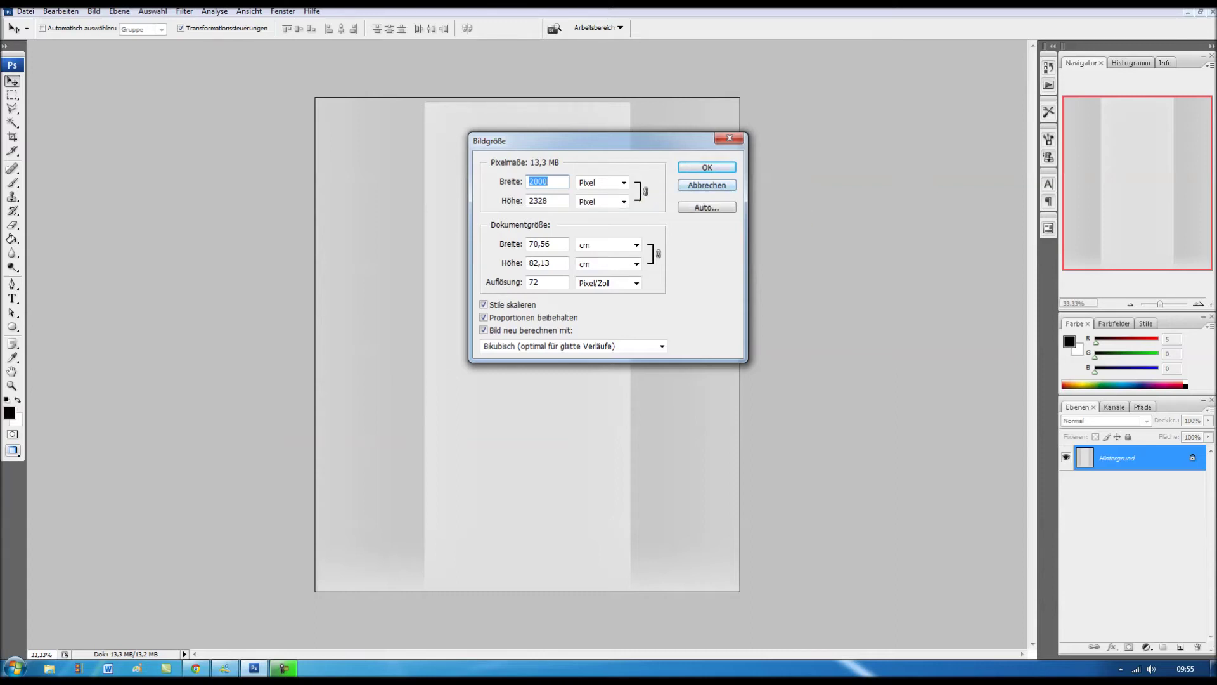
{"action": "key", "text": "Escape"}
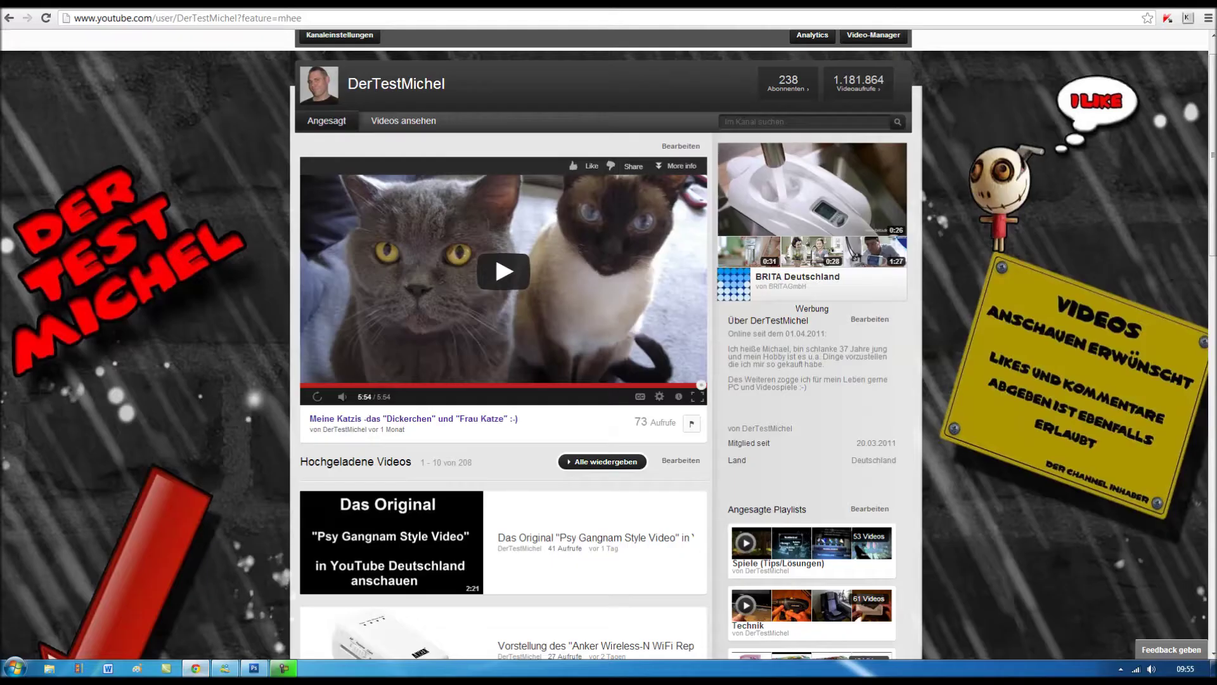
{"action": "left_click", "coordinate": [196, 668]}
{"action": "key", "text": "F5"}
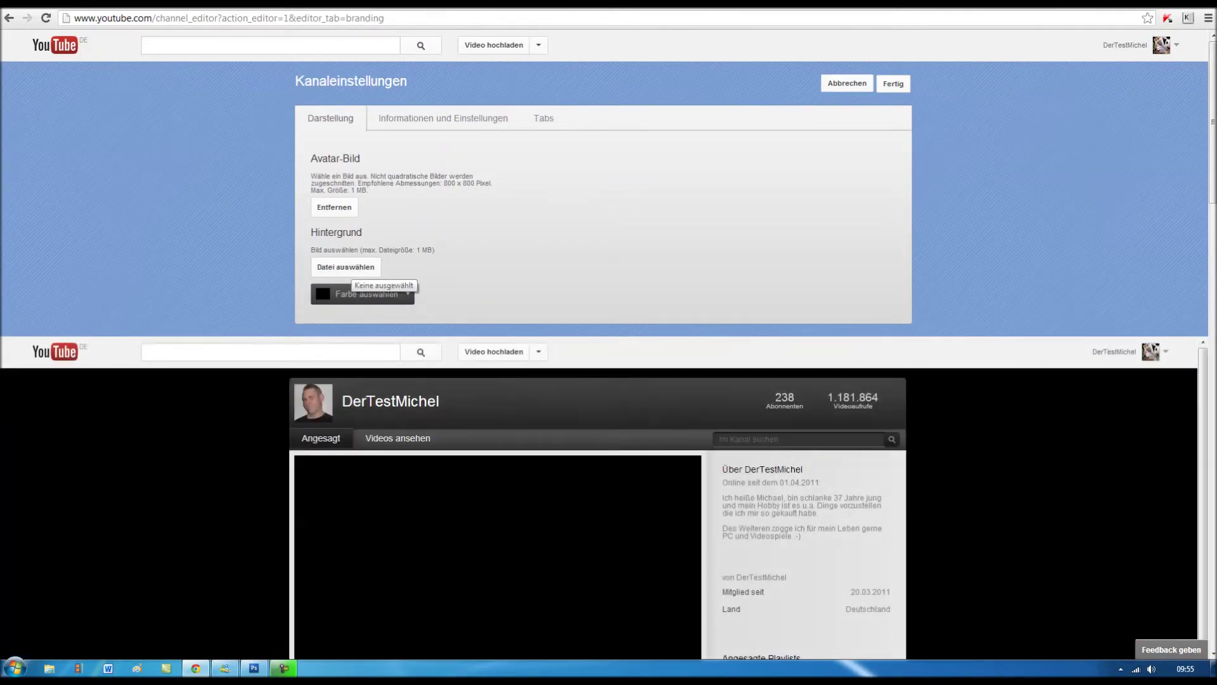
- Upload 'Master 2' as the channel background, scroll the preview to the footer, and return to Photoshop
{"action": "left_click", "coordinate": [348, 267]}
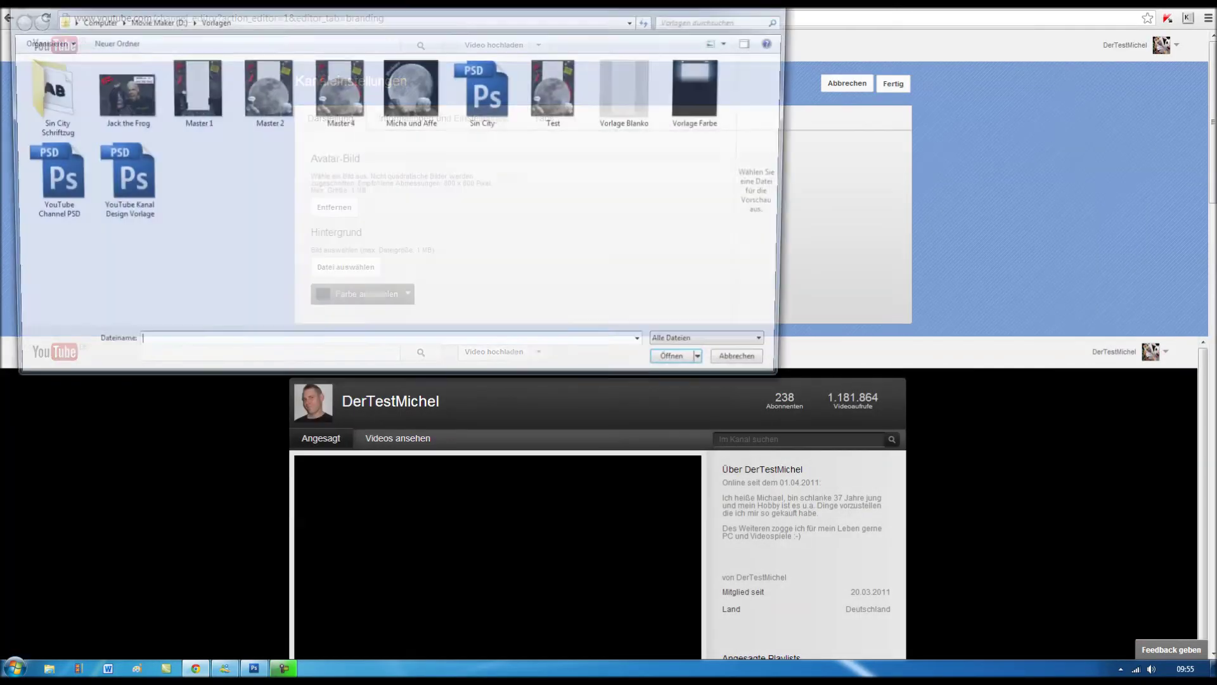
{"action": "left_click", "coordinate": [265, 89]}
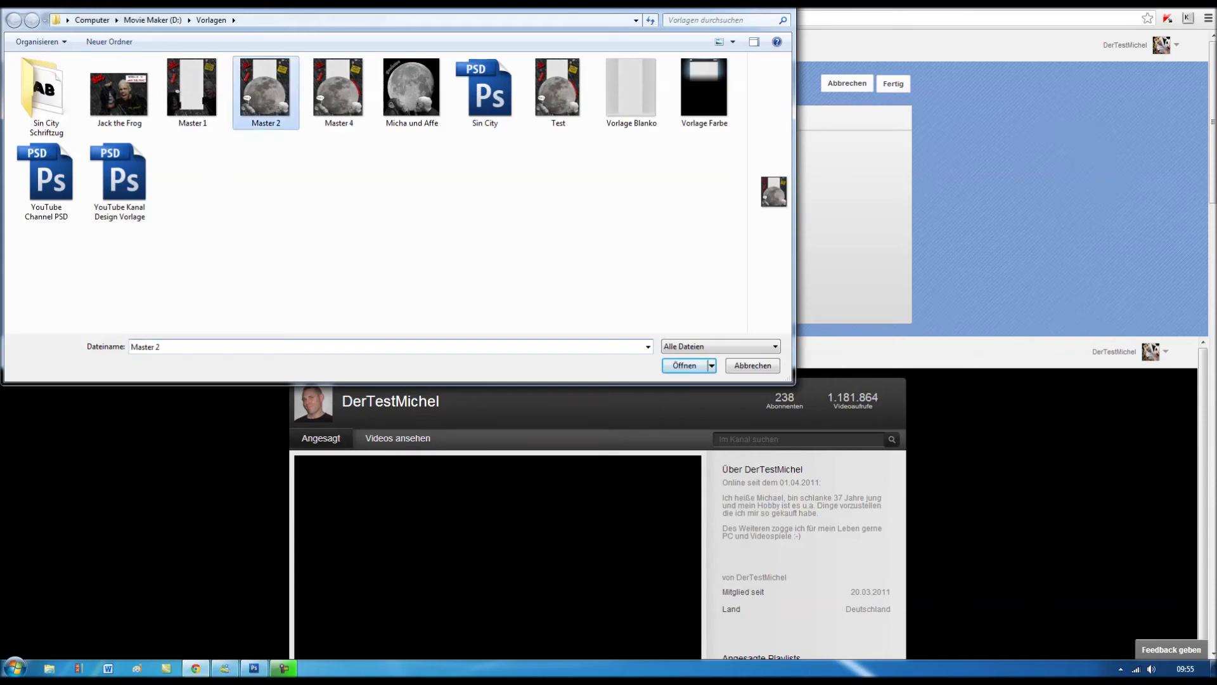
{"action": "key", "text": "Return"}
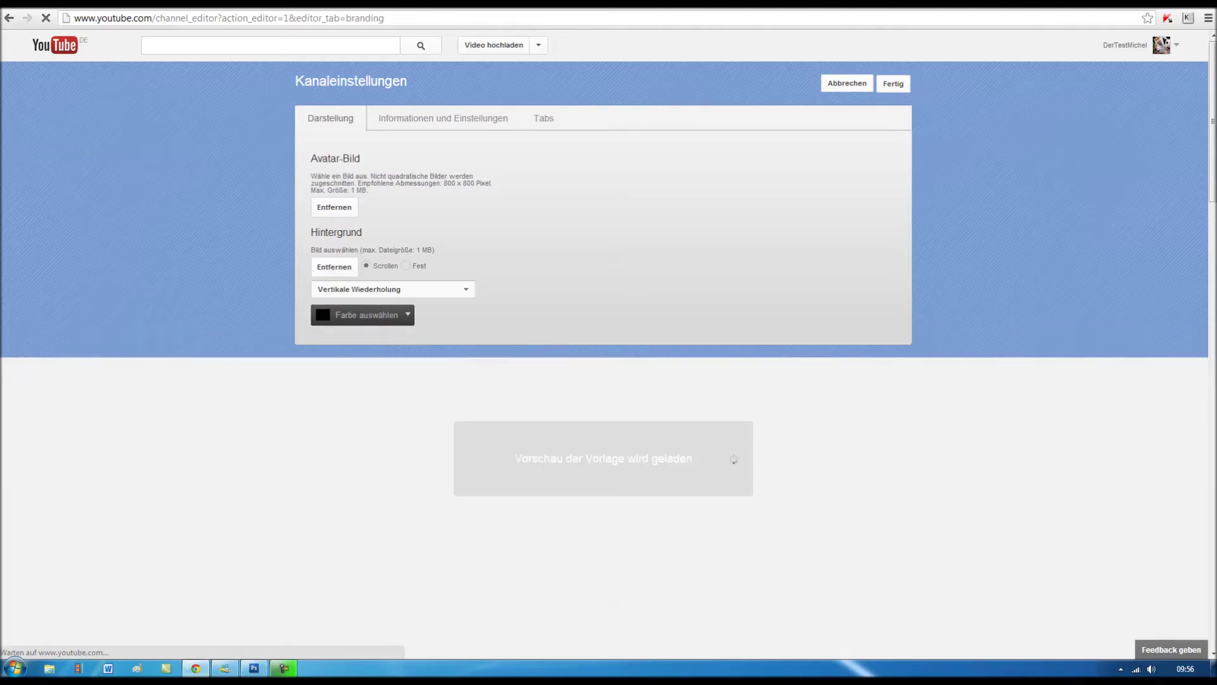
{"action": "scroll", "coordinate": [609, 342], "scroll_direction": "down", "scroll_amount": 1}
{"action": "scroll", "coordinate": [609, 342], "scroll_direction": "down", "scroll_amount": 4}
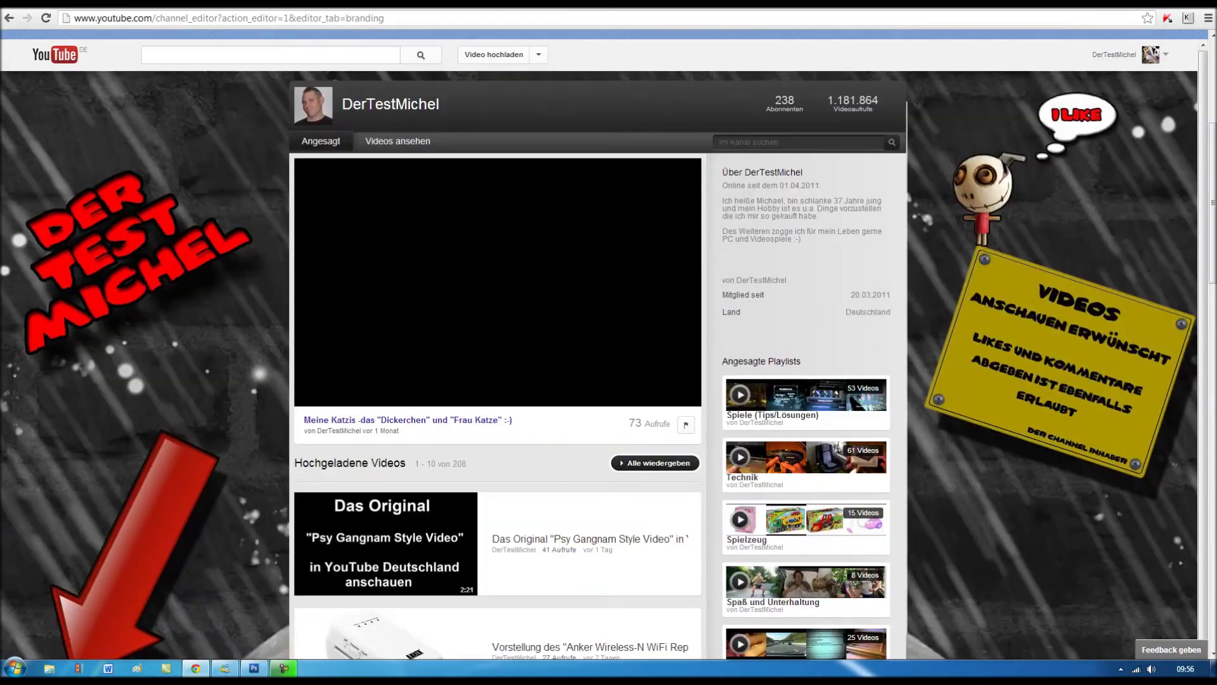
{"action": "scroll", "coordinate": [609, 343], "scroll_direction": "down", "scroll_amount": 4}
{"action": "scroll", "coordinate": [608, 342], "scroll_direction": "down", "scroll_amount": 4}
{"action": "scroll", "coordinate": [609, 343], "scroll_direction": "down", "scroll_amount": 4}
{"action": "scroll", "coordinate": [609, 343], "scroll_direction": "down", "scroll_amount": 4}
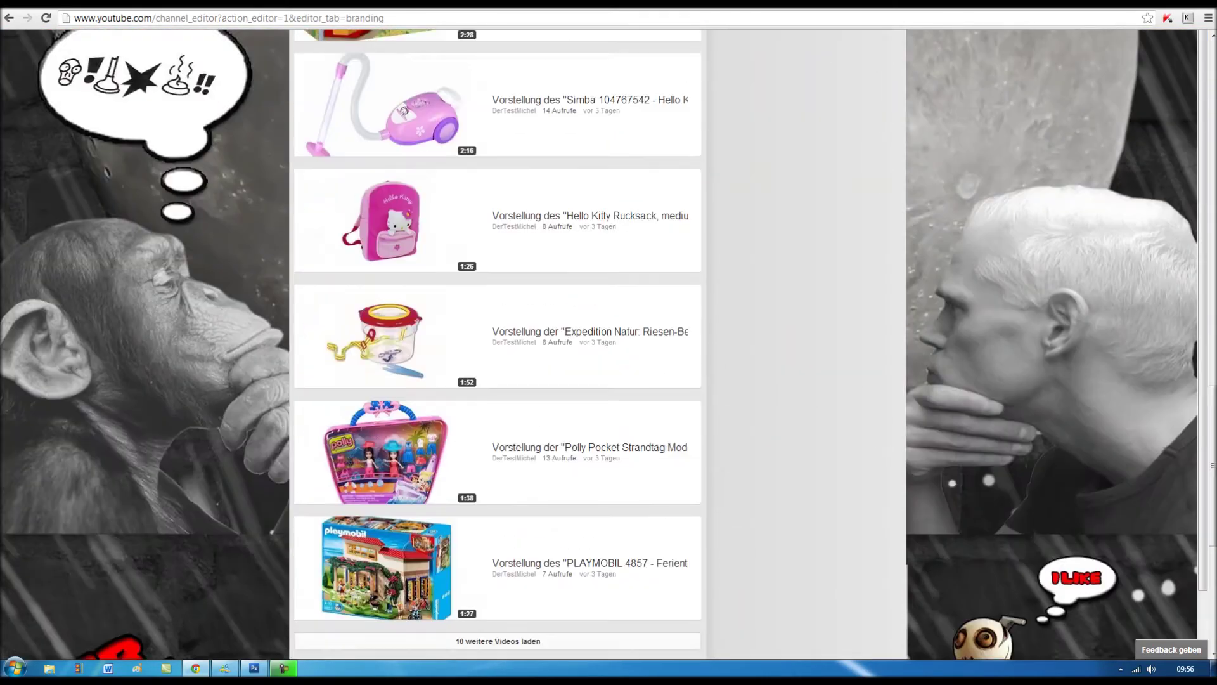
{"action": "scroll", "coordinate": [608, 342], "scroll_direction": "down", "scroll_amount": 3}
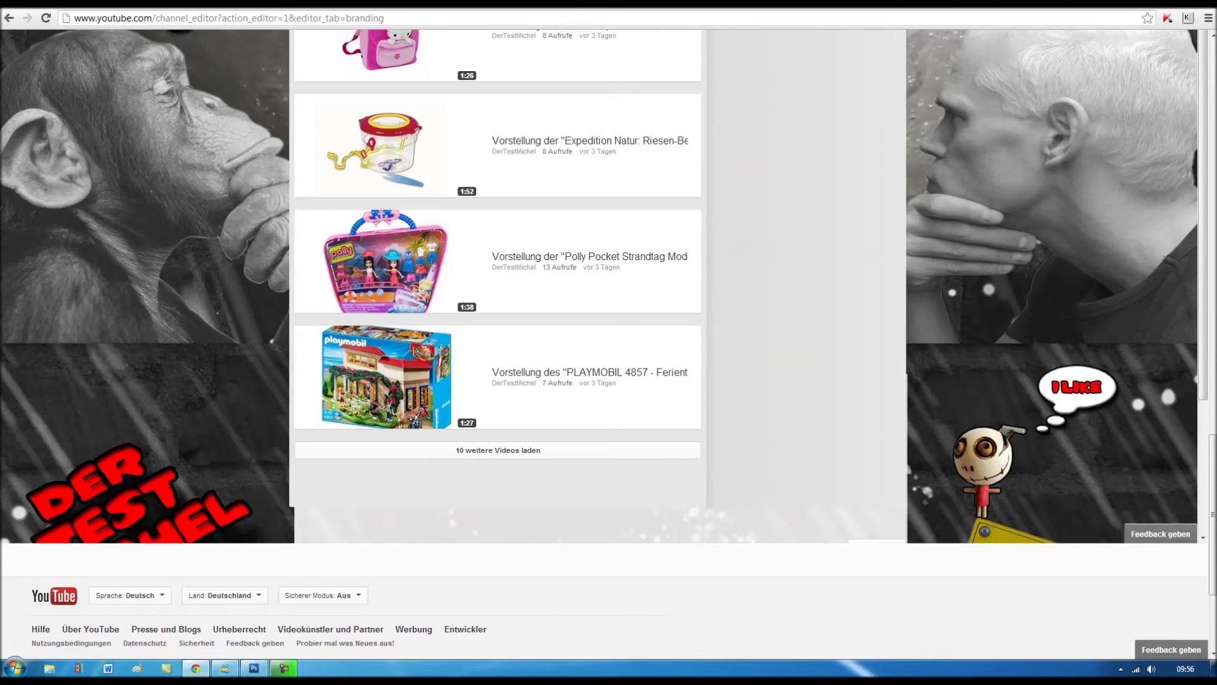
{"action": "left_click", "coordinate": [253, 668]}
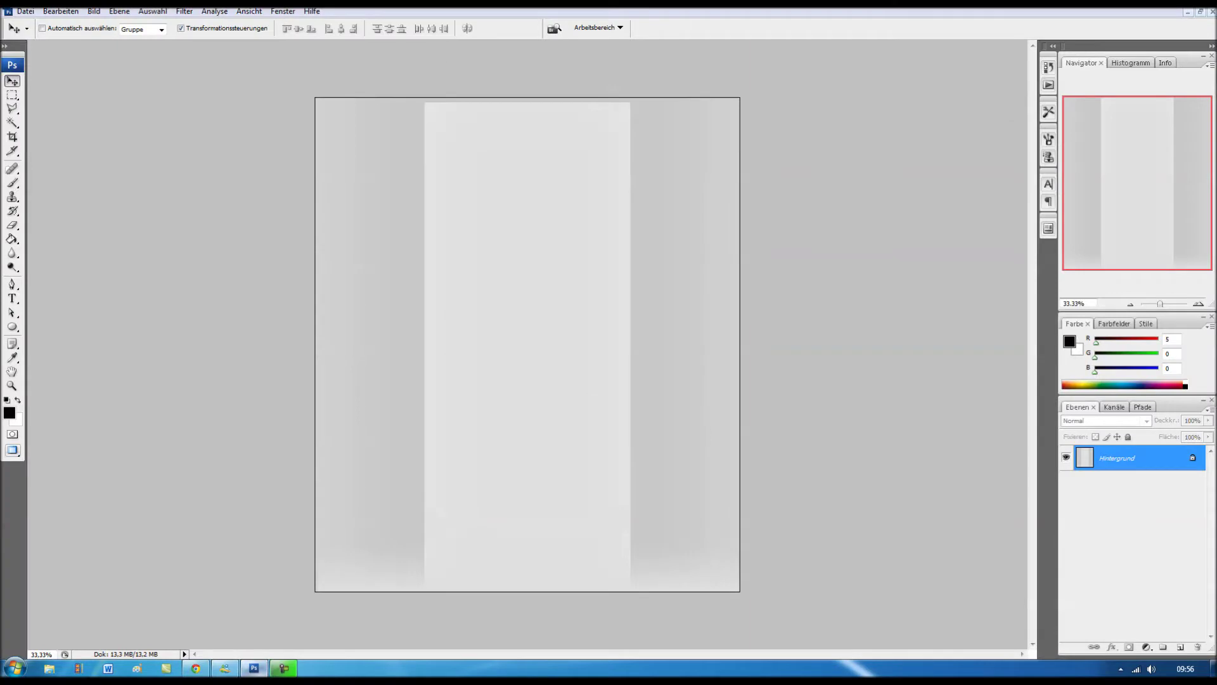
- Check the current image's size in the Bildgröße dialog without changing it
{"action": "left_click", "coordinate": [93, 10]}
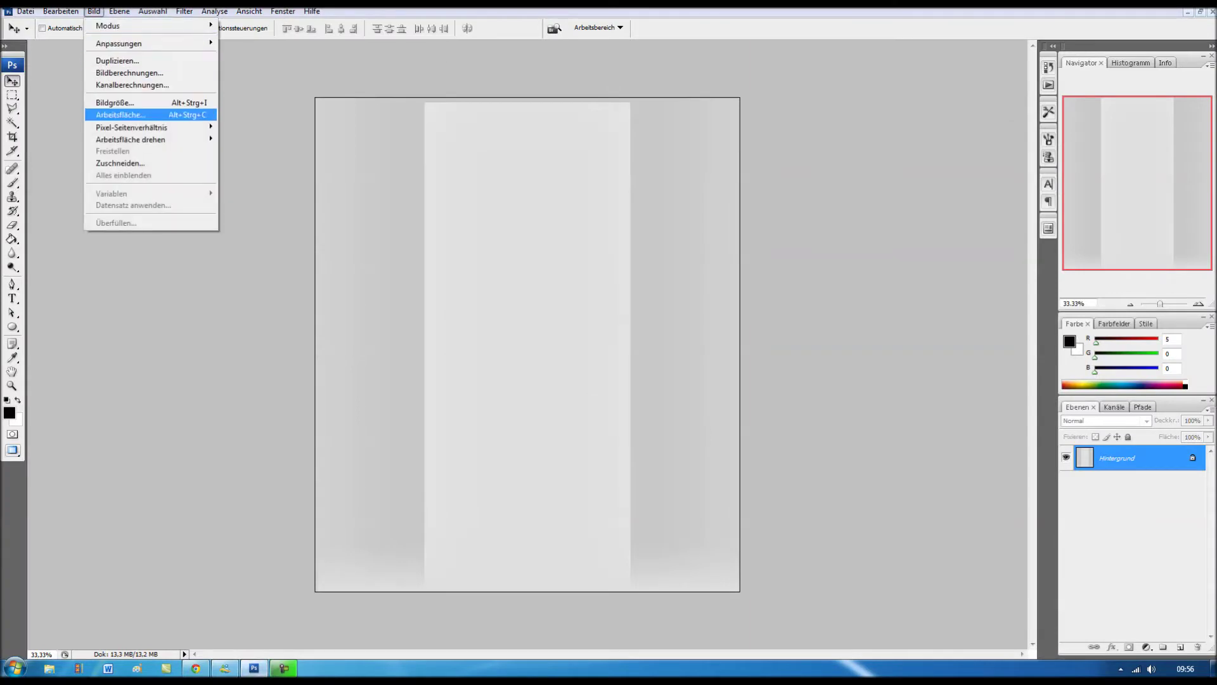
{"action": "left_click", "coordinate": [117, 102]}
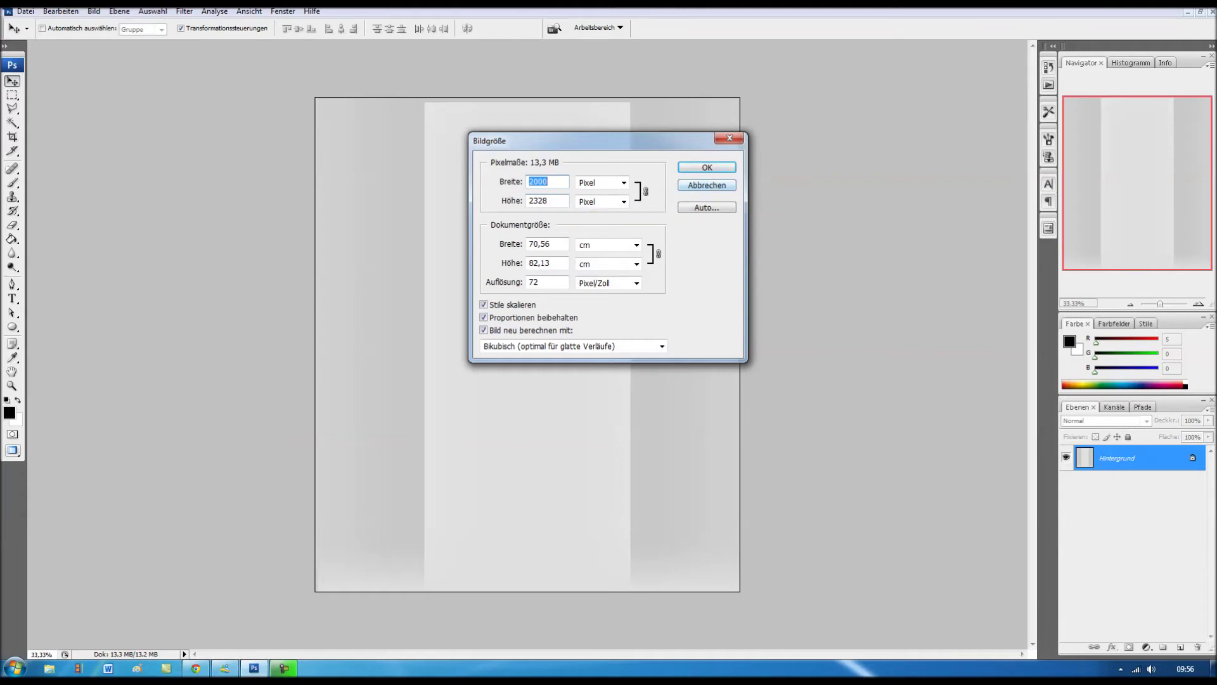
{"action": "key", "text": "Escape"}
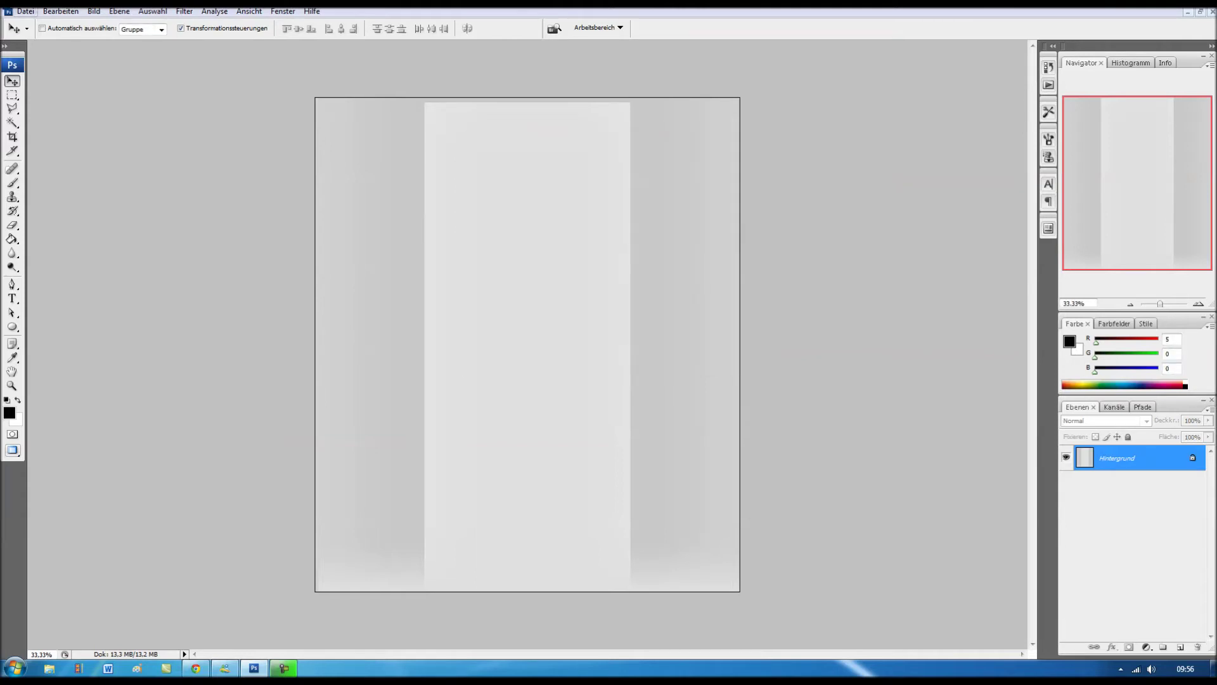
- Create a new document 2000 px wide and 2600 px high
{"action": "left_click", "coordinate": [25, 10]}
{"action": "key", "text": "Return"}
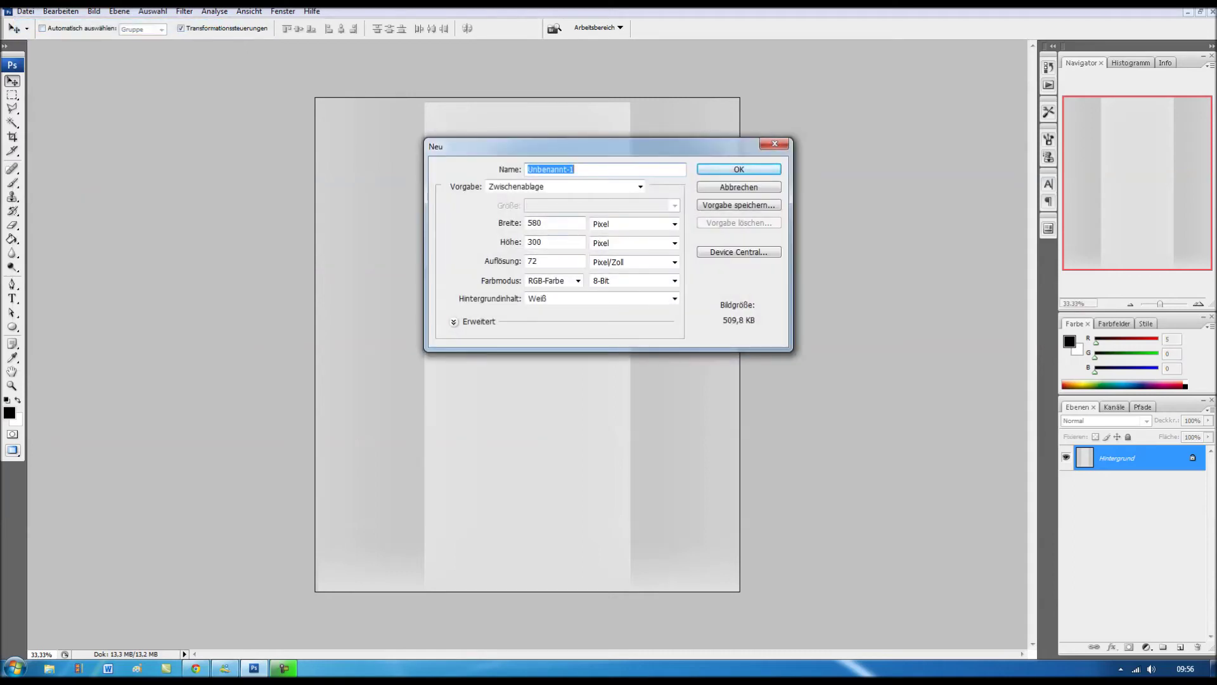
{"action": "key", "text": "Tab"}
{"action": "key", "text": "Tab"}
{"action": "type", "text": "2000"}
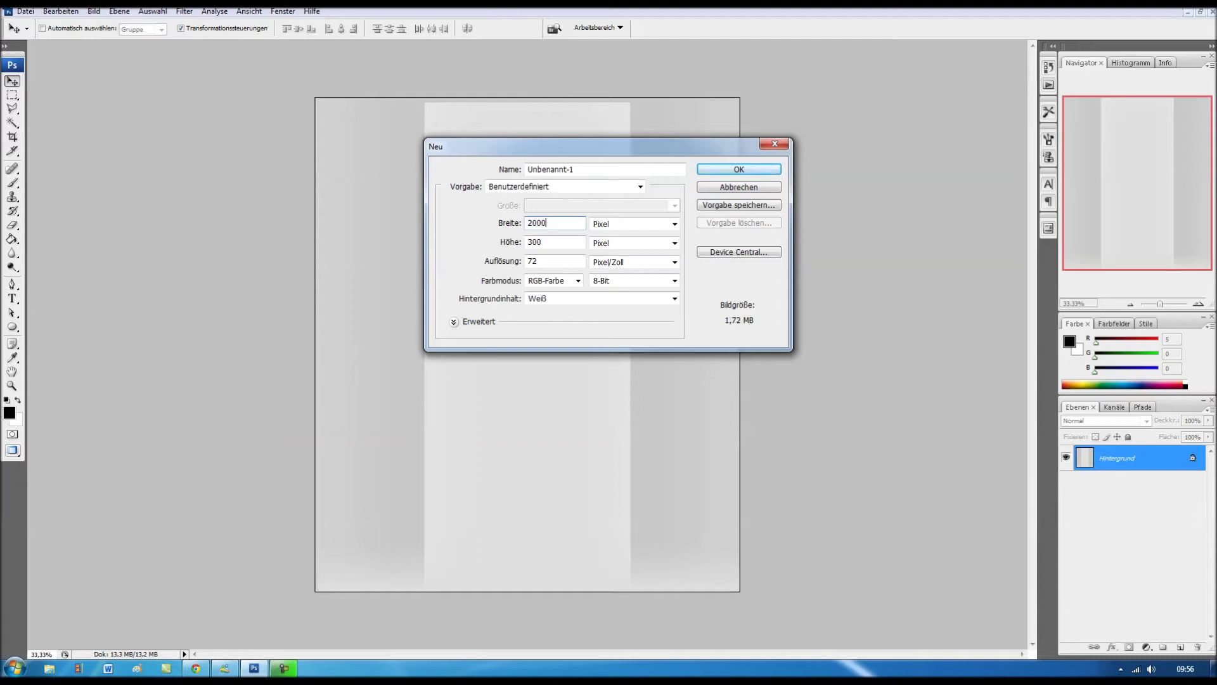
{"action": "key", "text": "Tab"}
{"action": "type", "text": "26"}
{"action": "type", "text": "00"}
{"action": "key", "text": "Return"}
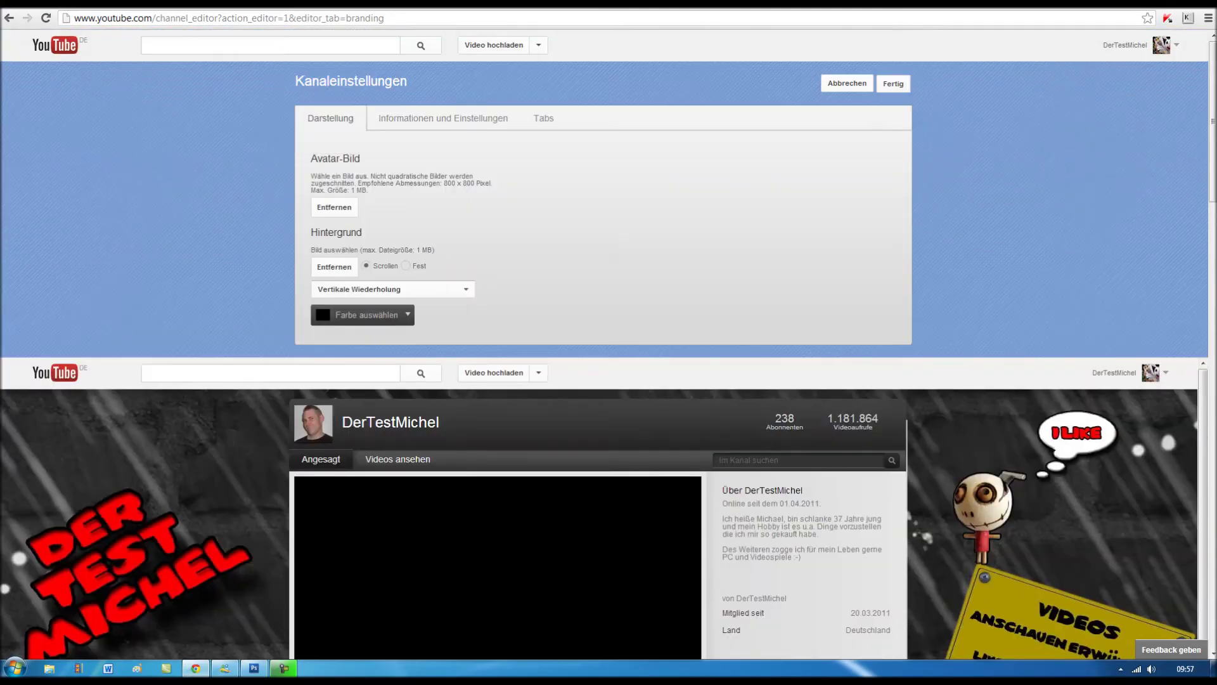
- Go to the live channel page, scroll down, and load ten more uploaded videos
{"action": "left_click", "coordinate": [1166, 45]}
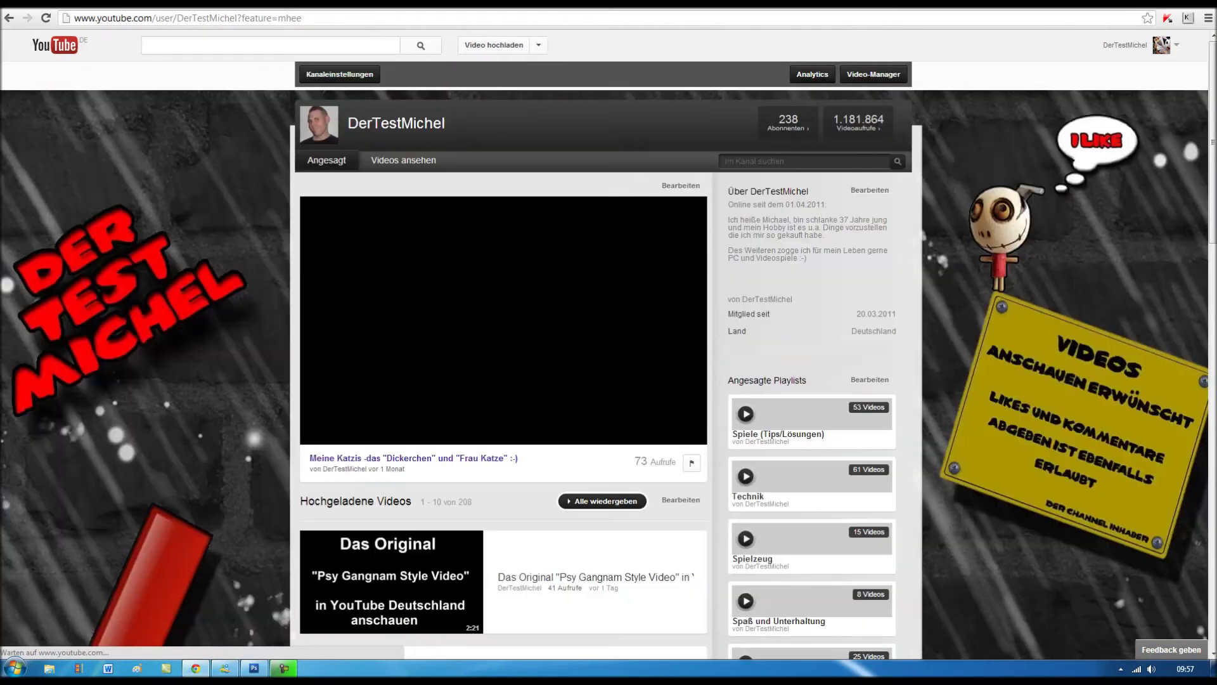
{"action": "scroll", "coordinate": [609, 342], "scroll_direction": "down", "scroll_amount": 8}
{"action": "scroll", "coordinate": [608, 343], "scroll_direction": "down", "scroll_amount": 3}
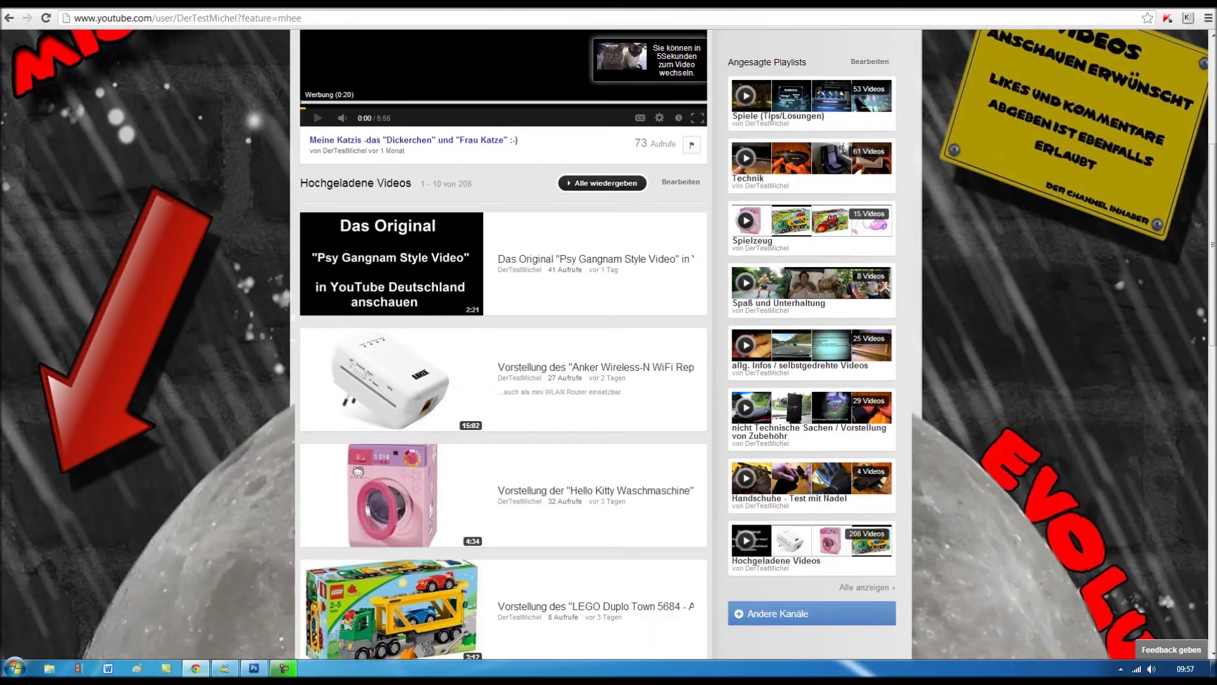
{"action": "scroll", "coordinate": [608, 342], "scroll_direction": "down", "scroll_amount": 3}
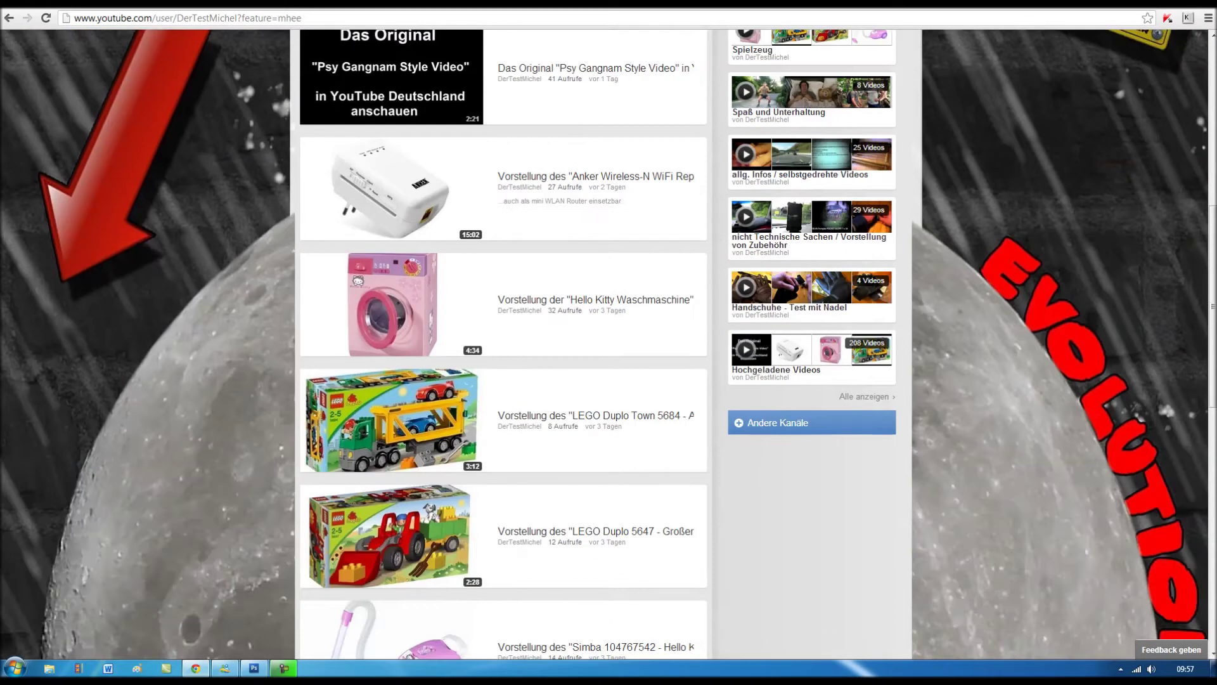
{"action": "scroll", "coordinate": [609, 343], "scroll_direction": "down", "scroll_amount": 4}
{"action": "scroll", "coordinate": [609, 342], "scroll_direction": "down", "scroll_amount": 5}
{"action": "scroll", "coordinate": [608, 343], "scroll_direction": "down", "scroll_amount": 3}
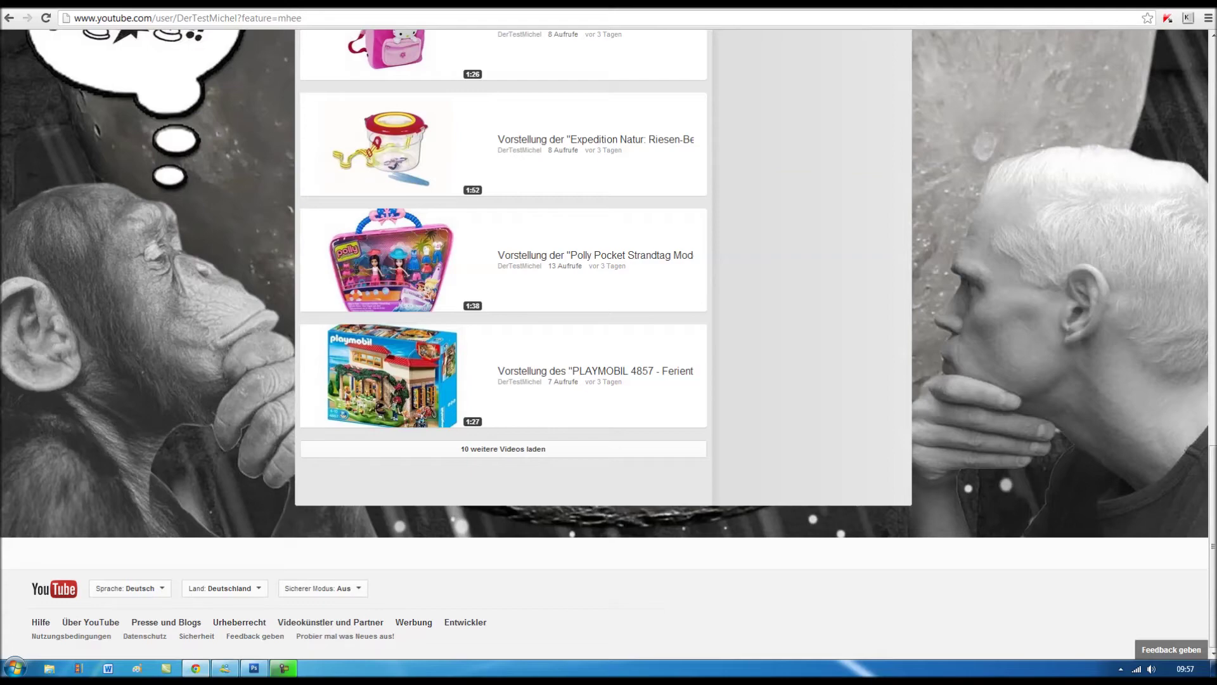
{"action": "left_click", "coordinate": [503, 449]}
{"action": "scroll", "coordinate": [502, 381], "scroll_direction": "down", "scroll_amount": 4}
{"action": "scroll", "coordinate": [503, 380], "scroll_direction": "down", "scroll_amount": 3}
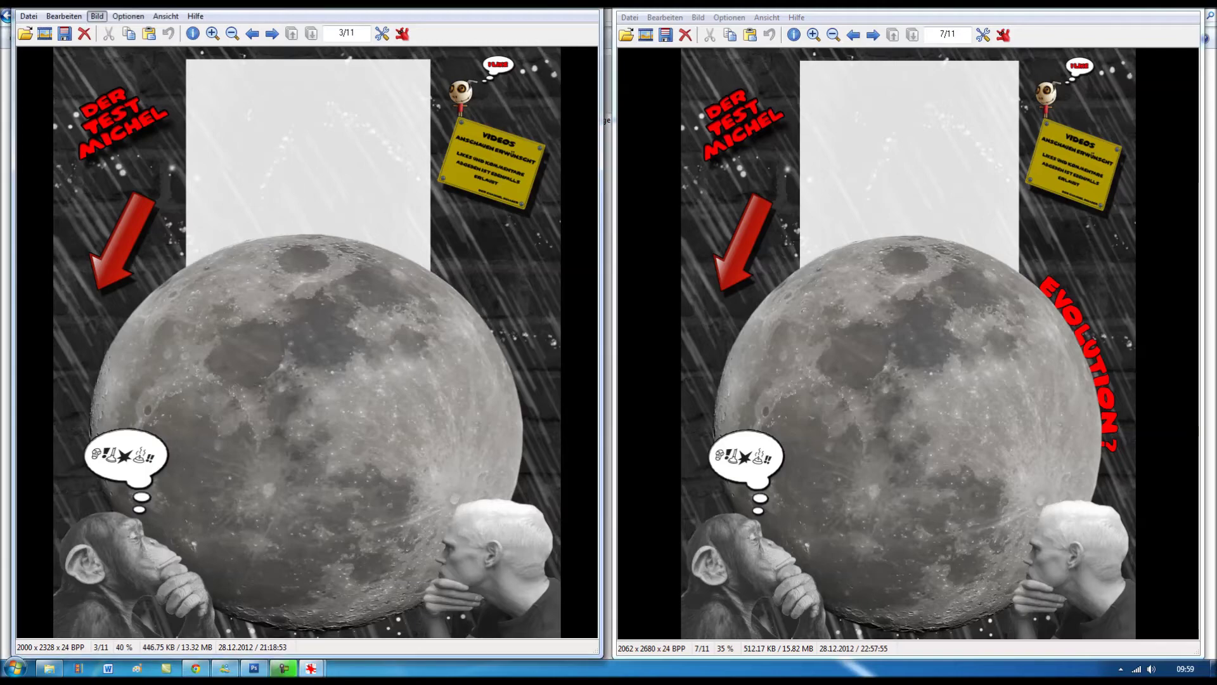
- Read both designs' pixel sizes (2000 × 2328 and 2062 × 2680) in the resize dialog without resizing
{"action": "left_click", "coordinate": [97, 16]}
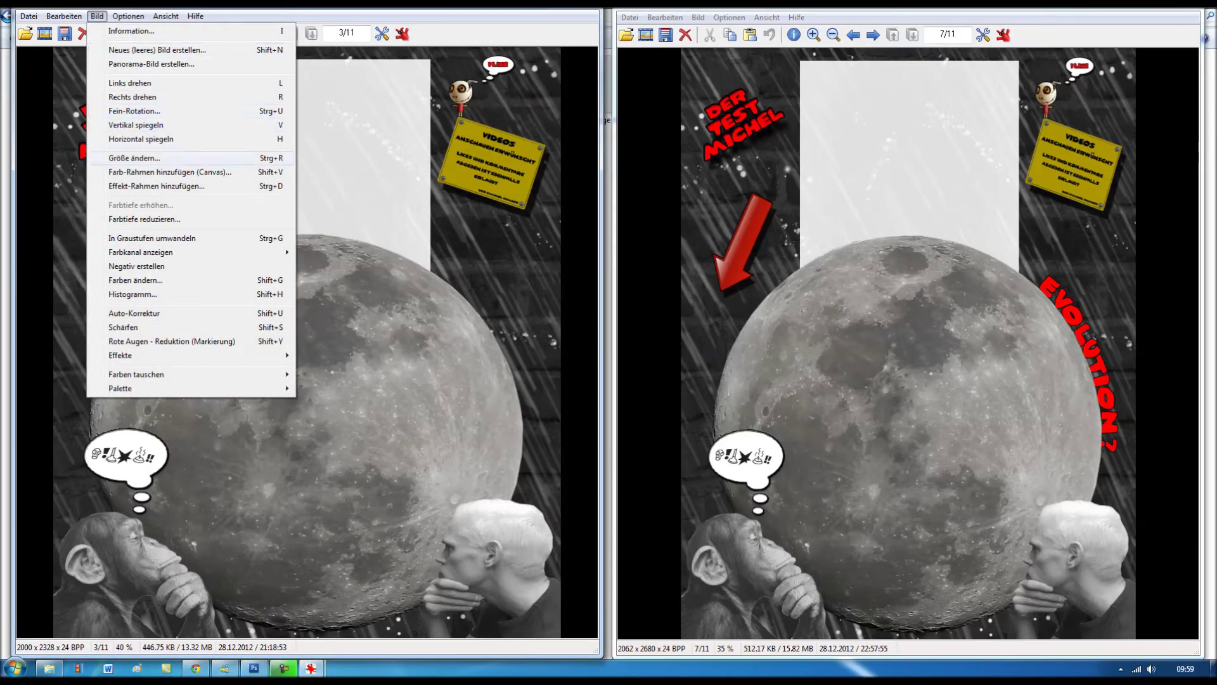
{"action": "left_click", "coordinate": [133, 158]}
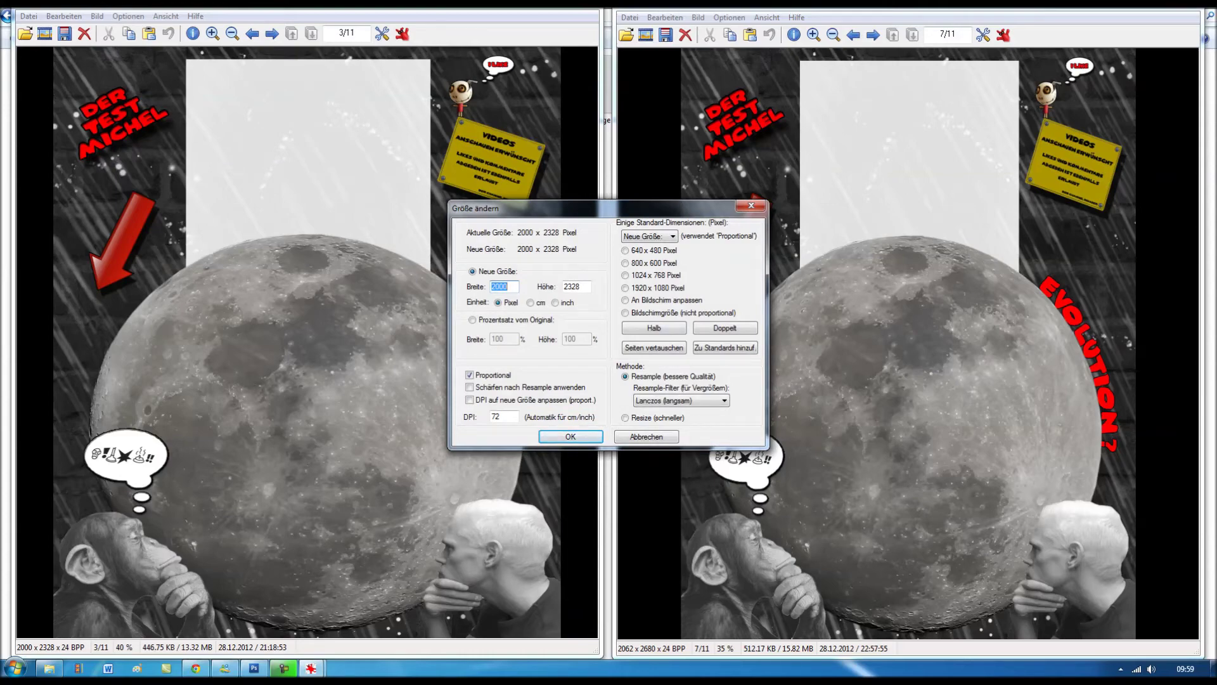
{"action": "left_click", "coordinate": [750, 205]}
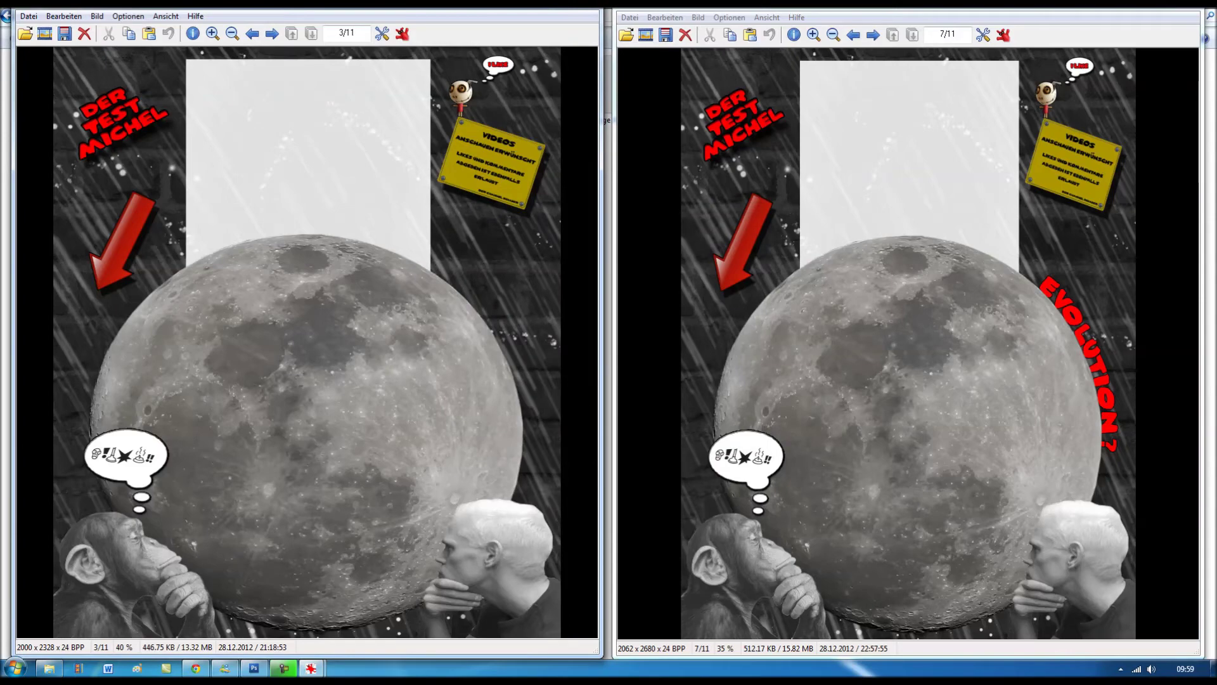
{"action": "left_click", "coordinate": [698, 18]}
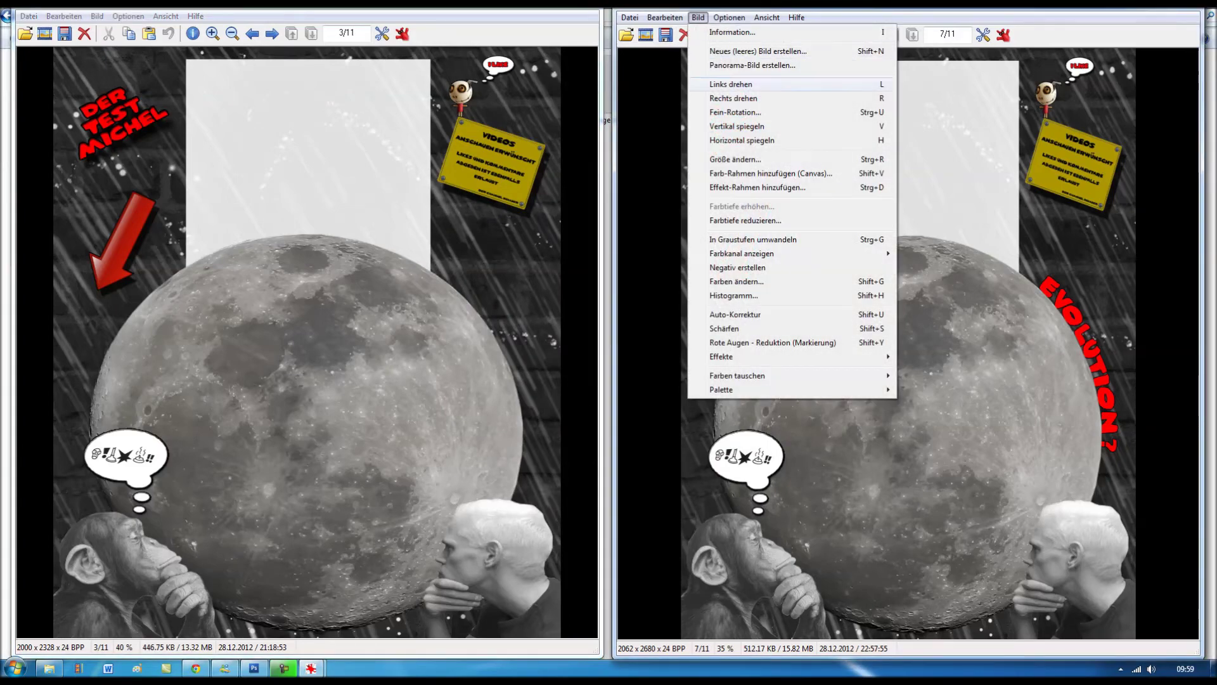
{"action": "left_click", "coordinate": [736, 159]}
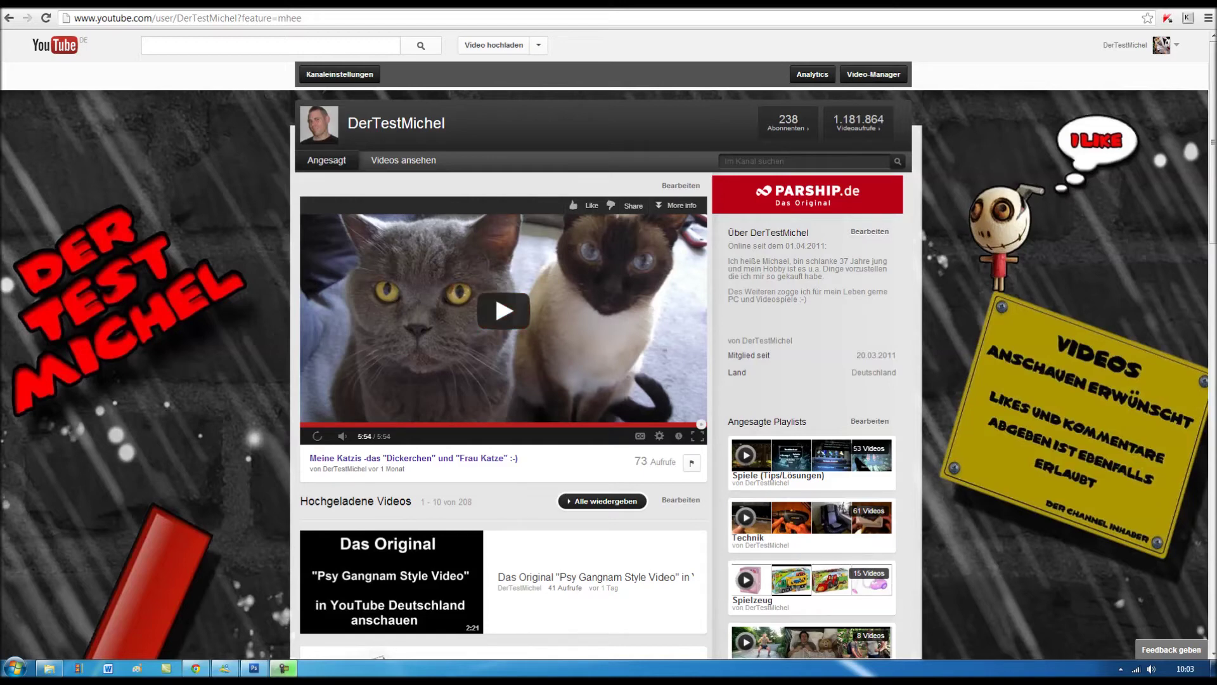
- Open the channel settings editor via Kanaleinstellungen on the channel page
{"action": "left_click", "coordinate": [340, 74]}
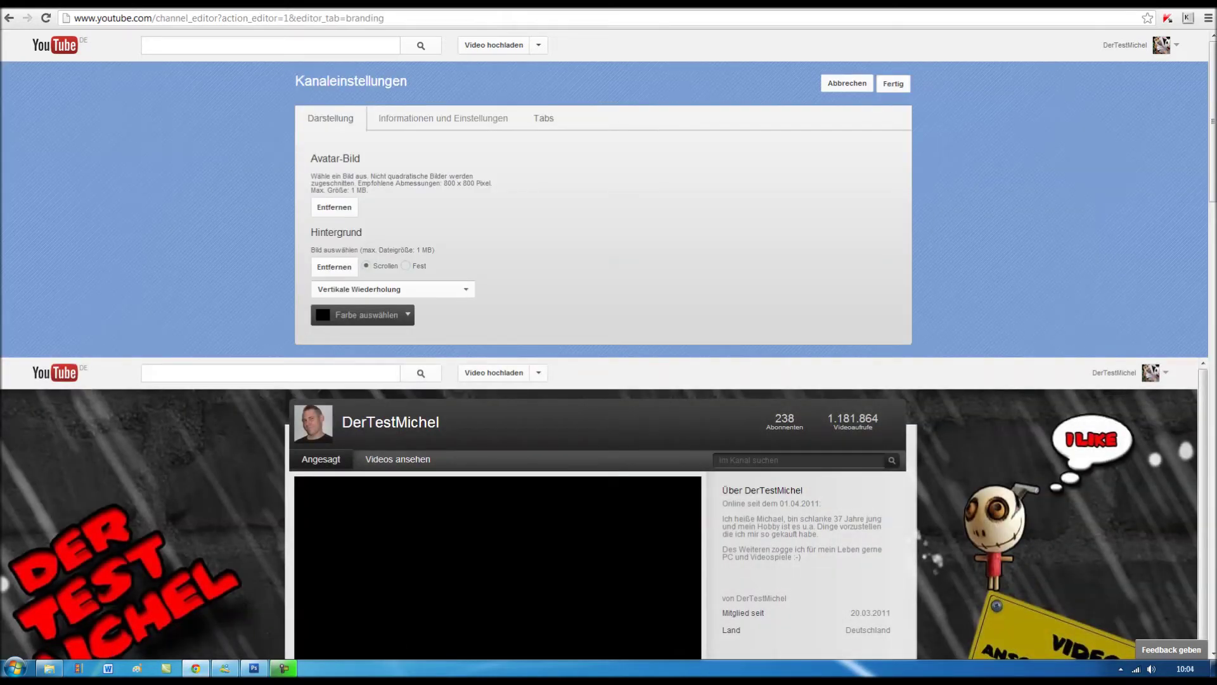
- Return to the Mein Kanal channel page and open the featured video for editing via Bearbeiten
{"action": "left_click", "coordinate": [543, 118]}
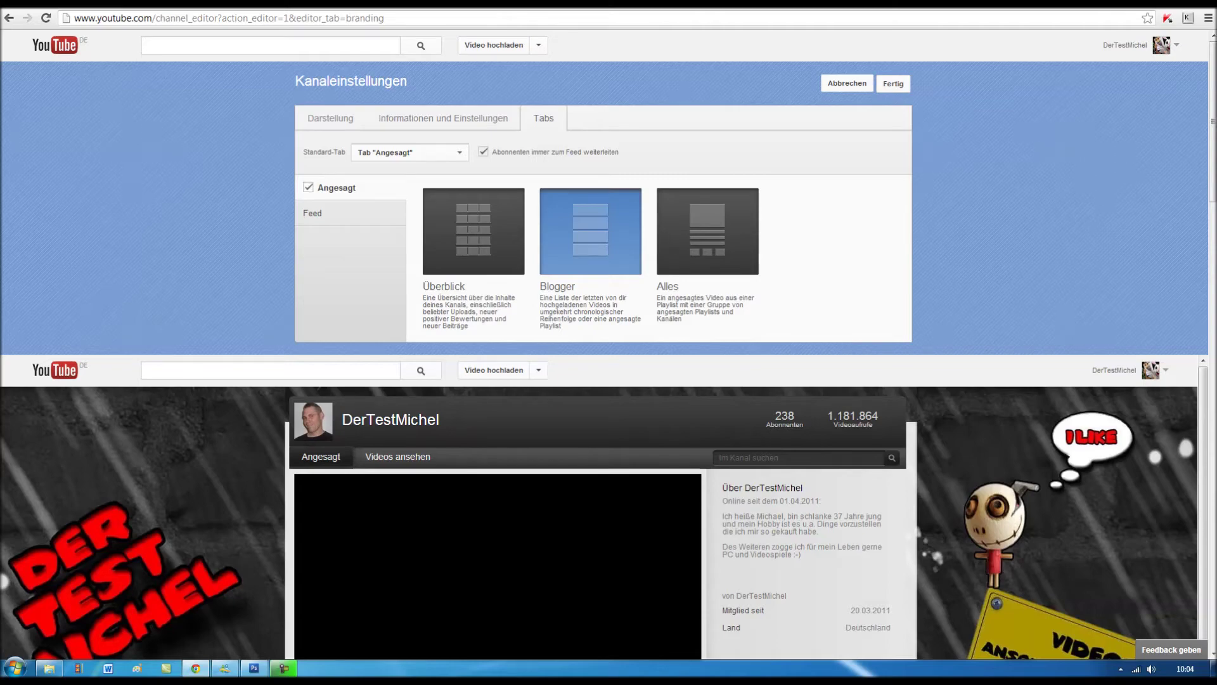
{"action": "left_click", "coordinate": [1163, 45]}
{"action": "left_click", "coordinate": [1110, 73]}
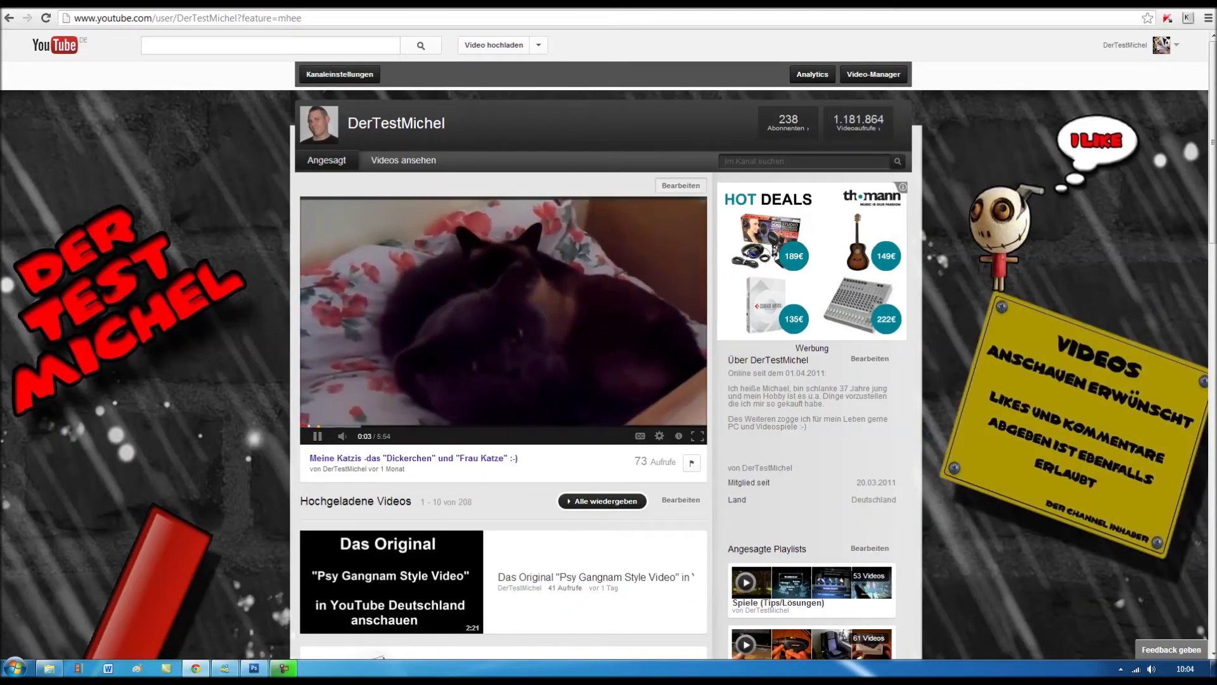
{"action": "left_click", "coordinate": [681, 185]}
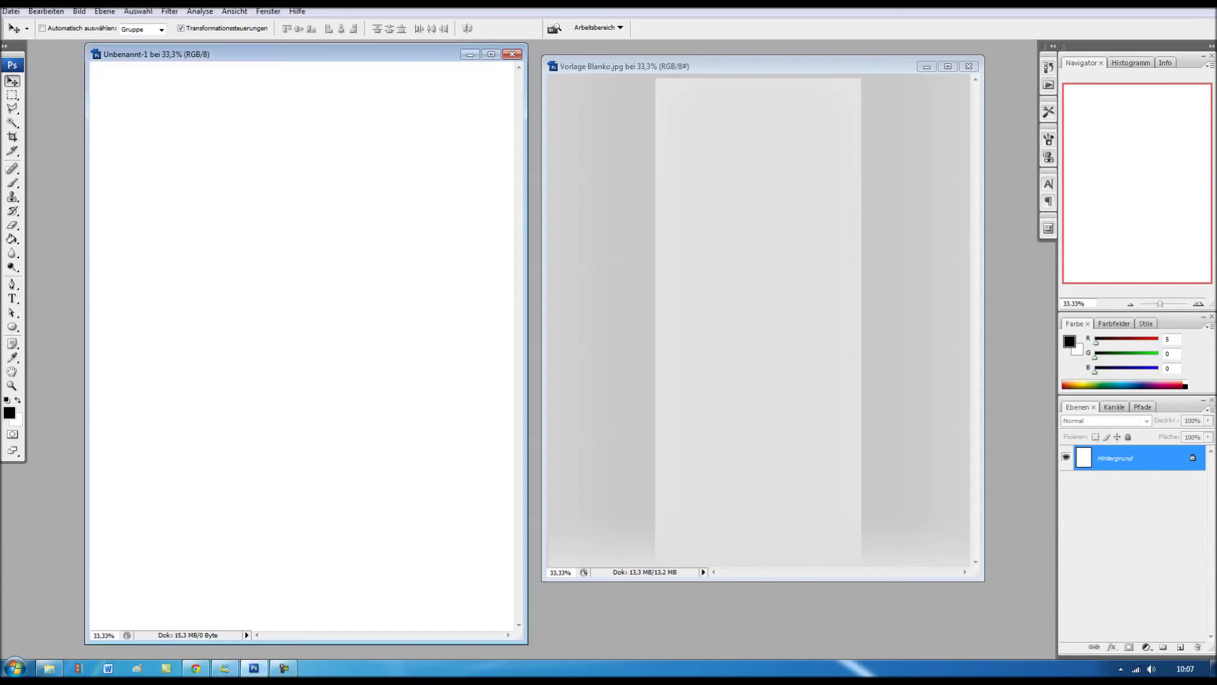
- Copy the Vorlage Blanko template into Unbenannt-1 as Ebene 1, stretched to 116.2% height
{"action": "key", "text": "Return"}
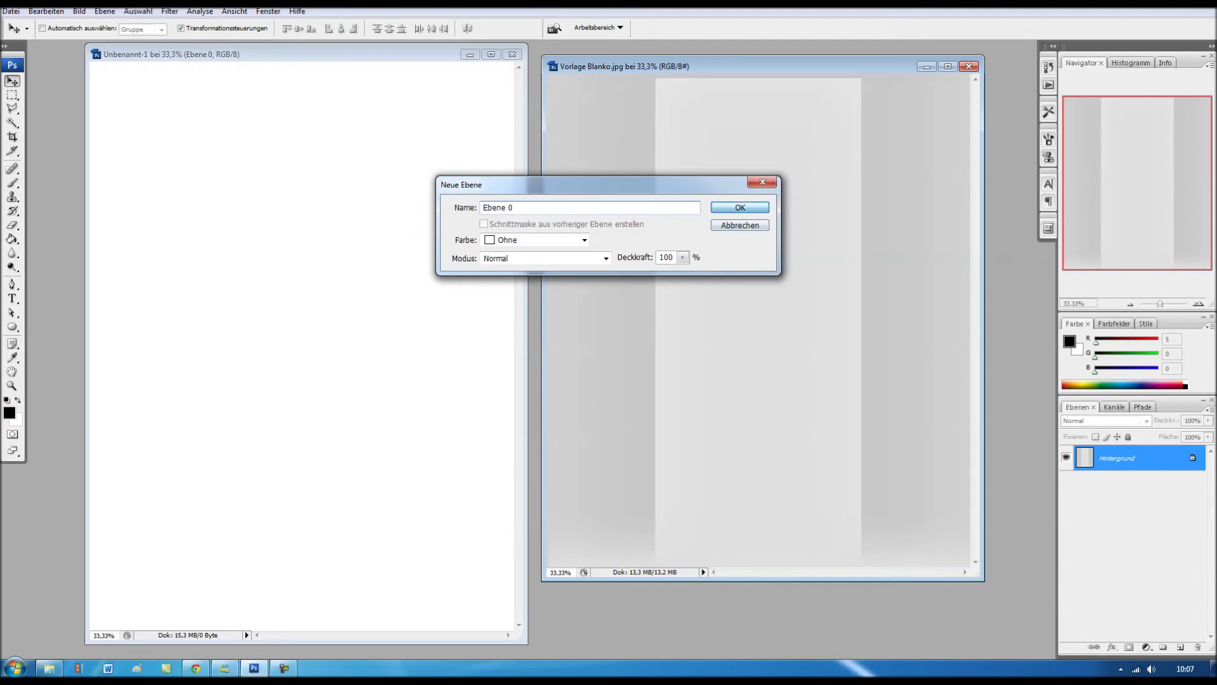
{"action": "key", "text": "Return"}
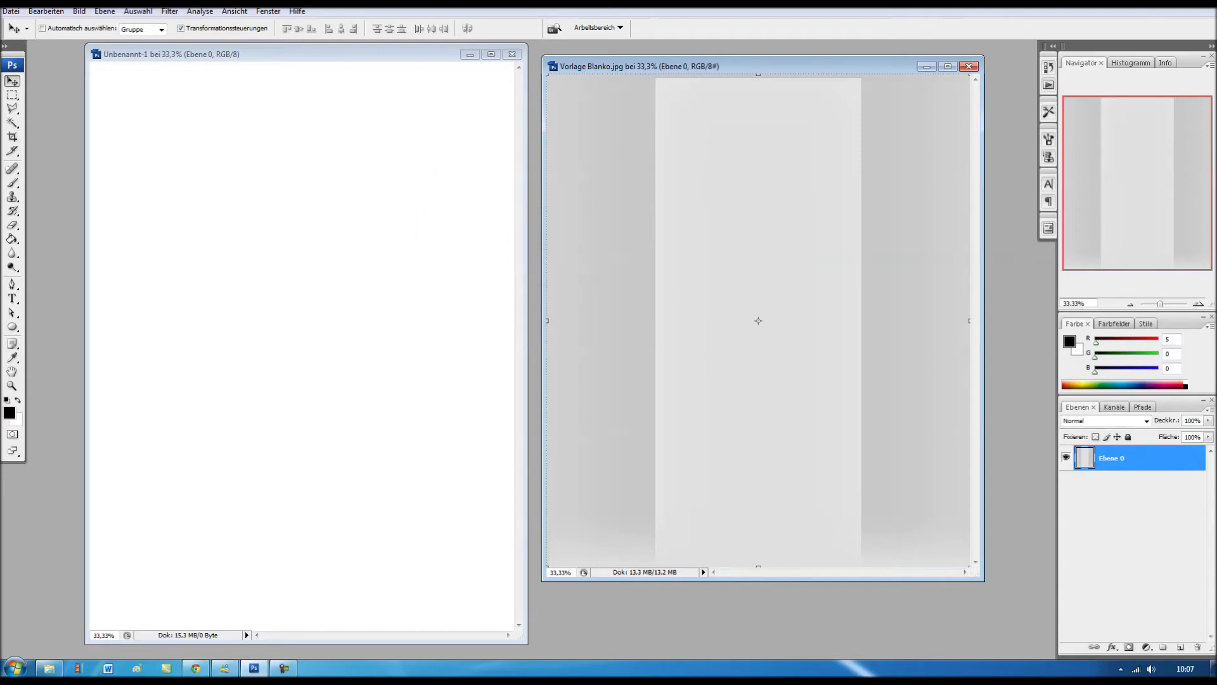
{"action": "left_click_drag", "start_coordinate": [758, 317], "coordinate": [315, 295]}
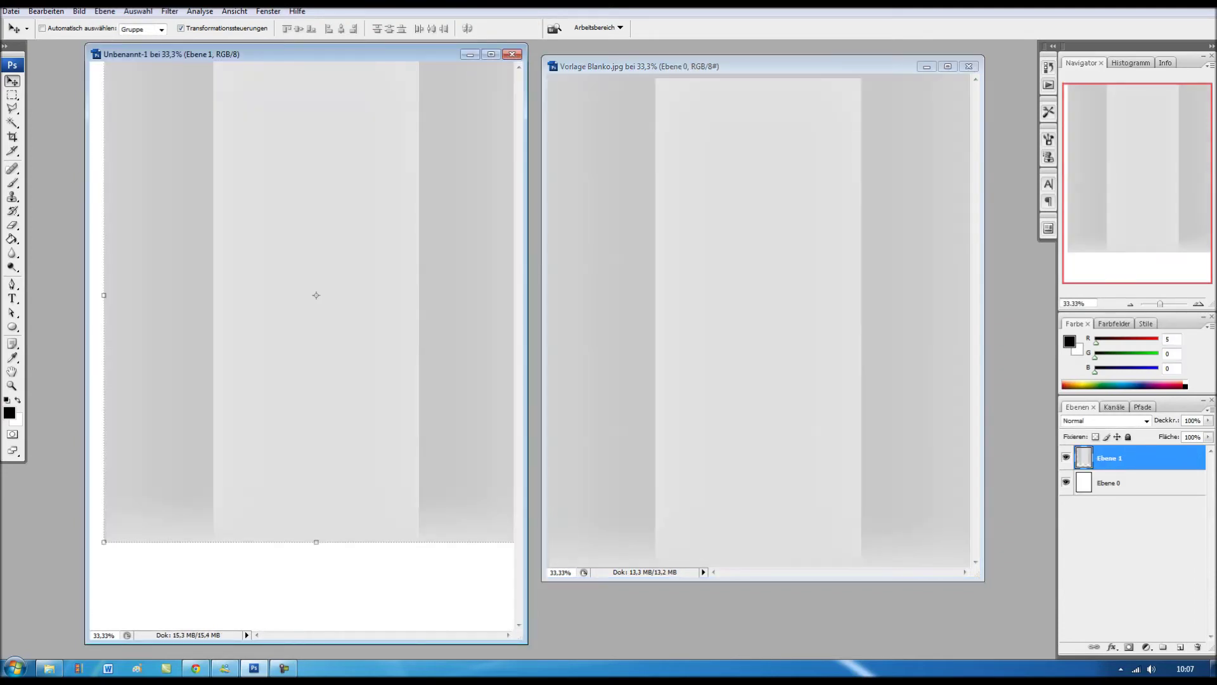
{"action": "left_click", "coordinate": [492, 54]}
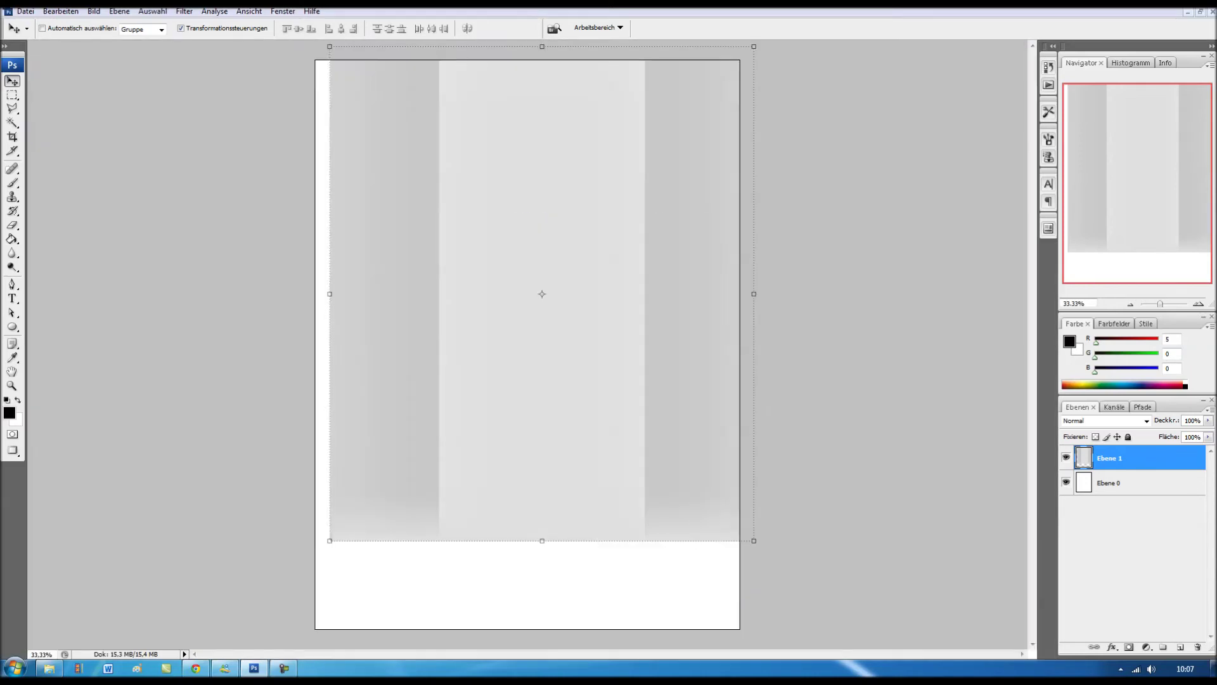
{"action": "left_click_drag", "start_coordinate": [571, 317], "coordinate": [557, 325]}
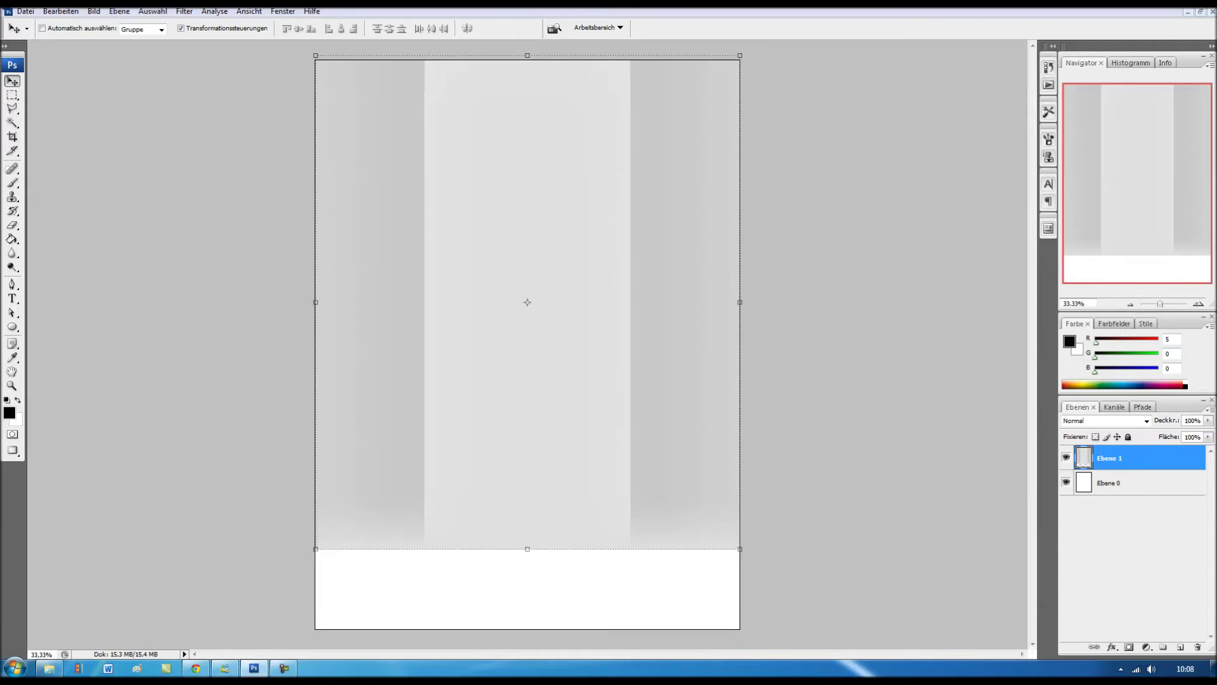
{"action": "left_click_drag", "start_coordinate": [527, 549], "coordinate": [527, 628]}
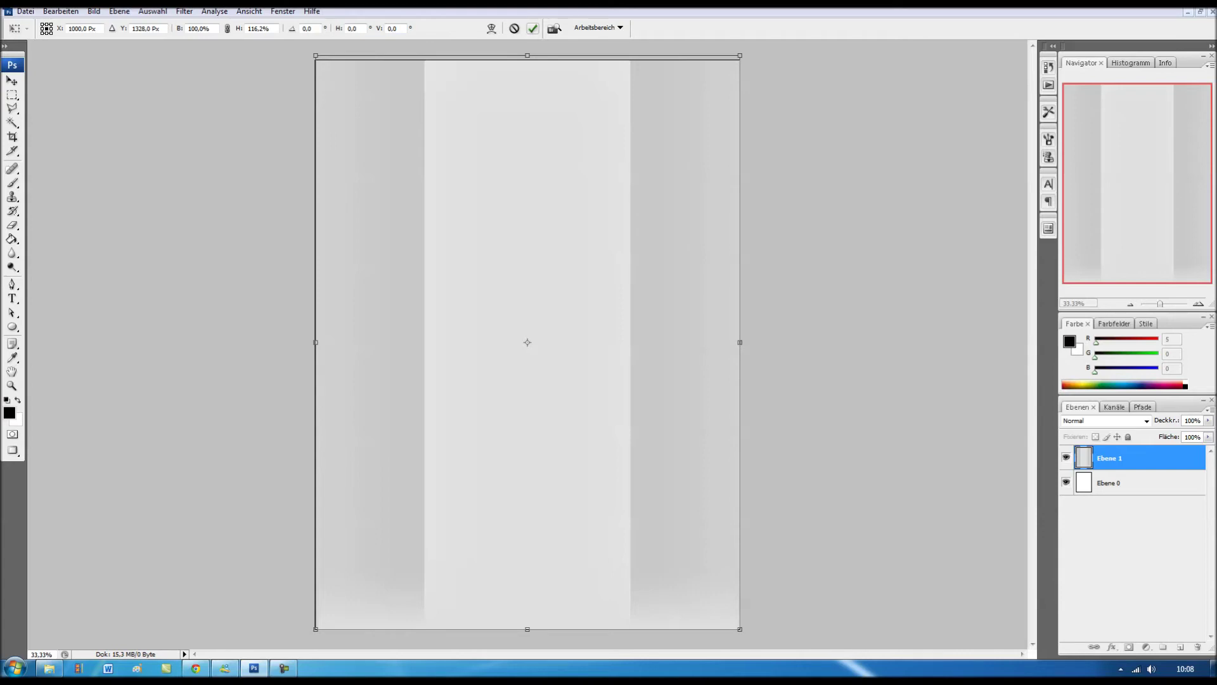
{"action": "left_click", "coordinate": [533, 29]}
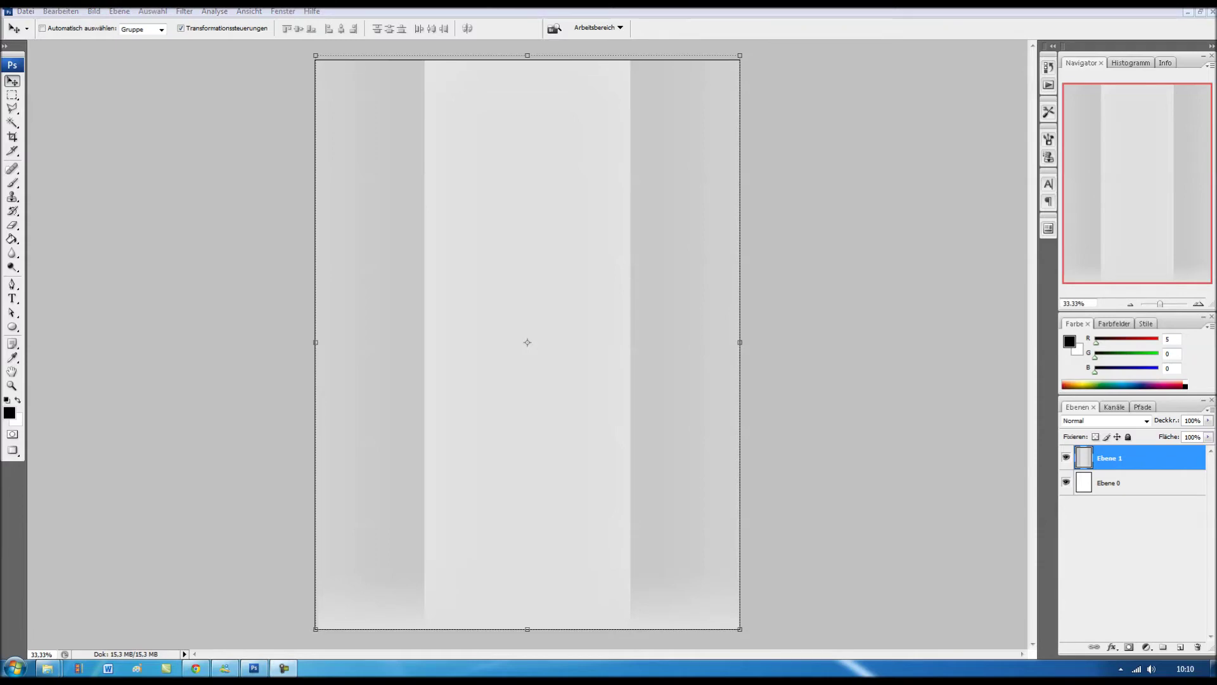
- Open the YouTube Channel PSD file from the Vorlagen folder
{"action": "key", "text": "alt+d"}
{"action": "key", "text": "Down"}
{"action": "key", "text": "Down"}
{"action": "key", "text": "Return"}
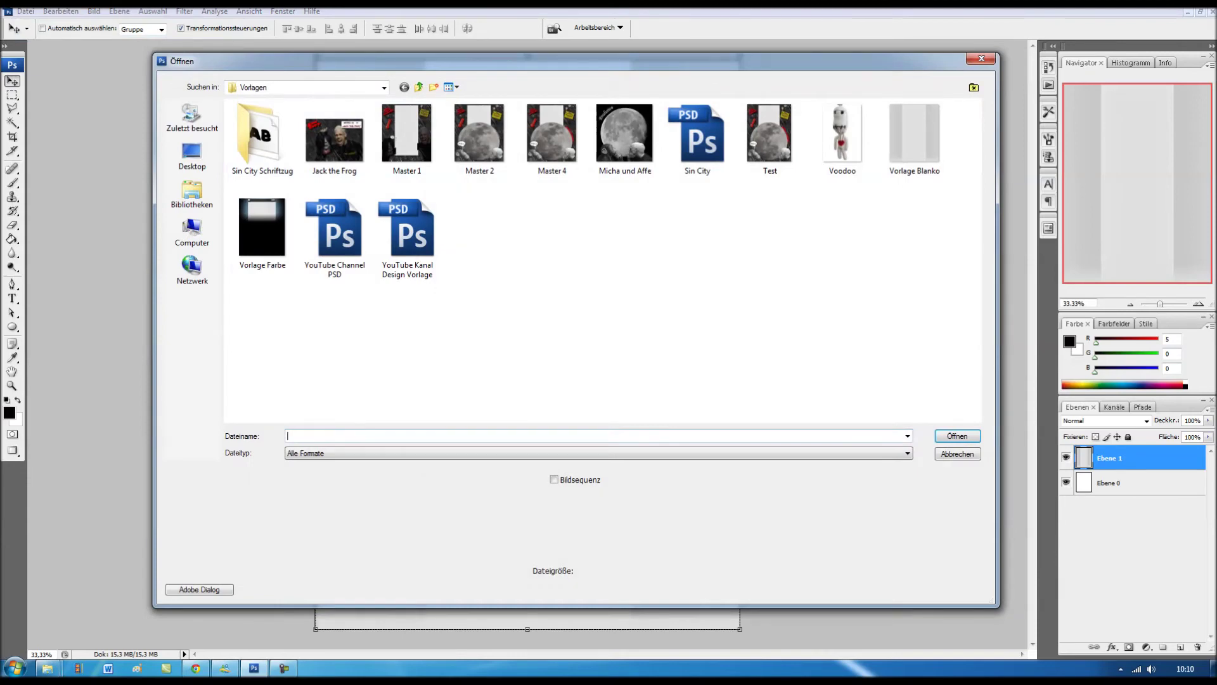
{"action": "left_click", "coordinate": [335, 238]}
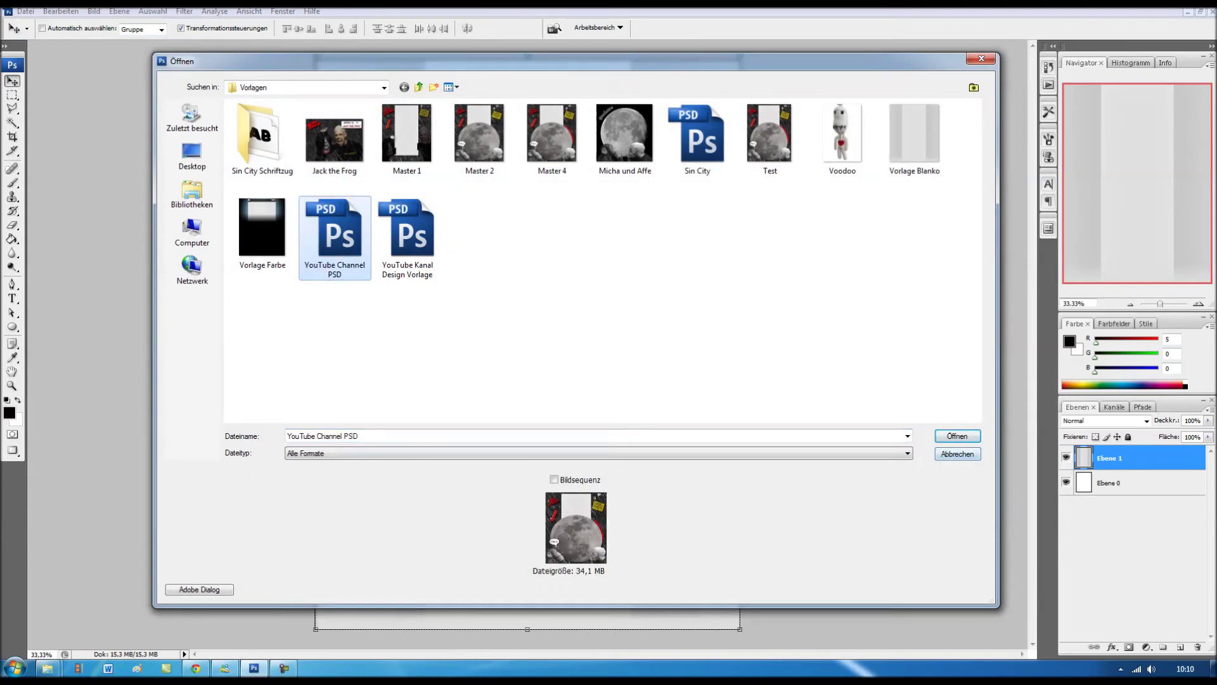
{"action": "key", "text": "Return"}
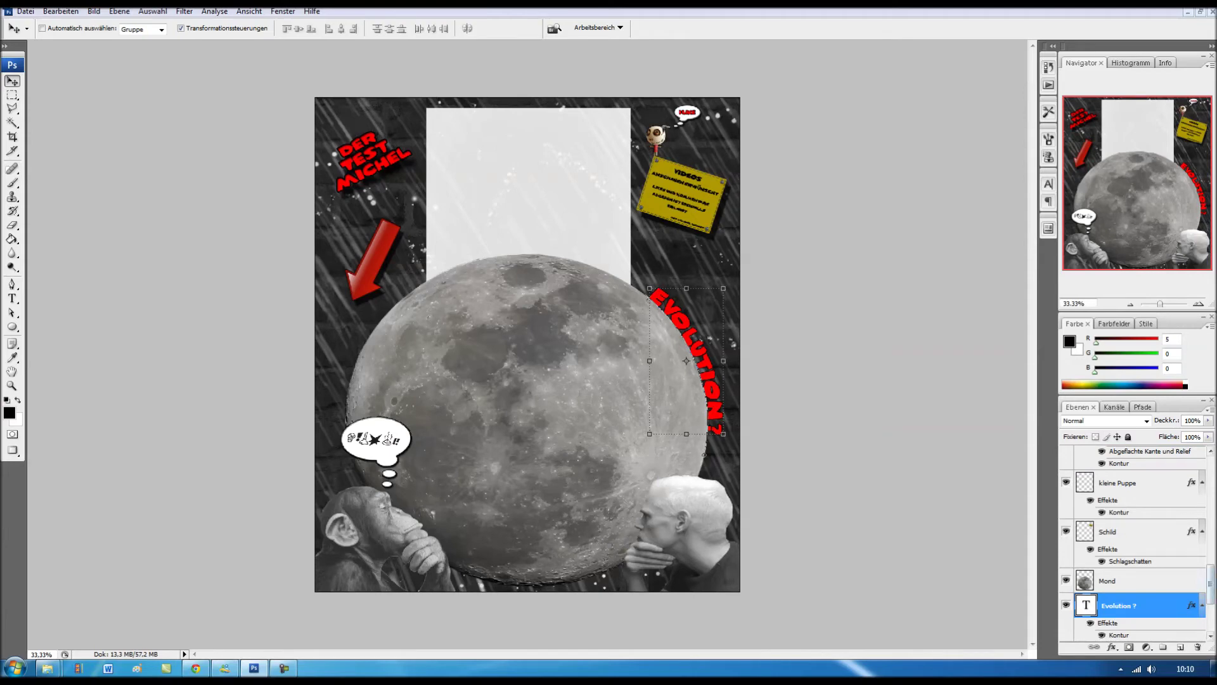
- Select the Mond layer and move the moon up over the red Evolution ? lettering
{"action": "scroll", "coordinate": [1135, 546], "scroll_direction": "up", "scroll_amount": 3}
{"action": "scroll", "coordinate": [1135, 545], "scroll_direction": "up", "scroll_amount": 3}
{"action": "scroll", "coordinate": [1135, 545], "scroll_direction": "up", "scroll_amount": 3}
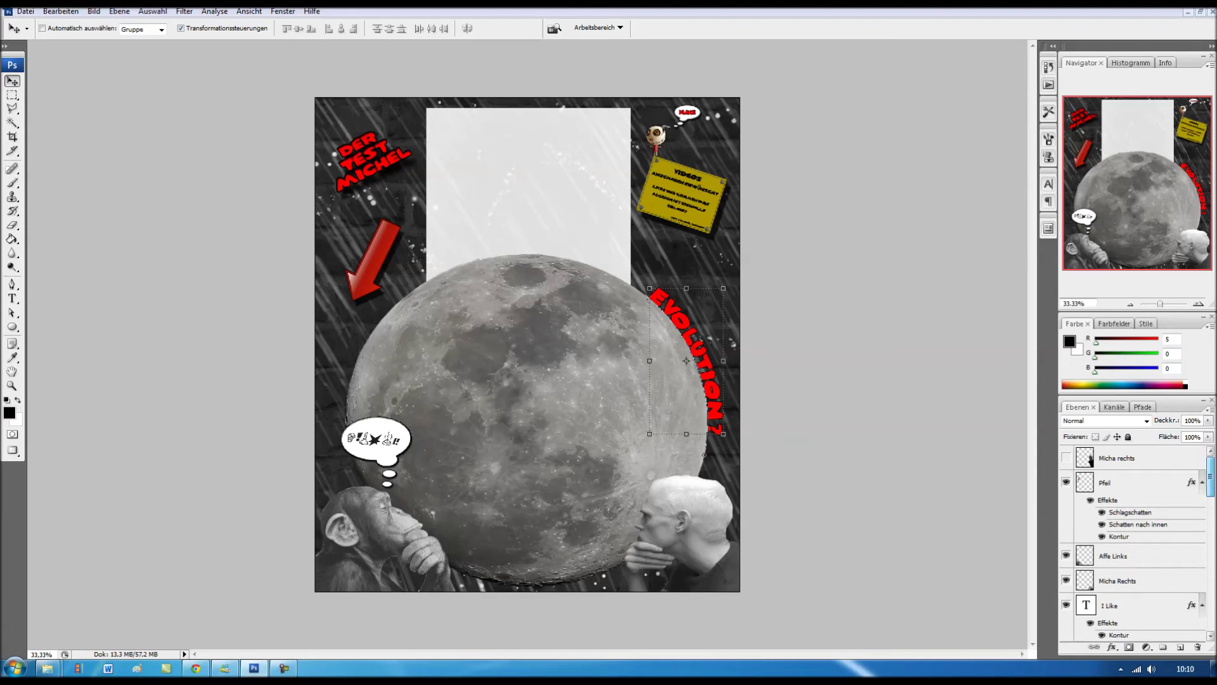
{"action": "scroll", "coordinate": [1135, 545], "scroll_direction": "down", "scroll_amount": 3}
{"action": "scroll", "coordinate": [1135, 545], "scroll_direction": "down", "scroll_amount": 3}
{"action": "scroll", "coordinate": [1135, 545], "scroll_direction": "down", "scroll_amount": 3}
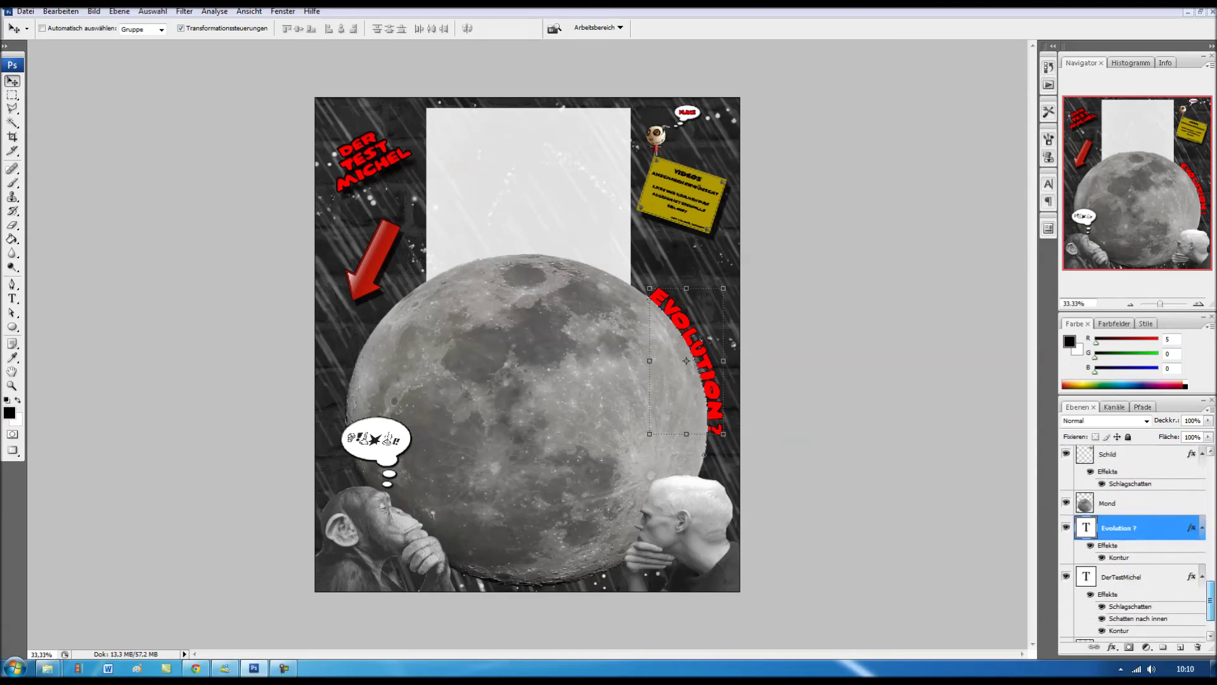
{"action": "scroll", "coordinate": [1135, 546], "scroll_direction": "down", "scroll_amount": 3}
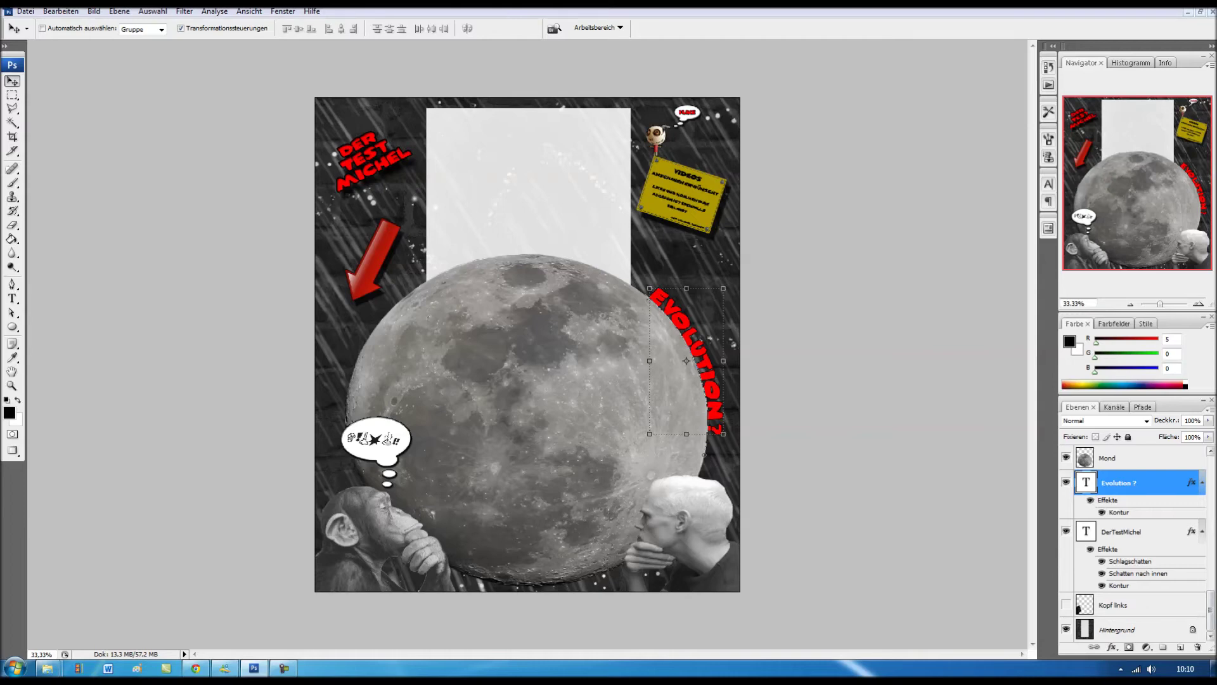
{"action": "key", "text": "alt+bracketright"}
{"action": "left_click_drag", "start_coordinate": [526, 419], "coordinate": [526, 423]}
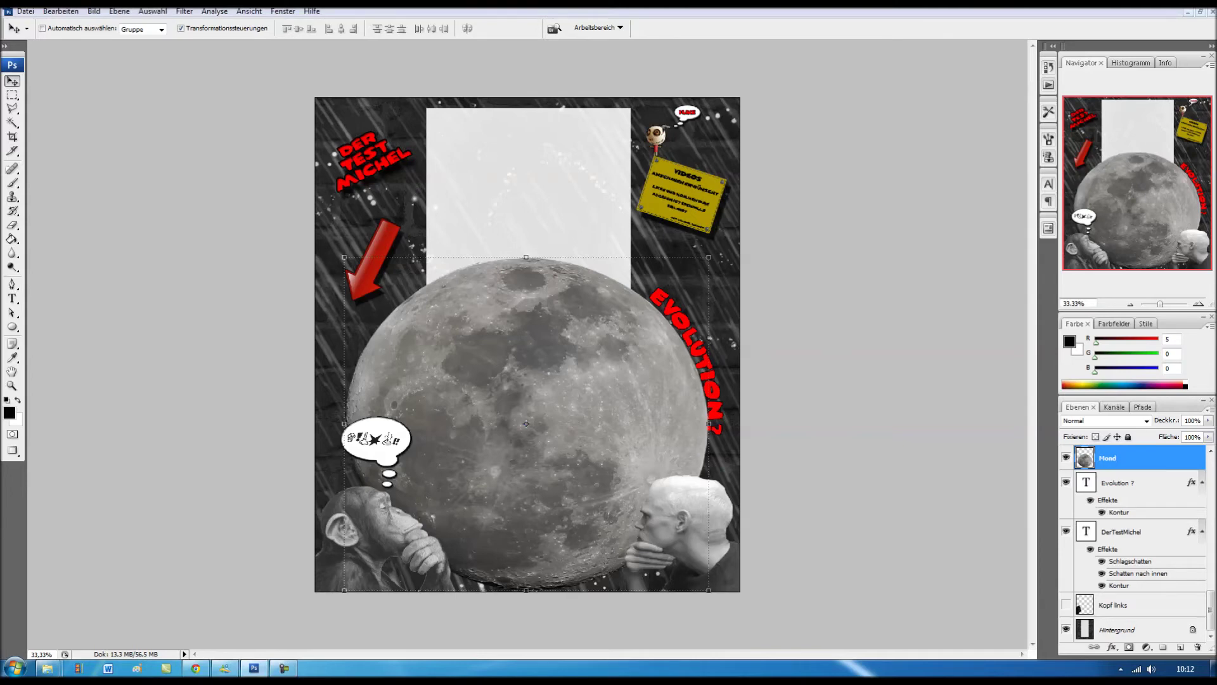
{"action": "mouse_move", "coordinate": [526, 423]}
{"action": "left_mouse_down"}
{"action": "mouse_move", "coordinate": [483, 412]}
{"action": "mouse_move", "coordinate": [500, 217]}
{"action": "mouse_move", "coordinate": [505, 381]}
{"action": "mouse_move", "coordinate": [519, 273]}
{"action": "mouse_move", "coordinate": [604, 285]}
{"action": "mouse_move", "coordinate": [534, 383]}
{"action": "mouse_move", "coordinate": [516, 258]}
{"action": "mouse_move", "coordinate": [531, 432]}
{"action": "mouse_move", "coordinate": [532, 399]}
{"action": "left_mouse_up"}
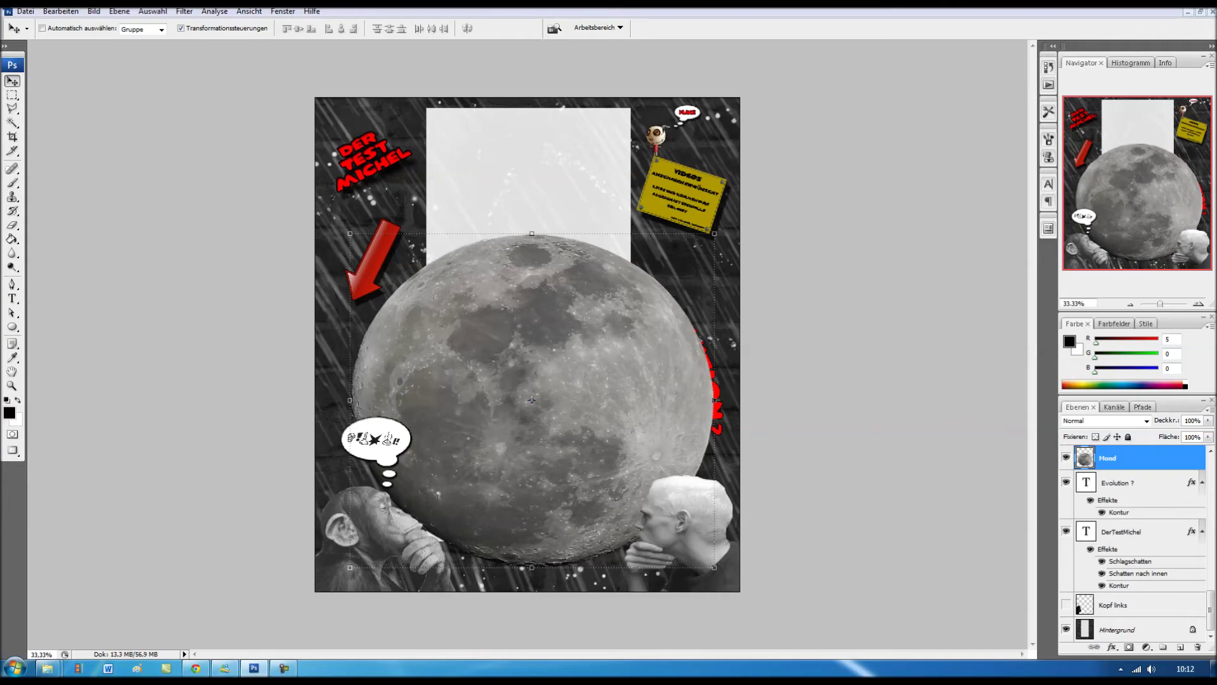
{"action": "left_click", "coordinate": [26, 11]}
- Open the Voodoo doll image and unlock its background as layer Ebene 0
{"action": "left_click", "coordinate": [32, 35]}
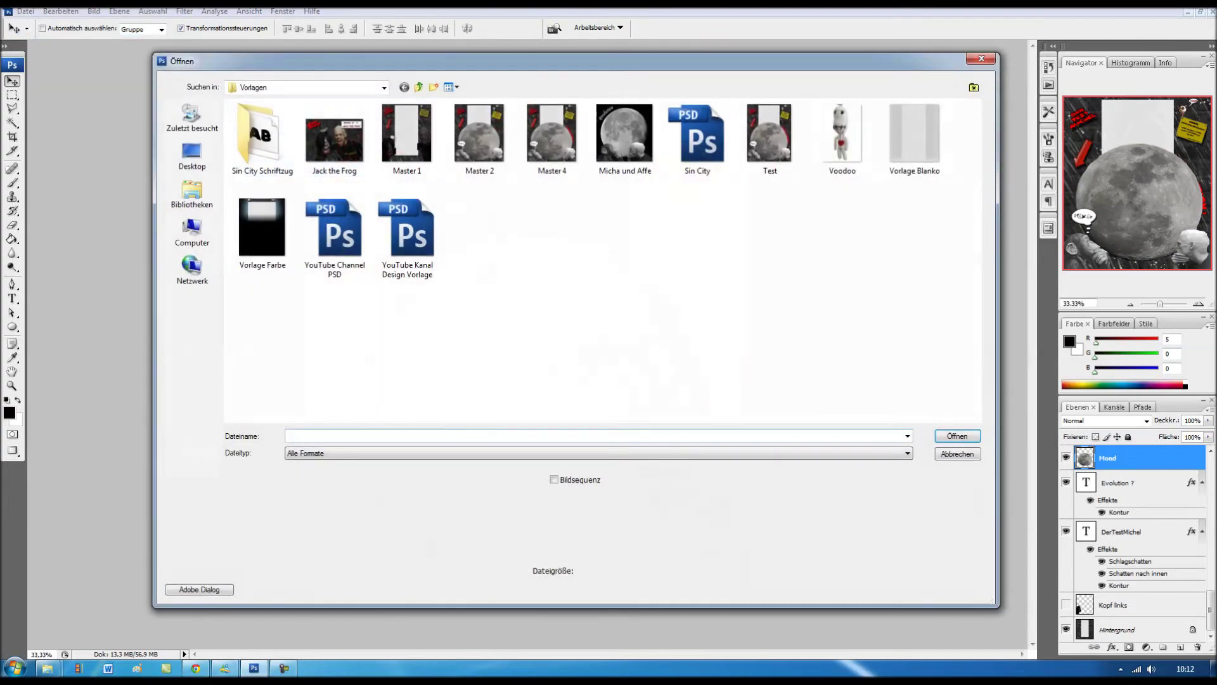
{"action": "left_click", "coordinate": [843, 133]}
{"action": "left_click", "coordinate": [958, 435]}
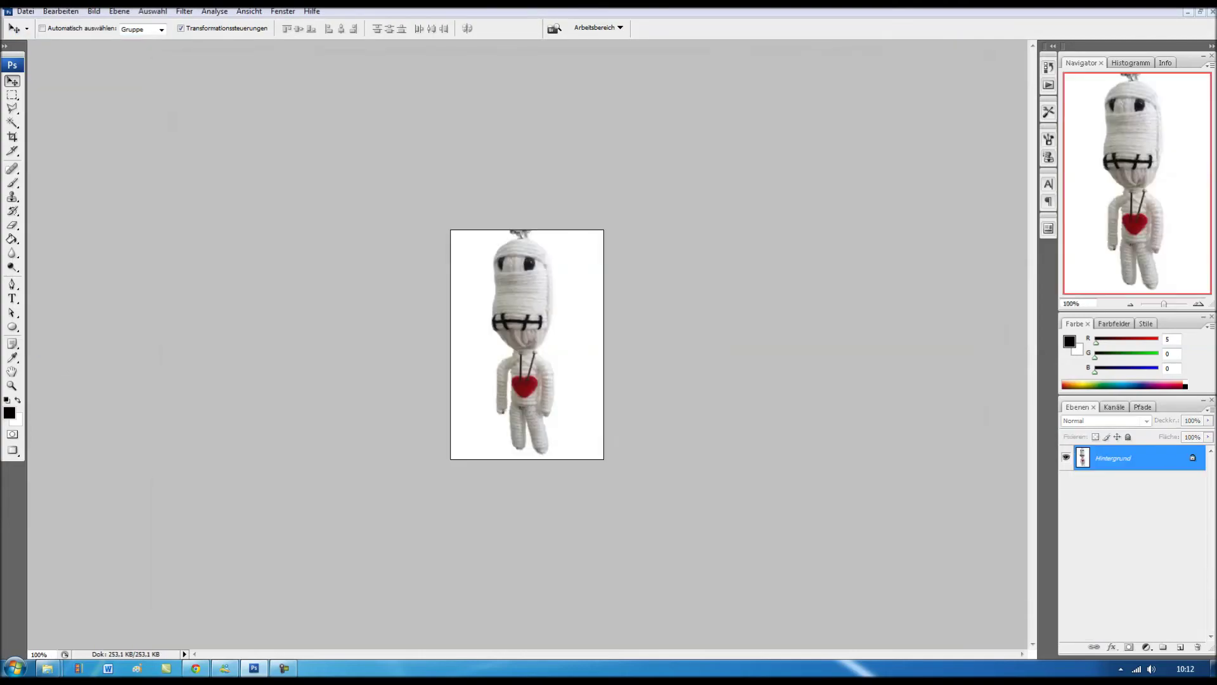
{"action": "double_click", "coordinate": [1116, 458]}
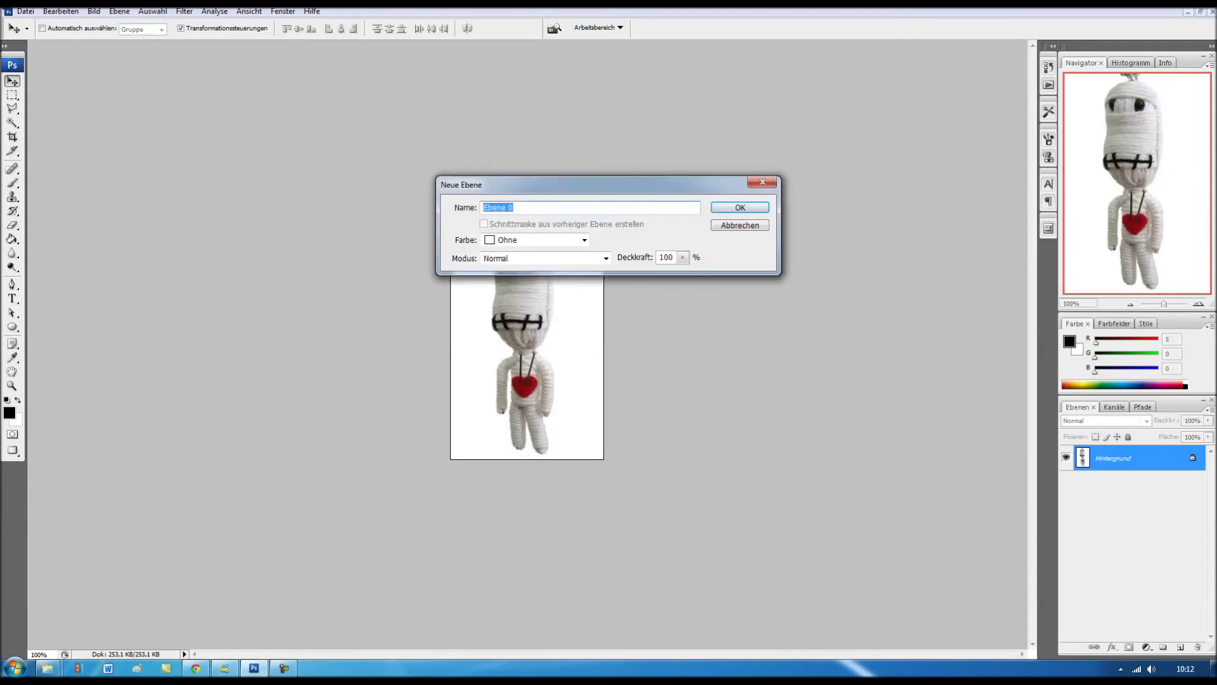
{"action": "key", "text": "Return"}
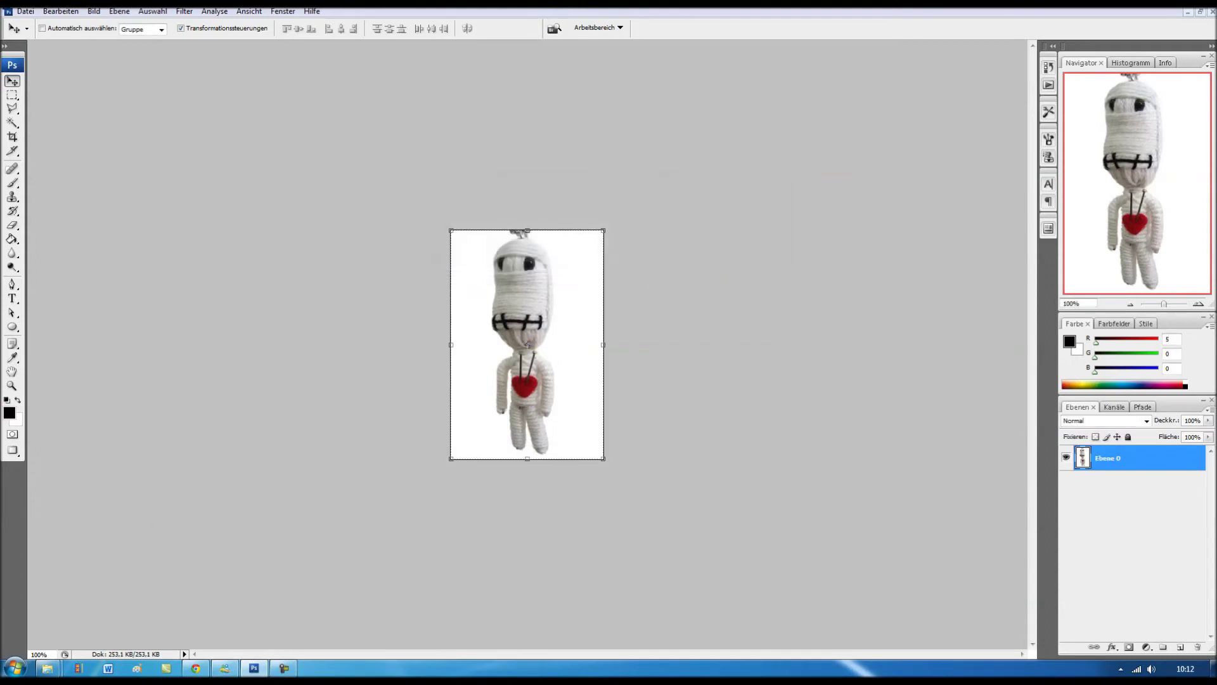
{"action": "scroll", "coordinate": [526, 344], "scroll_direction": "up", "scroll_amount": 2}
{"action": "scroll", "coordinate": [526, 344], "scroll_direction": "up", "scroll_amount": 3}
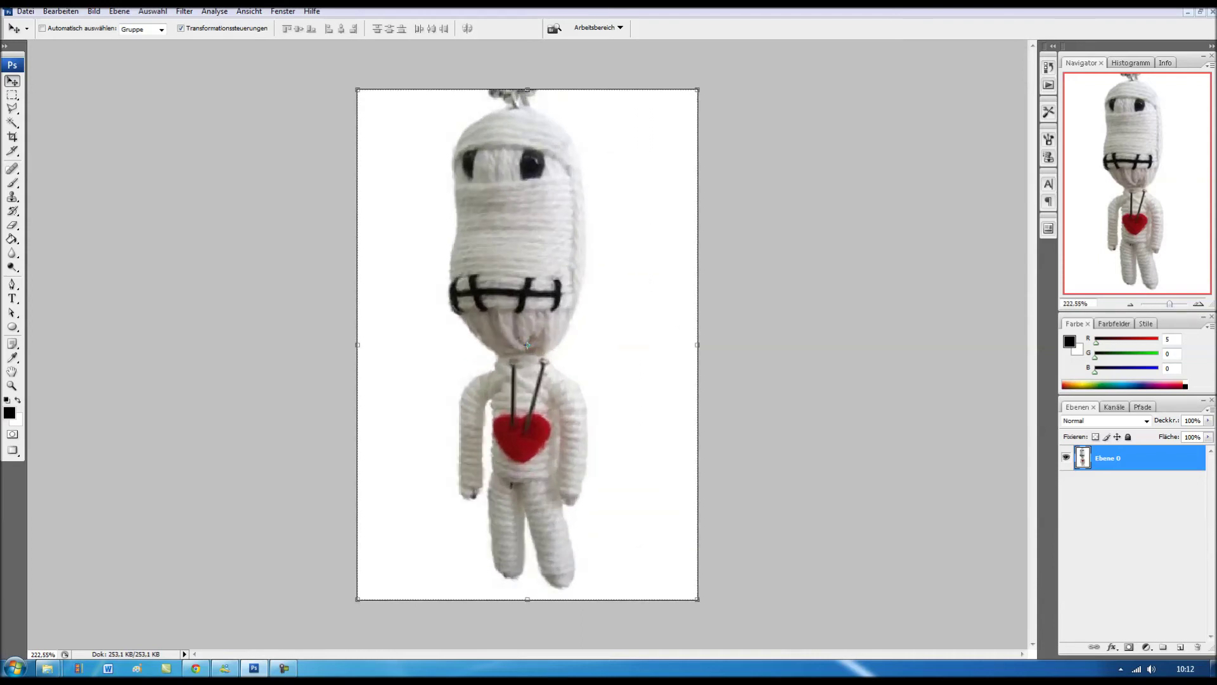
- Trace a Polygonal Lasso selection around the voodoo doll's outline
{"action": "left_click", "coordinate": [12, 109]}
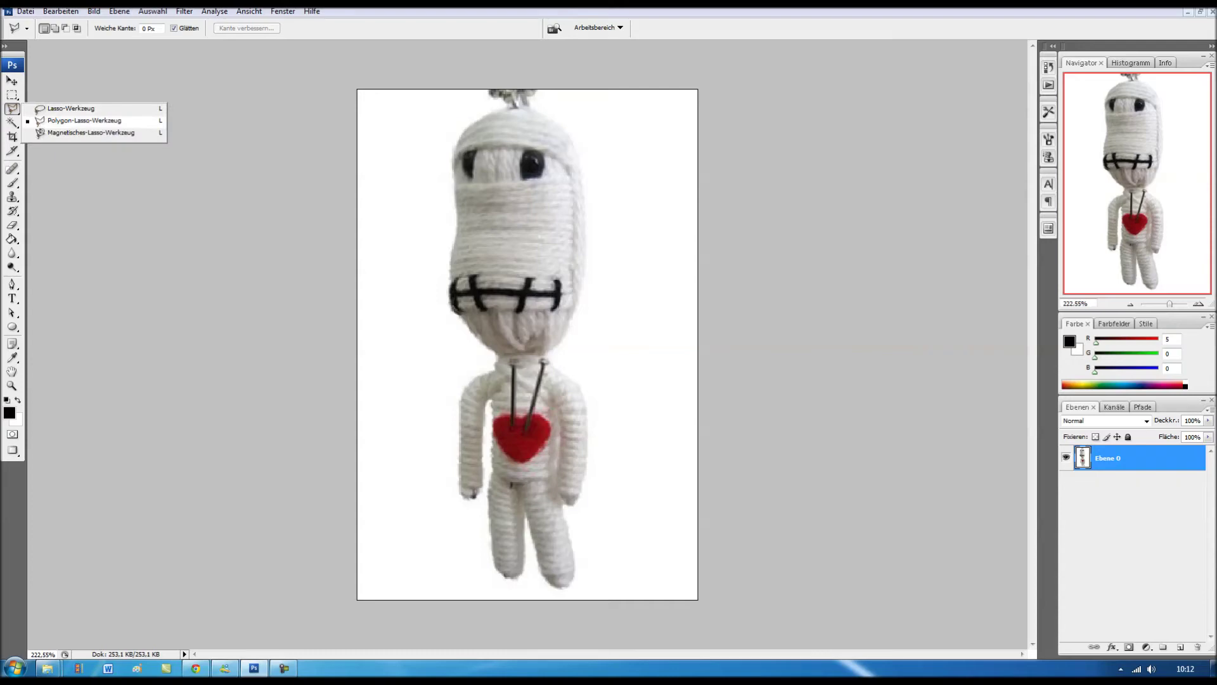
{"action": "left_click", "coordinate": [70, 120]}
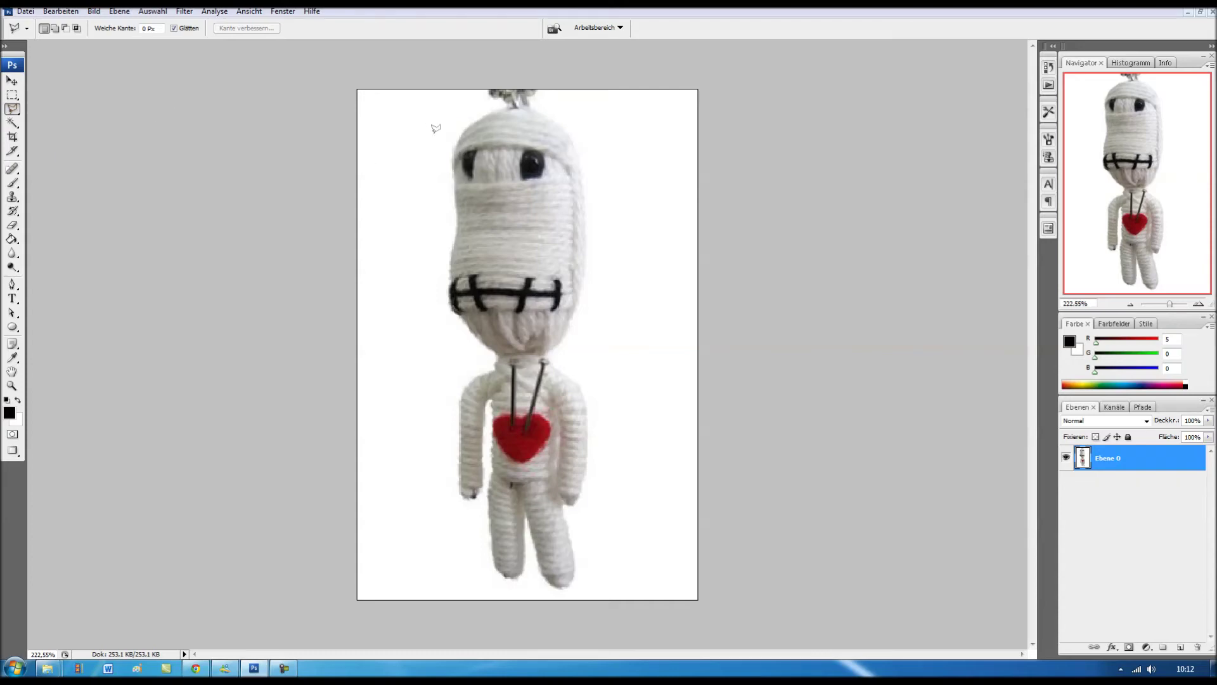
{"action": "left_click", "coordinate": [441, 149]}
{"action": "left_click", "coordinate": [428, 277]}
{"action": "left_click", "coordinate": [454, 351]}
{"action": "left_click", "coordinate": [439, 409]}
{"action": "left_click", "coordinate": [452, 505]}
{"action": "left_click", "coordinate": [484, 536]}
{"action": "left_click", "coordinate": [478, 580]}
{"action": "left_click", "coordinate": [518, 596]}
{"action": "left_click", "coordinate": [592, 593]}
{"action": "left_click", "coordinate": [611, 543]}
{"action": "left_click", "coordinate": [614, 466]}
{"action": "left_click", "coordinate": [604, 350]}
{"action": "left_click", "coordinate": [628, 198]}
{"action": "left_click", "coordinate": [592, 103]}
{"action": "left_click", "coordinate": [518, 105]}
{"action": "left_click", "coordinate": [456, 113]}
{"action": "left_click", "coordinate": [445, 145]}
- Feather the selection 1 px, invert it, and delete the white background
{"action": "right_click", "coordinate": [444, 147]}
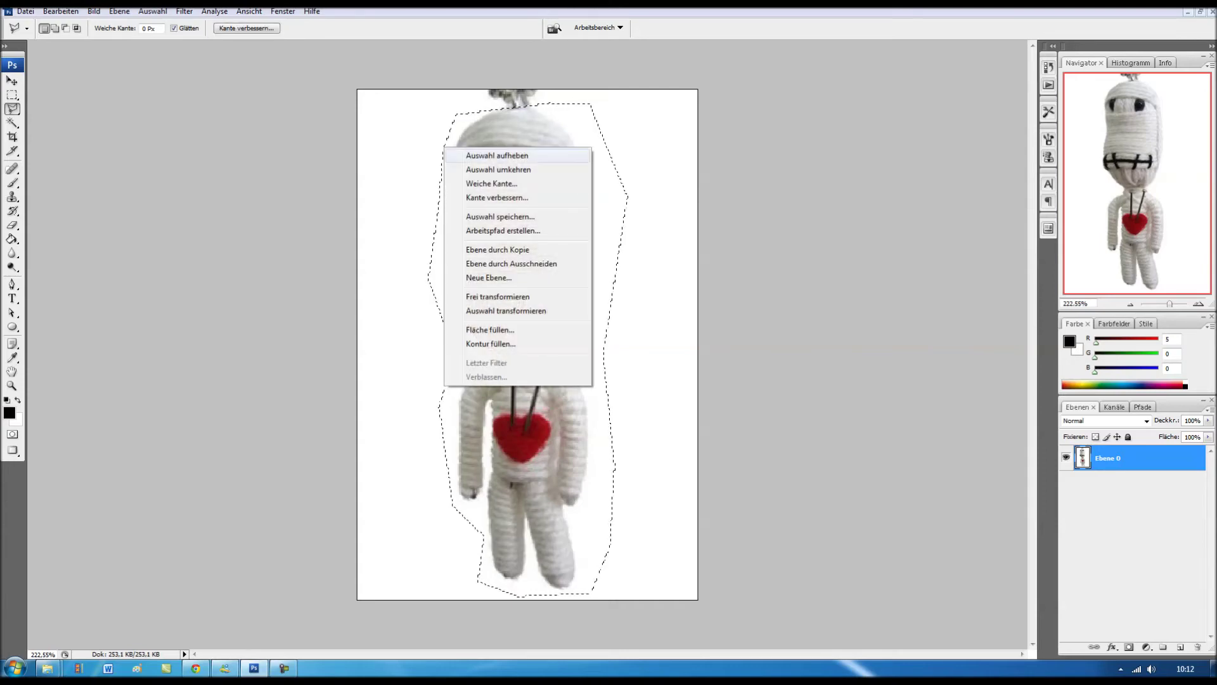
{"action": "left_click", "coordinate": [491, 183]}
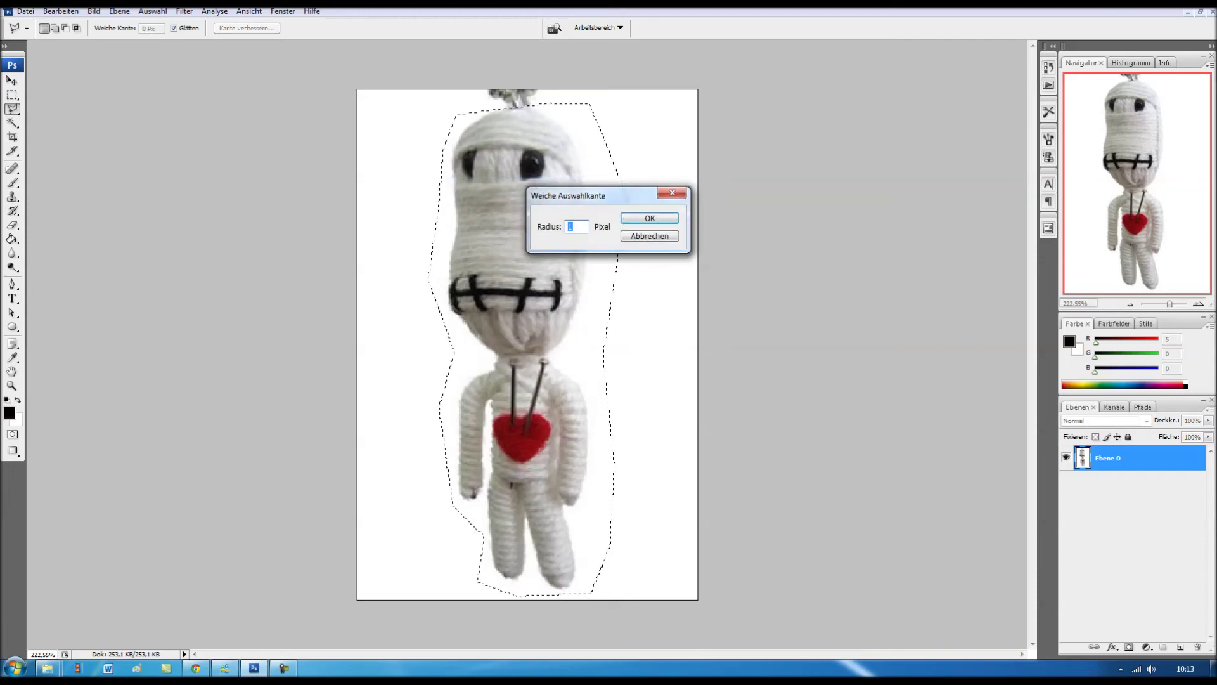
{"action": "left_click", "coordinate": [650, 218]}
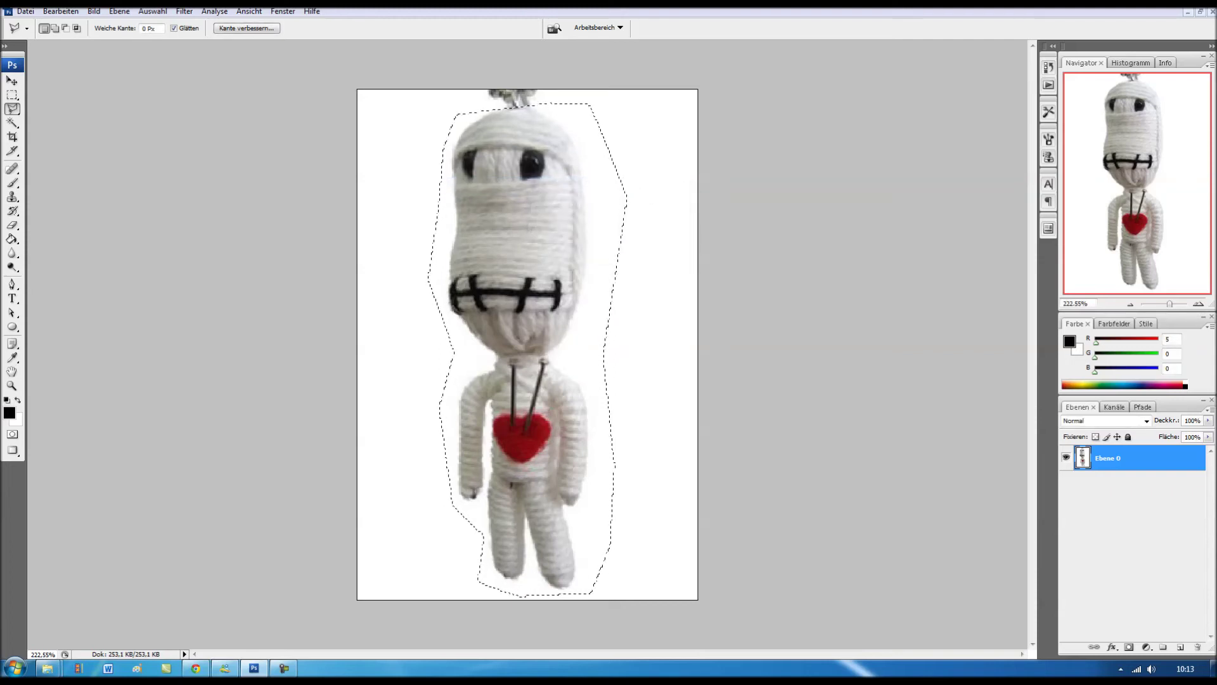
{"action": "right_click", "coordinate": [621, 183]}
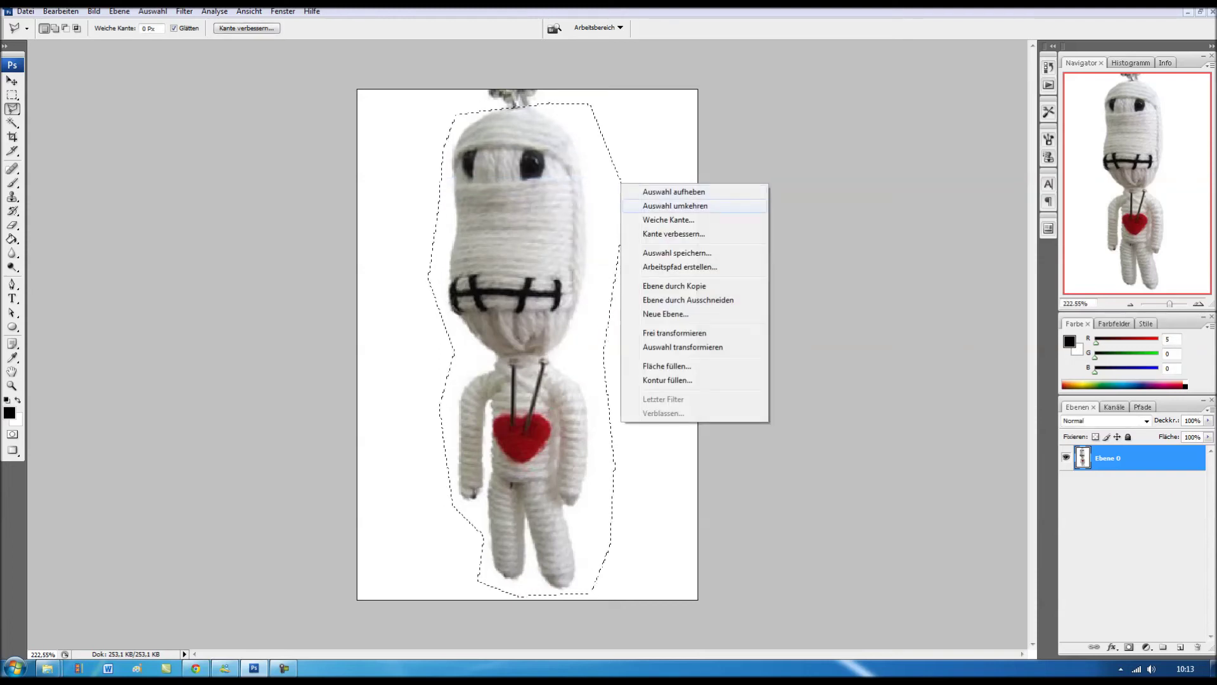
{"action": "left_click", "coordinate": [675, 205]}
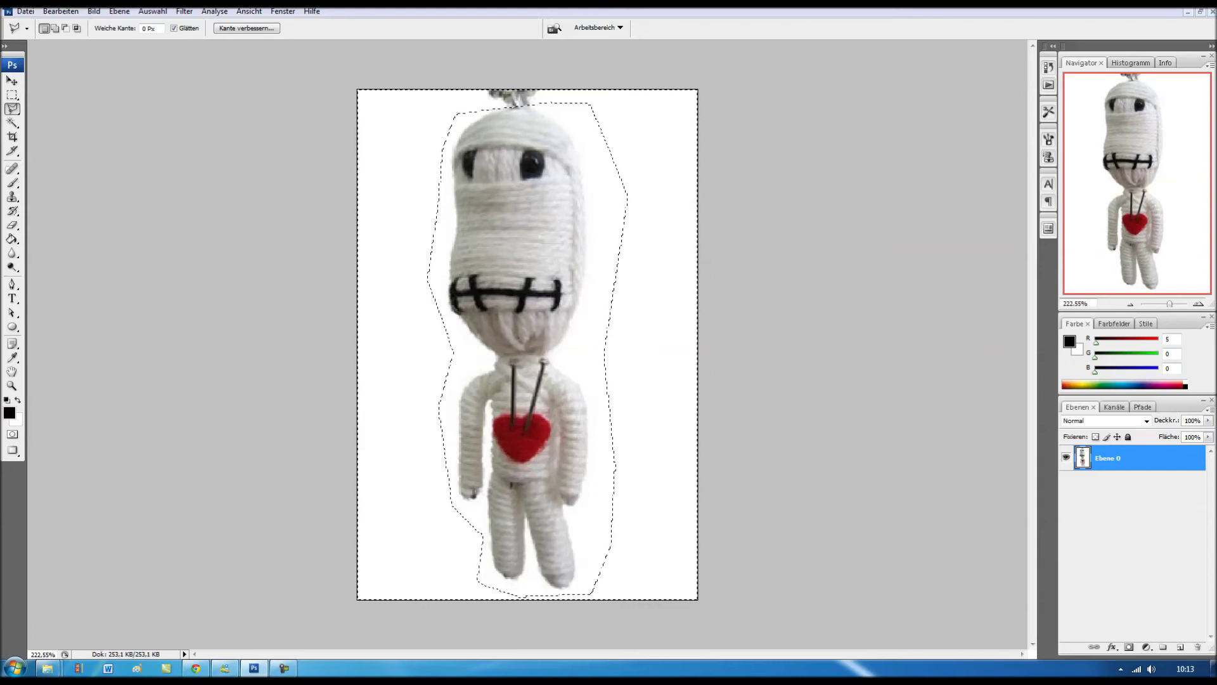
{"action": "key", "text": "Delete"}
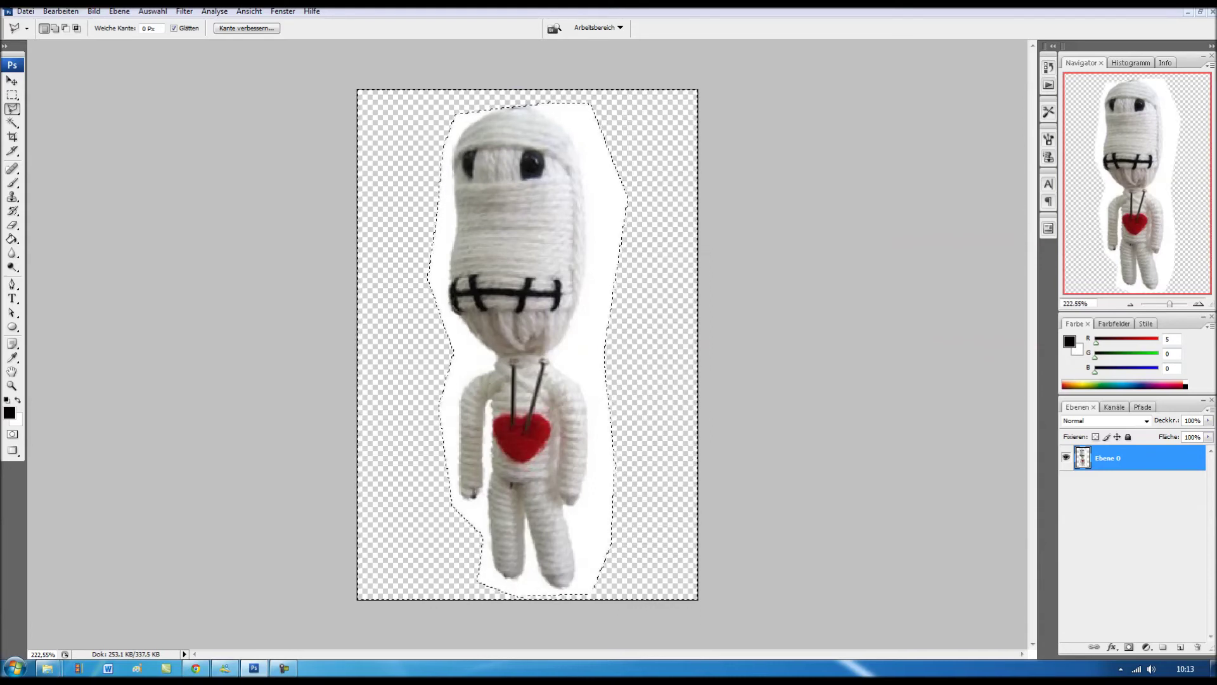
{"action": "key", "text": "v"}
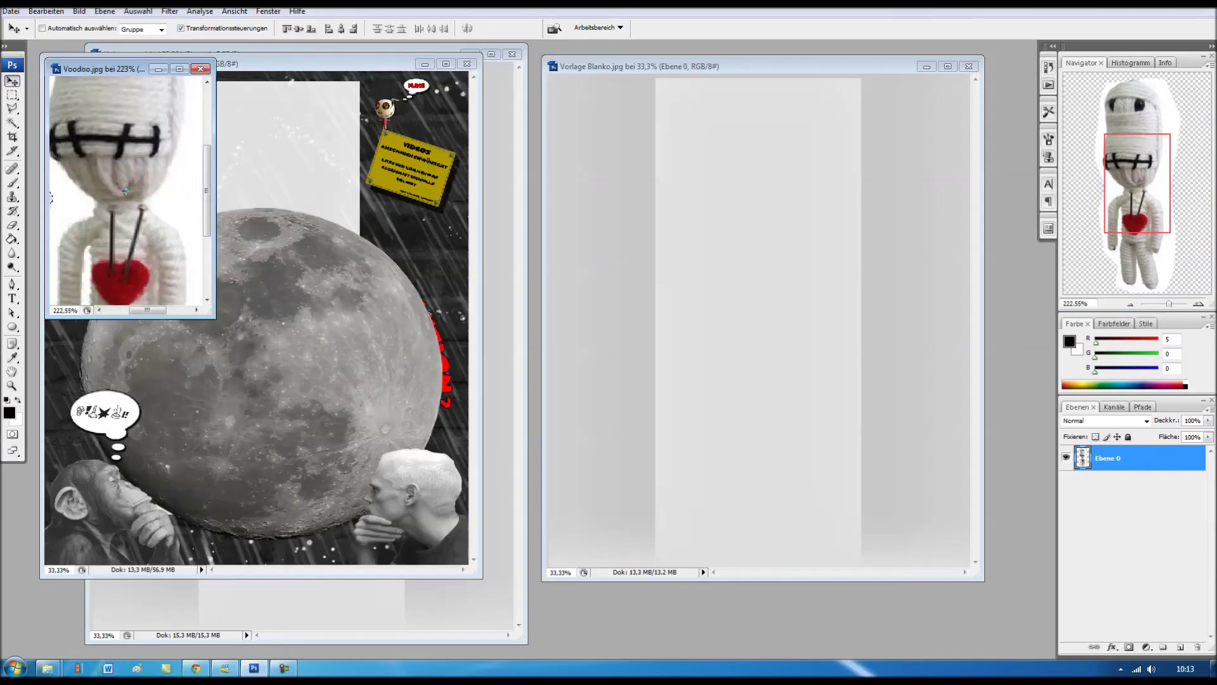
- Copy the cut-out doll into the channel design and place it below the yellow sign
{"action": "left_click_drag", "start_coordinate": [305, 63], "coordinate": [633, 77]}
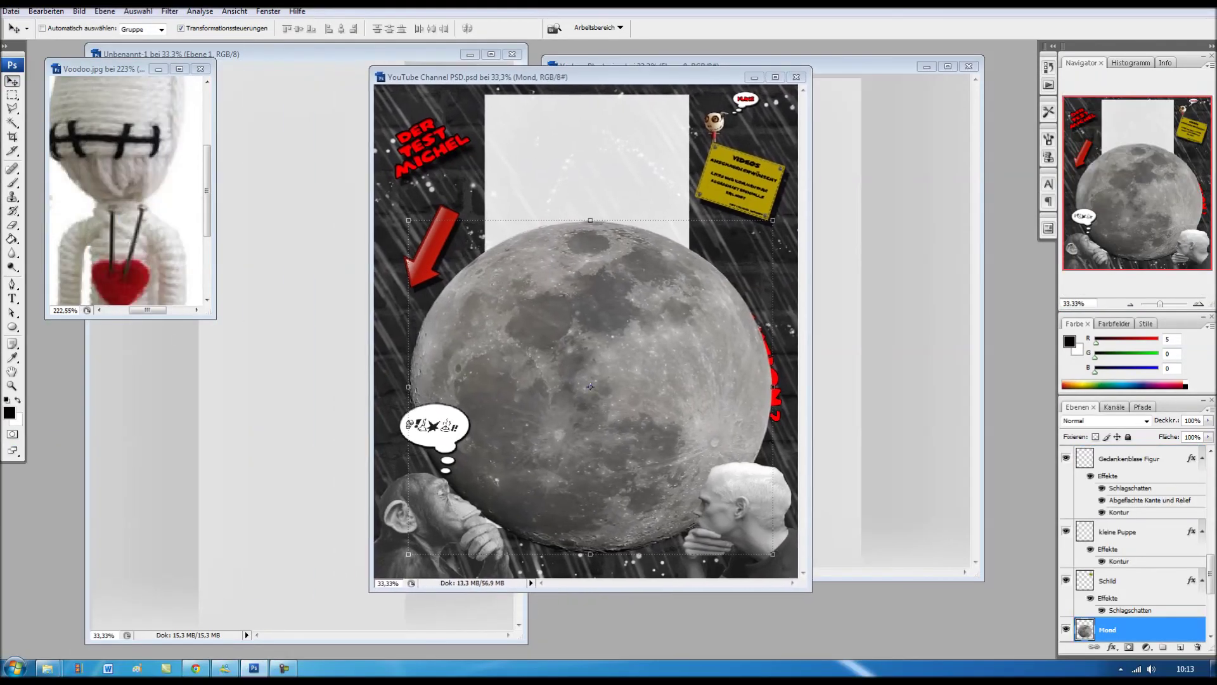
{"action": "left_click_drag", "start_coordinate": [108, 68], "coordinate": [245, 157]}
{"action": "left_click_drag", "start_coordinate": [254, 279], "coordinate": [551, 266]}
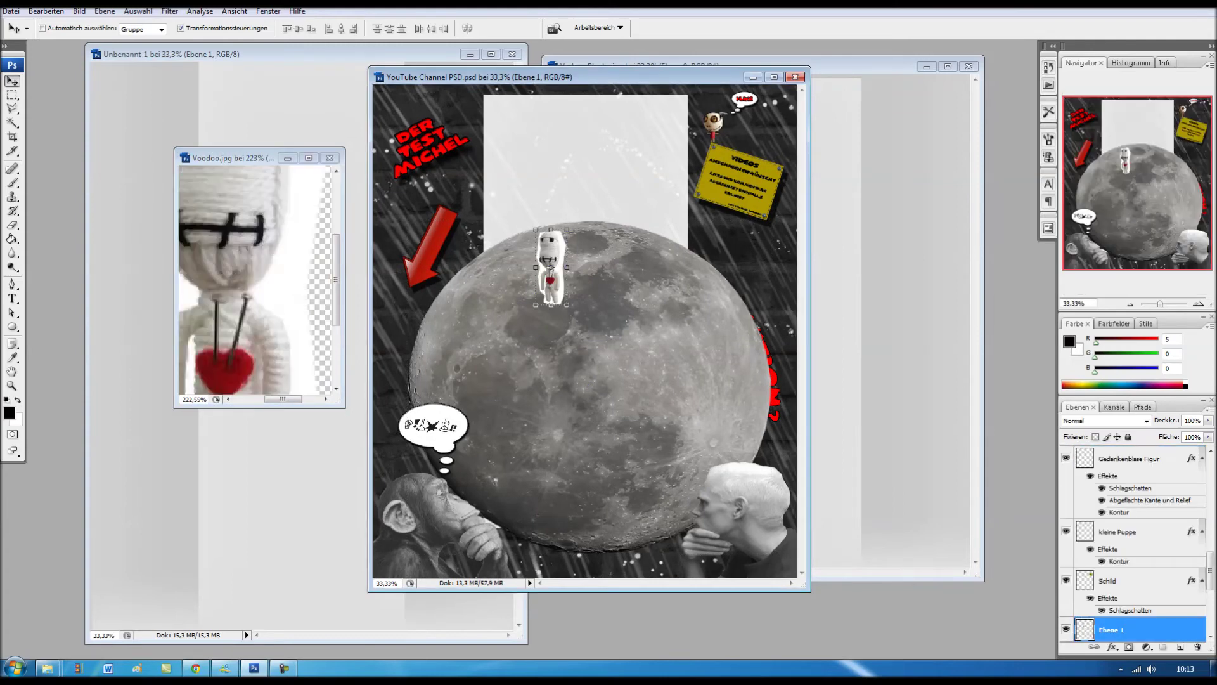
{"action": "left_click", "coordinate": [773, 77]}
{"action": "key", "text": "ctrl+t"}
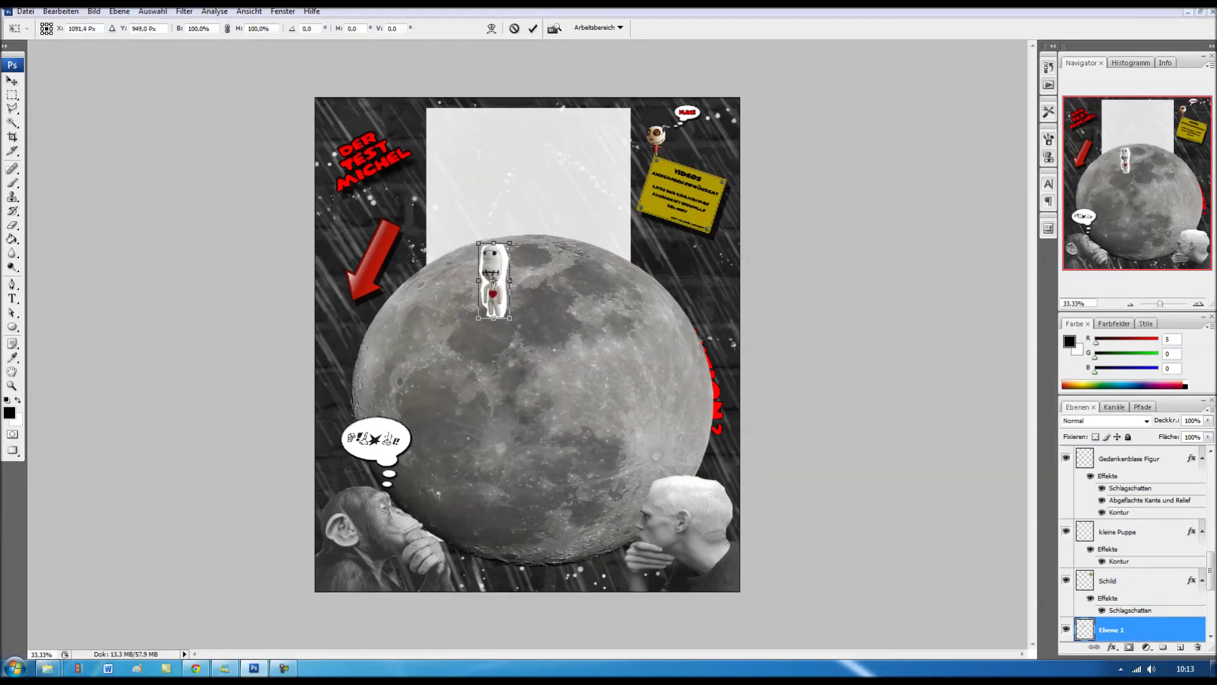
{"action": "left_click_drag", "start_coordinate": [494, 280], "coordinate": [662, 263]}
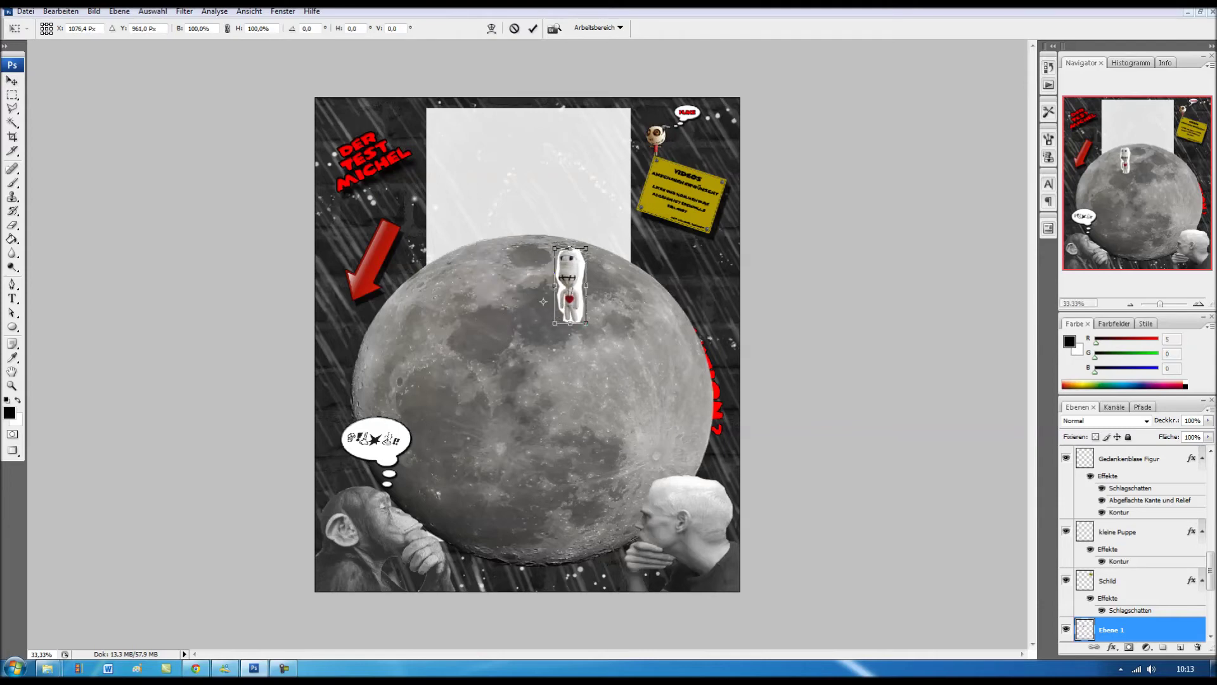
{"action": "key", "text": "Return"}
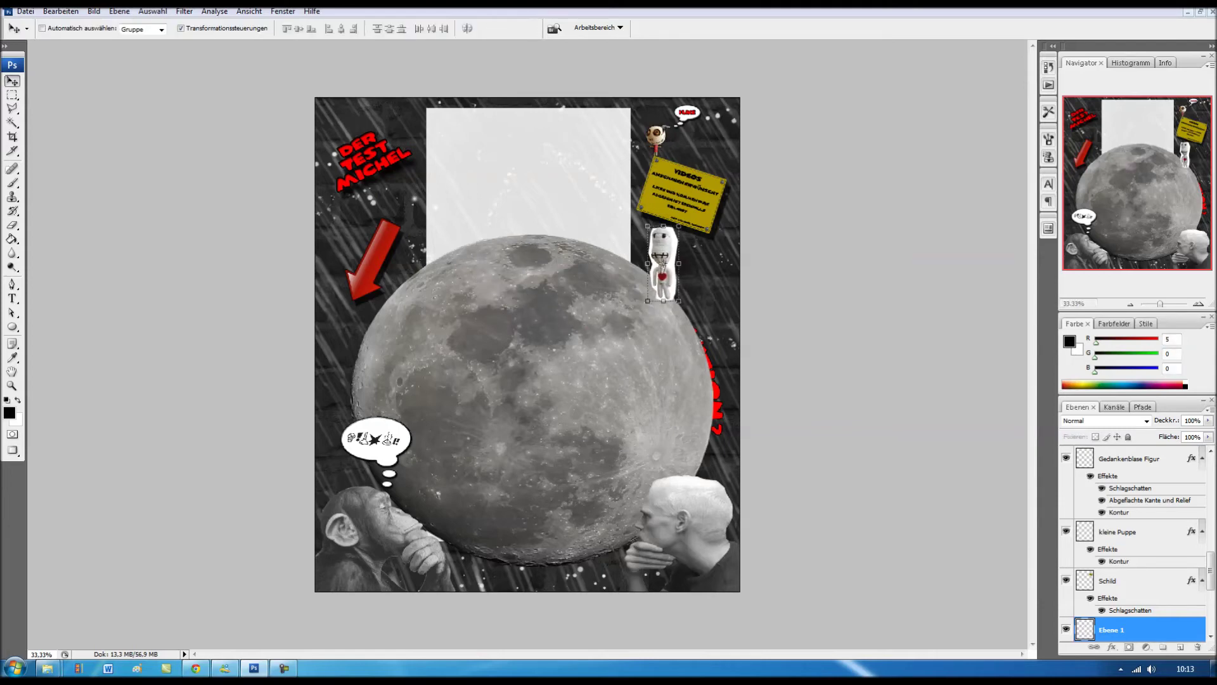
{"action": "mouse_move", "coordinate": [663, 263]}
{"action": "left_mouse_down"}
{"action": "mouse_move", "coordinate": [584, 204]}
{"action": "mouse_move", "coordinate": [620, 250]}
{"action": "mouse_move", "coordinate": [655, 261]}
{"action": "left_mouse_up"}
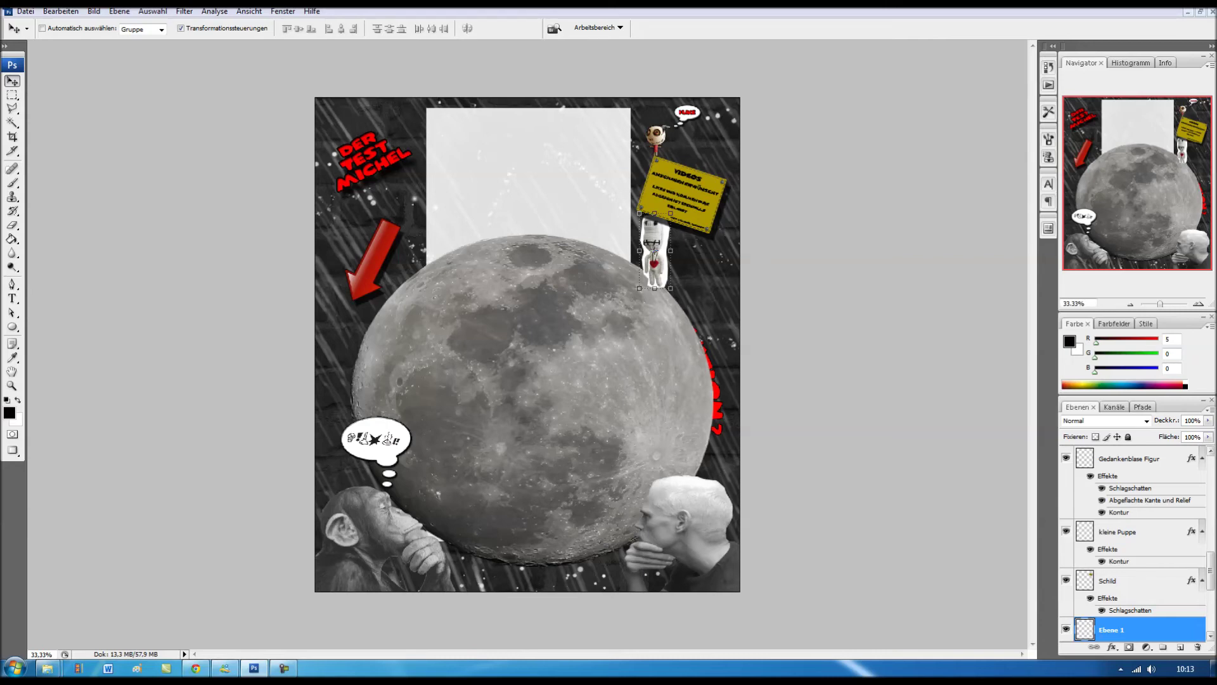
- Move the kleine Puppe layer onto the moon, keeping its original size
{"action": "left_click", "coordinate": [1119, 532]}
{"action": "mouse_move", "coordinate": [657, 139]}
{"action": "left_mouse_down"}
{"action": "mouse_move", "coordinate": [588, 197]}
{"action": "mouse_move", "coordinate": [588, 321]}
{"action": "left_mouse_up"}
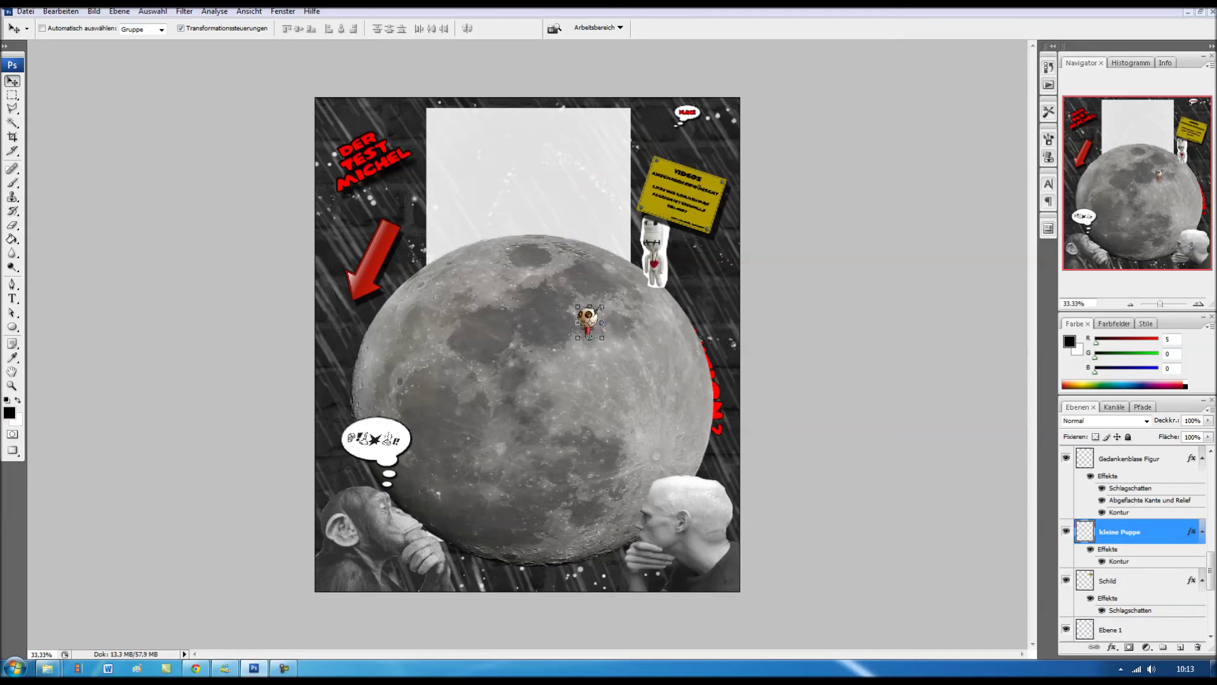
{"action": "key", "text": "ctrl+t"}
{"action": "mouse_move", "coordinate": [602, 337]}
{"action": "left_mouse_down"}
{"action": "mouse_move", "coordinate": [679, 380]}
{"action": "mouse_move", "coordinate": [599, 205]}
{"action": "mouse_move", "coordinate": [598, 215]}
{"action": "left_mouse_up"}
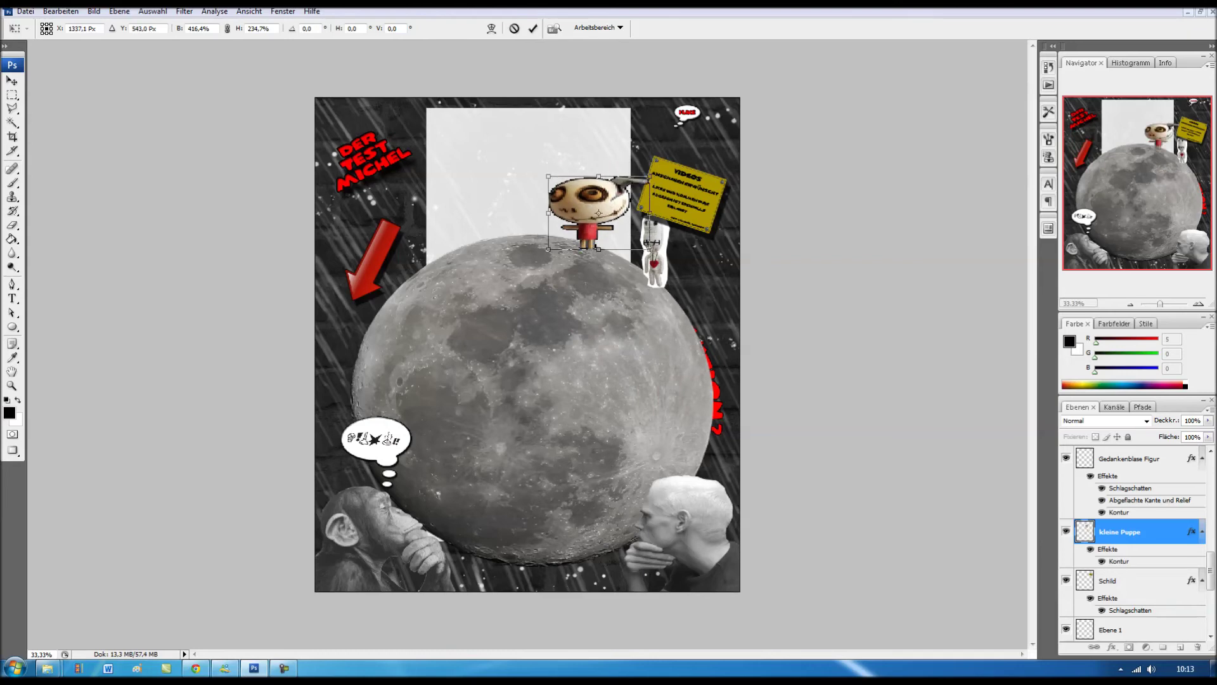
{"action": "left_click", "coordinate": [515, 28]}
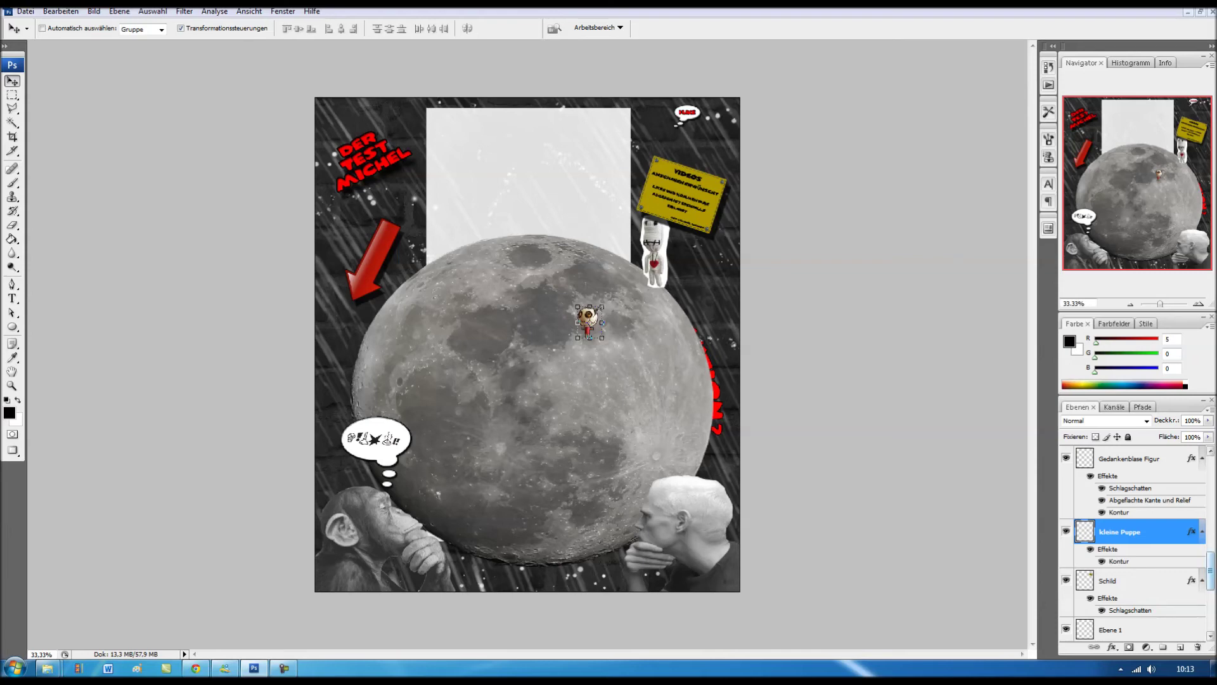
{"action": "scroll", "coordinate": [1135, 546], "scroll_direction": "up", "scroll_amount": 2}
{"action": "scroll", "coordinate": [1135, 545], "scroll_direction": "up", "scroll_amount": 2}
{"action": "scroll", "coordinate": [1135, 545], "scroll_direction": "up", "scroll_amount": 2}
{"action": "scroll", "coordinate": [1135, 508], "scroll_direction": "up", "scroll_amount": 2}
{"action": "scroll", "coordinate": [1135, 508], "scroll_direction": "up", "scroll_amount": 2}
{"action": "left_click", "coordinate": [1135, 509]}
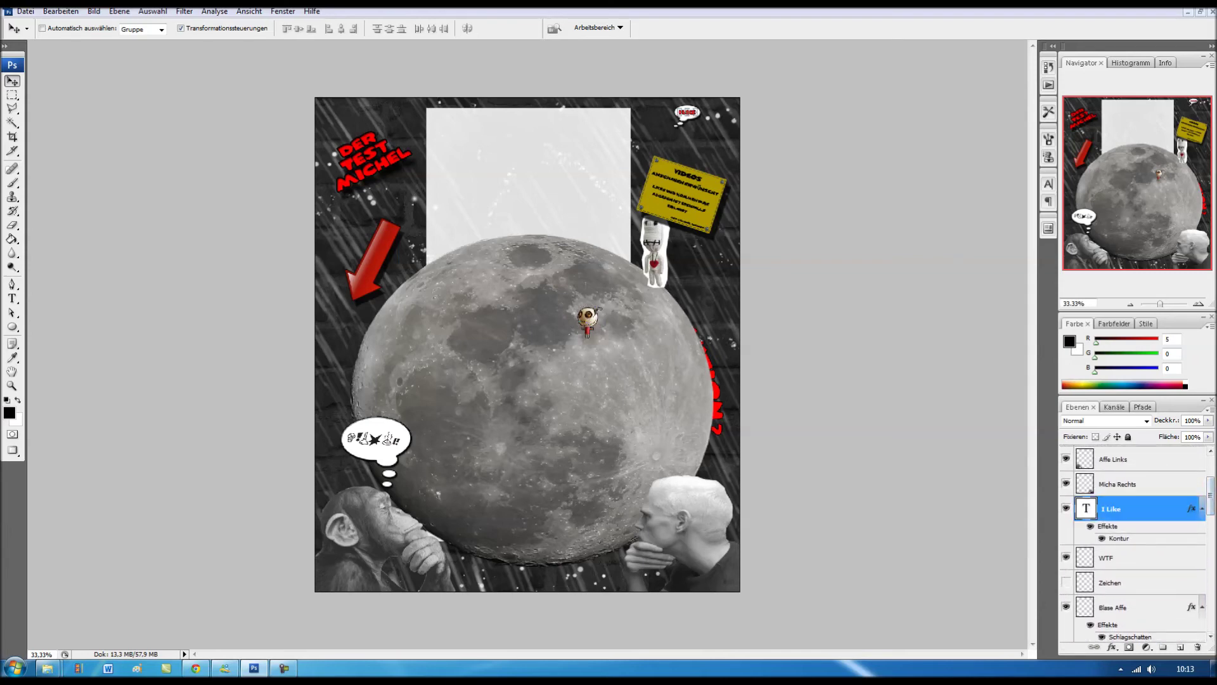
{"action": "mouse_move", "coordinate": [687, 112]}
{"action": "left_mouse_down"}
{"action": "mouse_move", "coordinate": [579, 234]}
{"action": "mouse_move", "coordinate": [548, 190]}
{"action": "mouse_move", "coordinate": [580, 190]}
{"action": "mouse_move", "coordinate": [654, 153]}
{"action": "mouse_move", "coordinate": [687, 114]}
{"action": "left_mouse_up"}
{"action": "left_click", "coordinate": [1116, 459]}
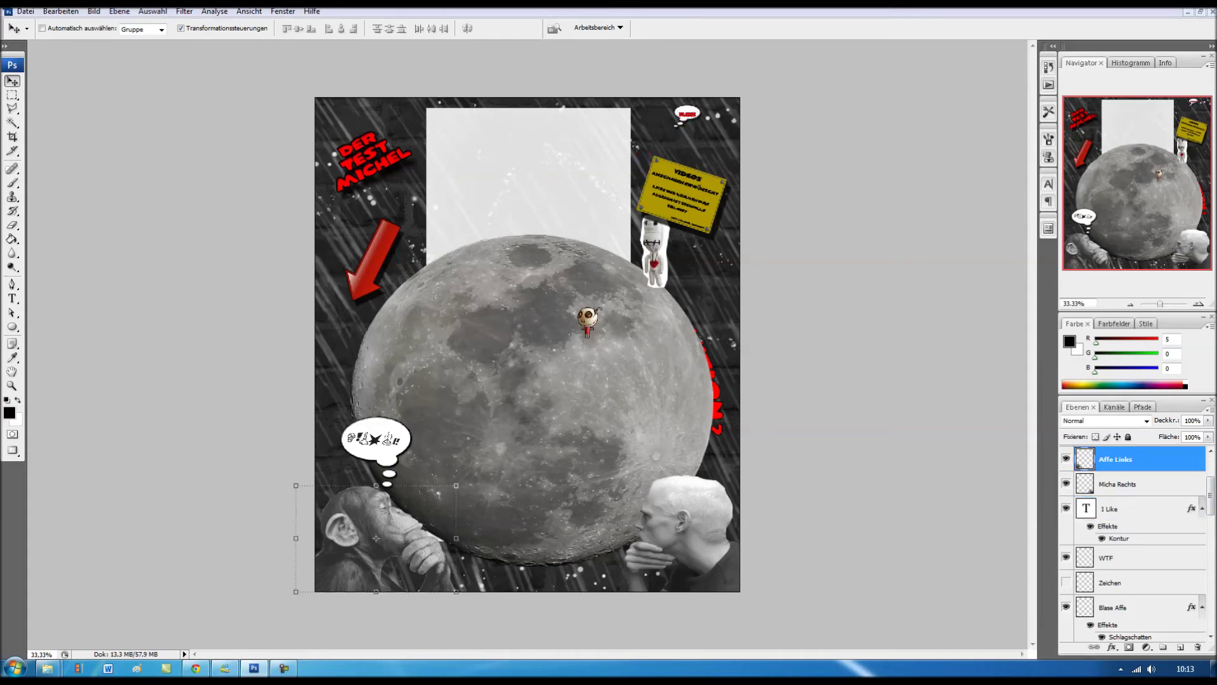
{"action": "mouse_move", "coordinate": [380, 539]}
{"action": "left_mouse_down"}
{"action": "mouse_move", "coordinate": [405, 494]}
{"action": "mouse_move", "coordinate": [501, 412]}
{"action": "mouse_move", "coordinate": [514, 347]}
{"action": "left_mouse_up"}
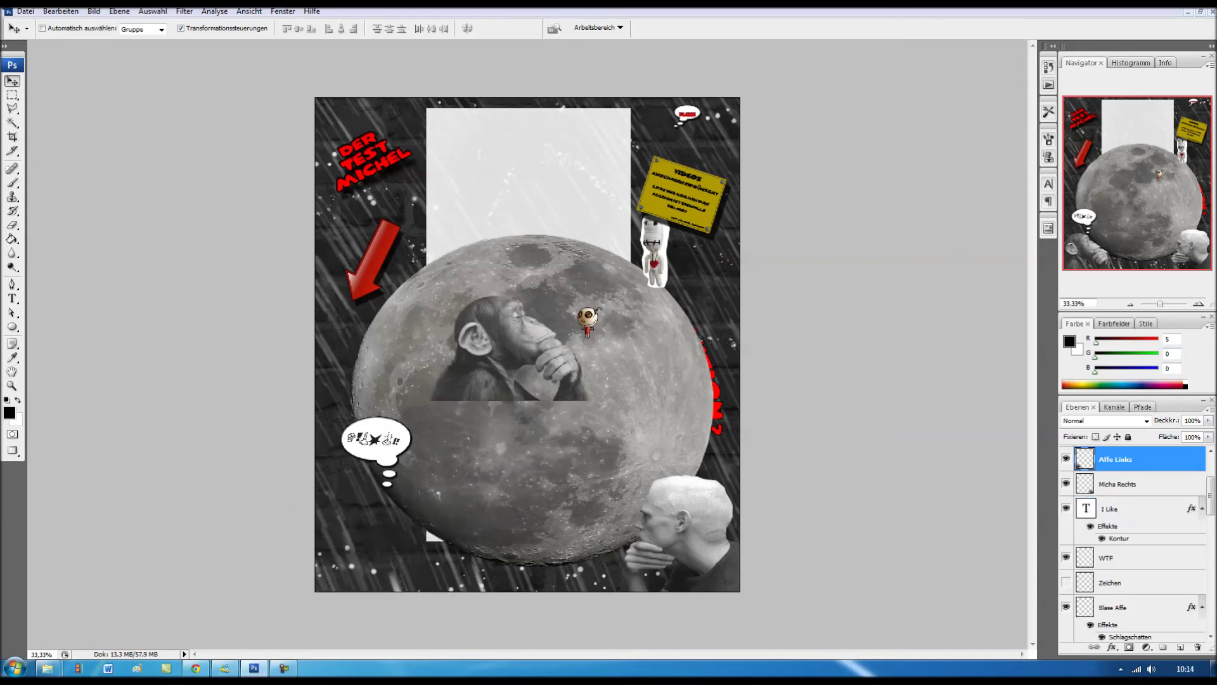
{"action": "left_click_drag", "start_coordinate": [510, 347], "coordinate": [393, 537]}
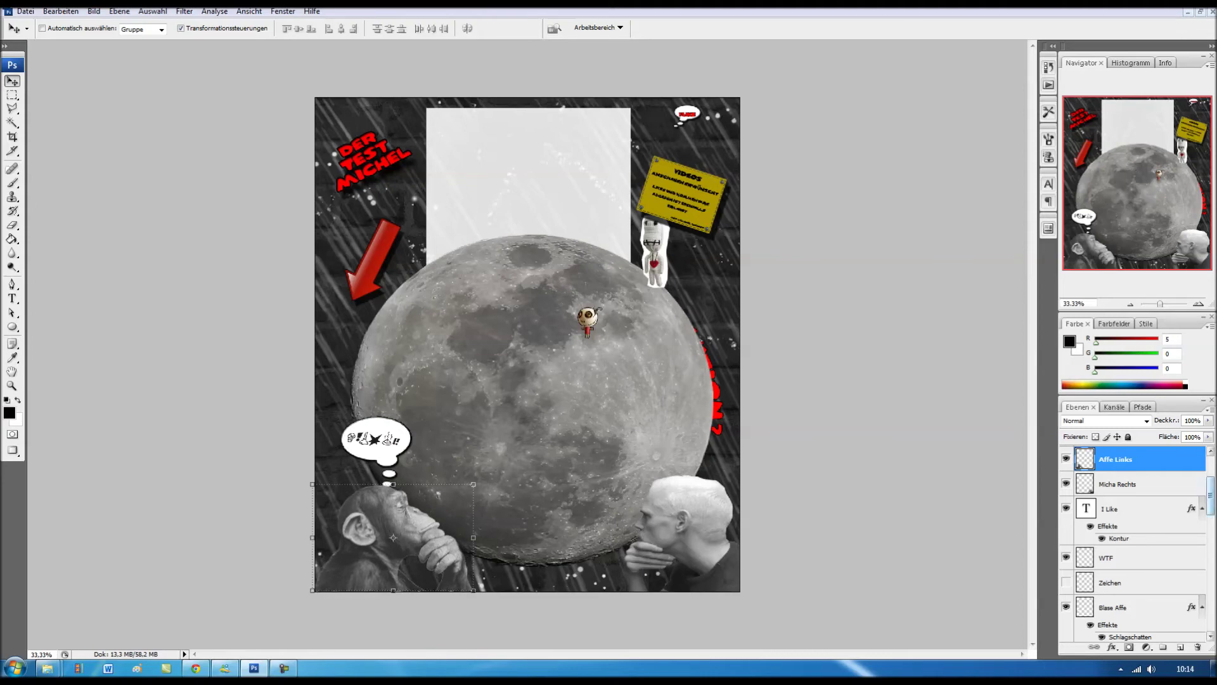
{"action": "scroll", "coordinate": [1135, 539], "scroll_direction": "down", "scroll_amount": 2}
{"action": "scroll", "coordinate": [1135, 539], "scroll_direction": "down", "scroll_amount": 2}
{"action": "scroll", "coordinate": [1135, 539], "scroll_direction": "down", "scroll_amount": 2}
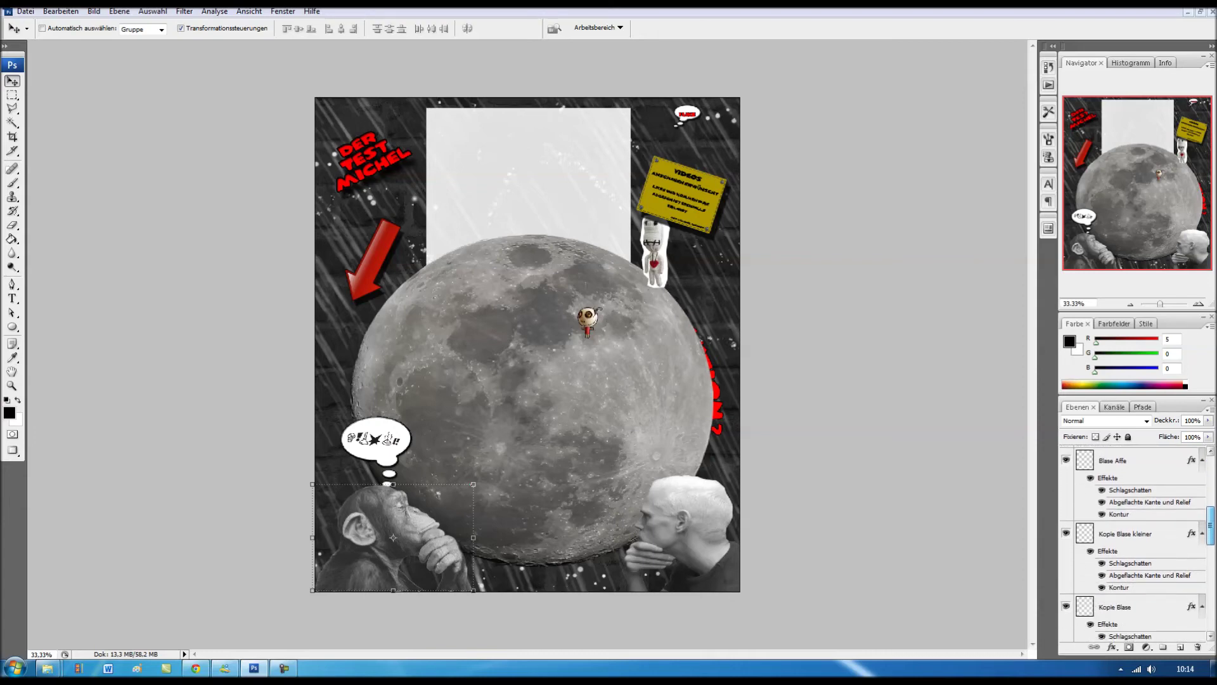
{"action": "scroll", "coordinate": [1135, 539], "scroll_direction": "down", "scroll_amount": 2}
{"action": "scroll", "coordinate": [1135, 539], "scroll_direction": "down", "scroll_amount": 2}
{"action": "scroll", "coordinate": [1135, 539], "scroll_direction": "down", "scroll_amount": 2}
{"action": "scroll", "coordinate": [1135, 539], "scroll_direction": "down", "scroll_amount": 2}
{"action": "scroll", "coordinate": [1135, 539], "scroll_direction": "down", "scroll_amount": 1}
{"action": "scroll", "coordinate": [1135, 539], "scroll_direction": "down", "scroll_amount": 2}
{"action": "scroll", "coordinate": [1135, 539], "scroll_direction": "down", "scroll_amount": 1}
{"action": "scroll", "coordinate": [1135, 539], "scroll_direction": "down", "scroll_amount": 1}
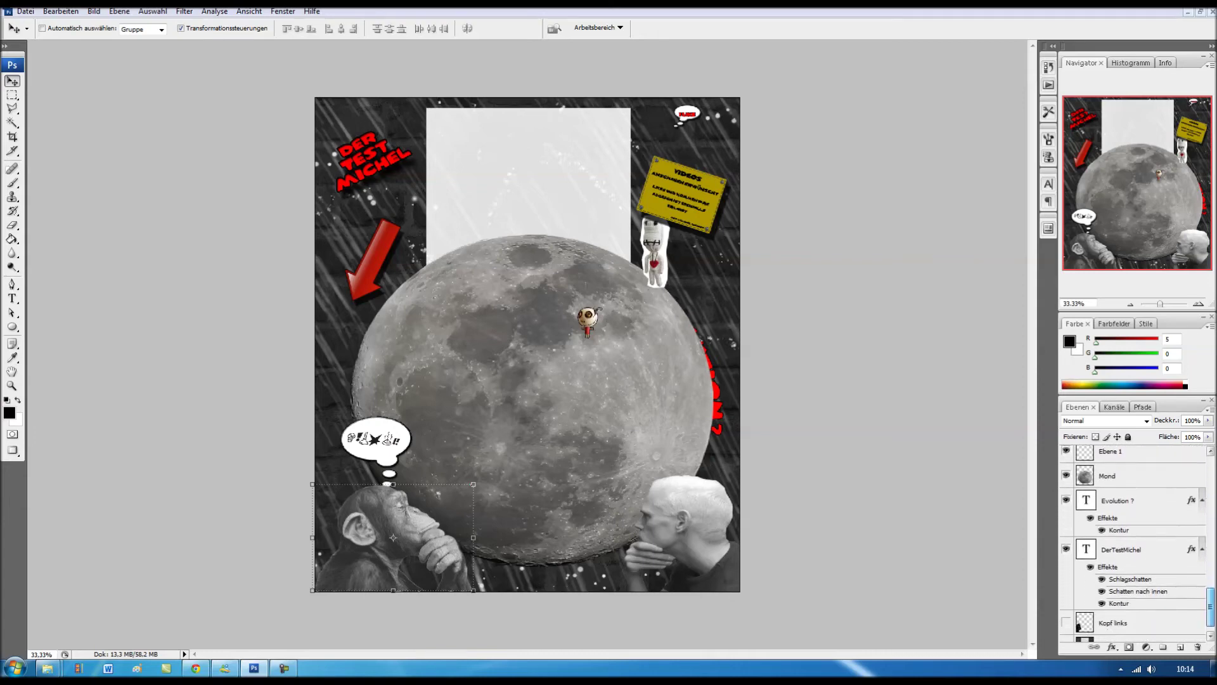
{"action": "left_click", "coordinate": [1125, 549]}
- Scale the DER TEST MICHEL title to about 245% across the top-left area
{"action": "left_click_drag", "start_coordinate": [365, 155], "coordinate": [371, 140]}
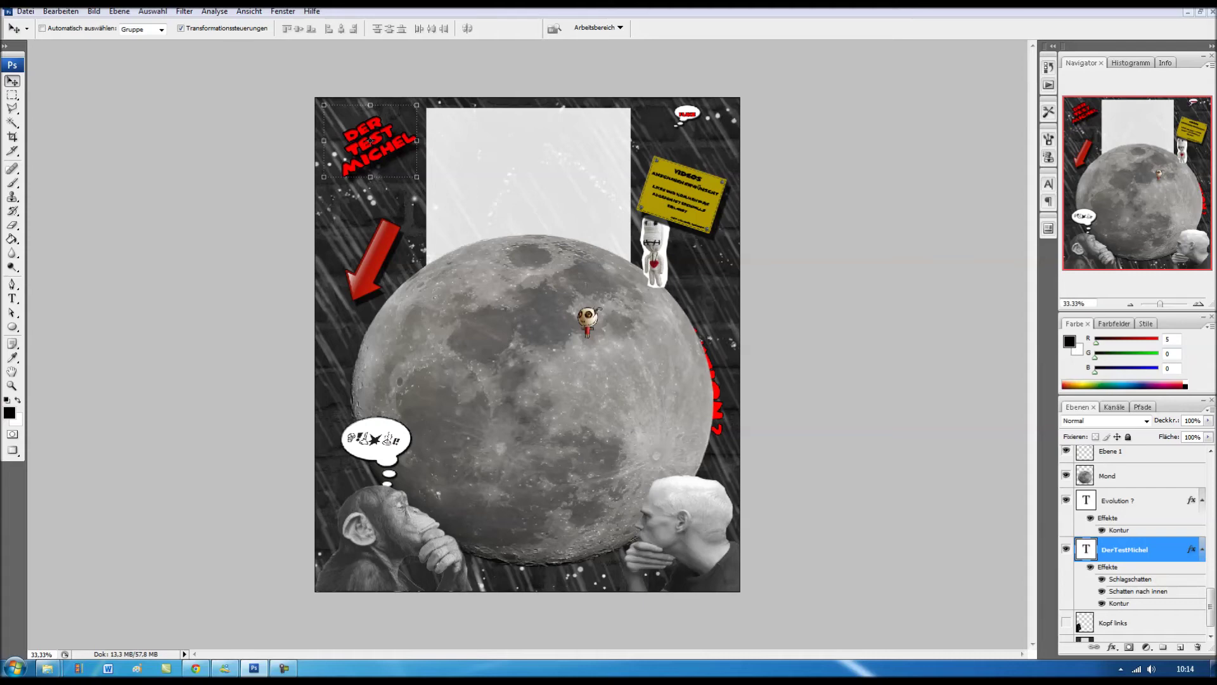
{"action": "left_click_drag", "start_coordinate": [417, 177], "coordinate": [601, 321]}
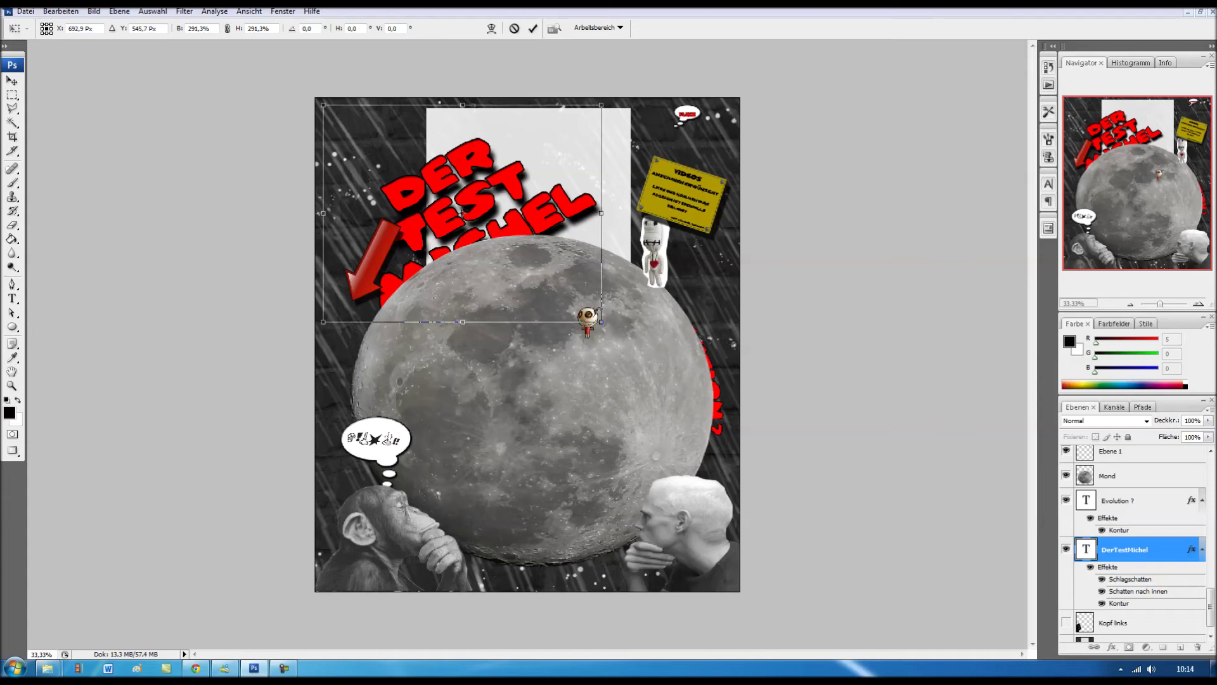
{"action": "mouse_move", "coordinate": [601, 317]}
{"action": "left_mouse_down"}
{"action": "mouse_move", "coordinate": [623, 376]}
{"action": "mouse_move", "coordinate": [532, 259]}
{"action": "left_mouse_up"}
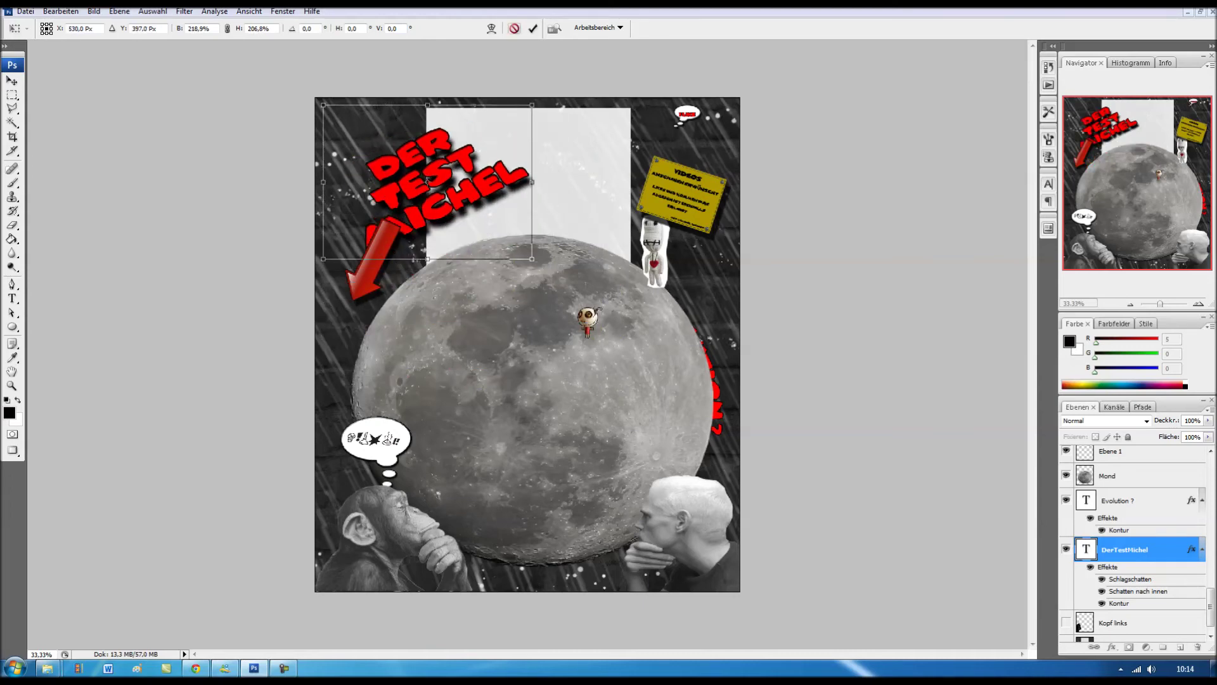
{"action": "left_click", "coordinate": [514, 28]}
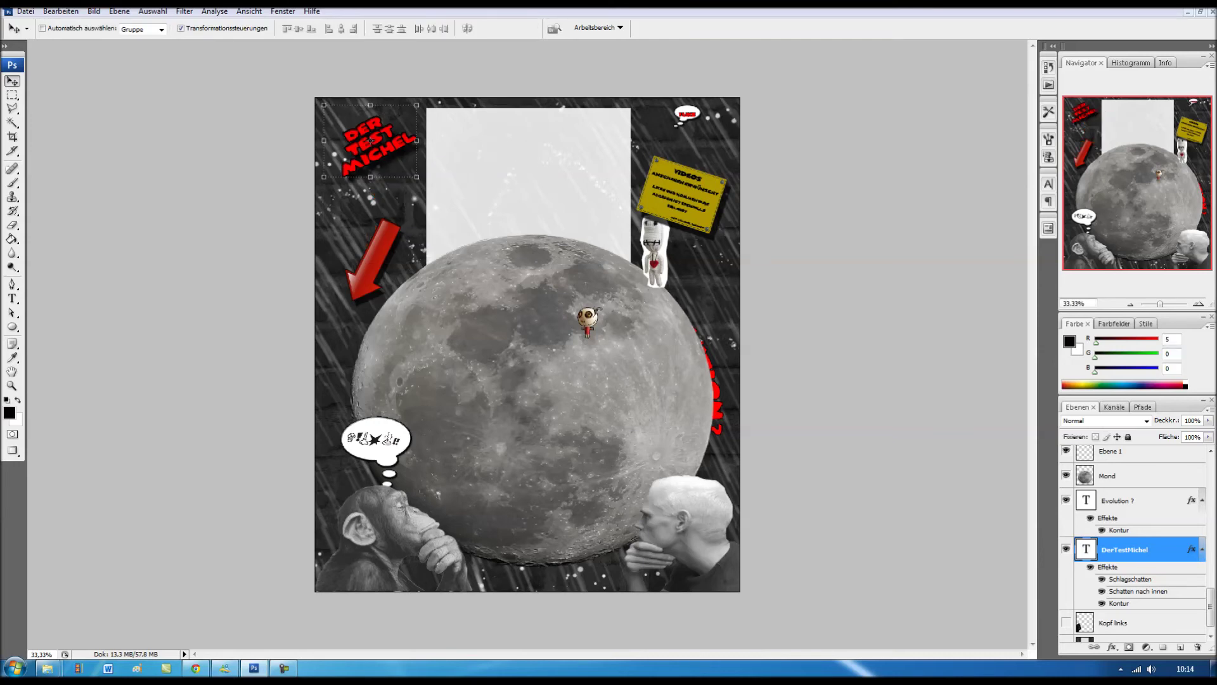
{"action": "left_click_drag", "start_coordinate": [416, 177], "coordinate": [708, 405]}
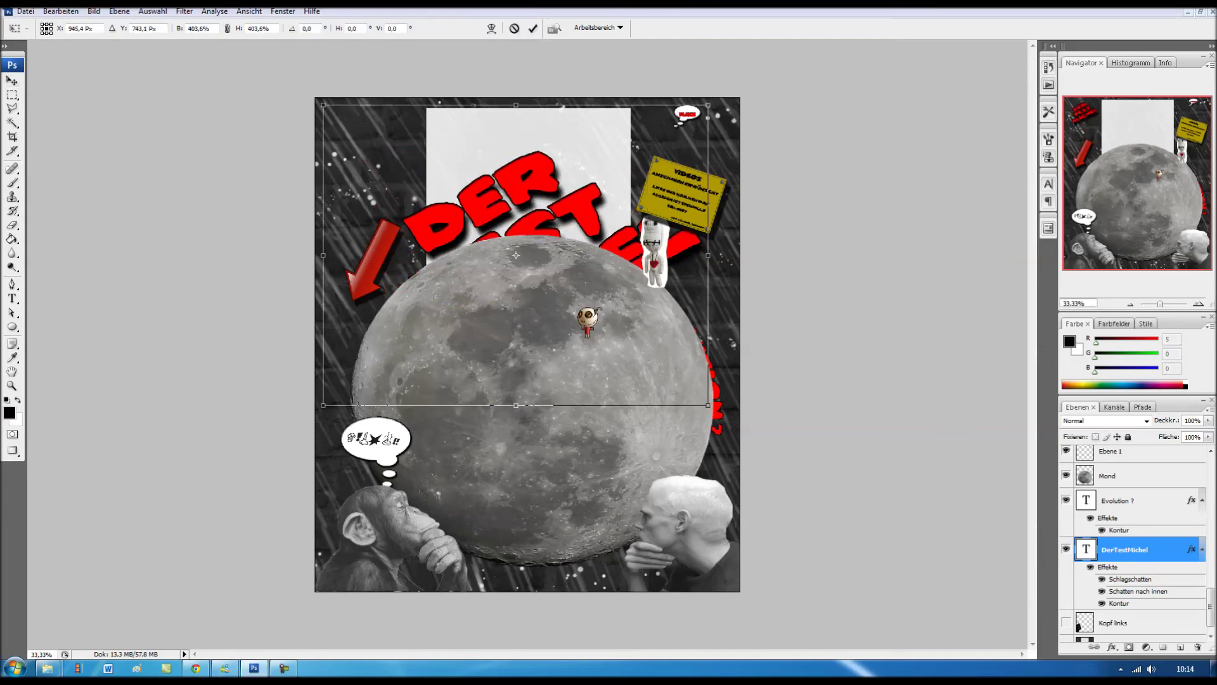
{"action": "left_click_drag", "start_coordinate": [708, 405], "coordinate": [557, 287]}
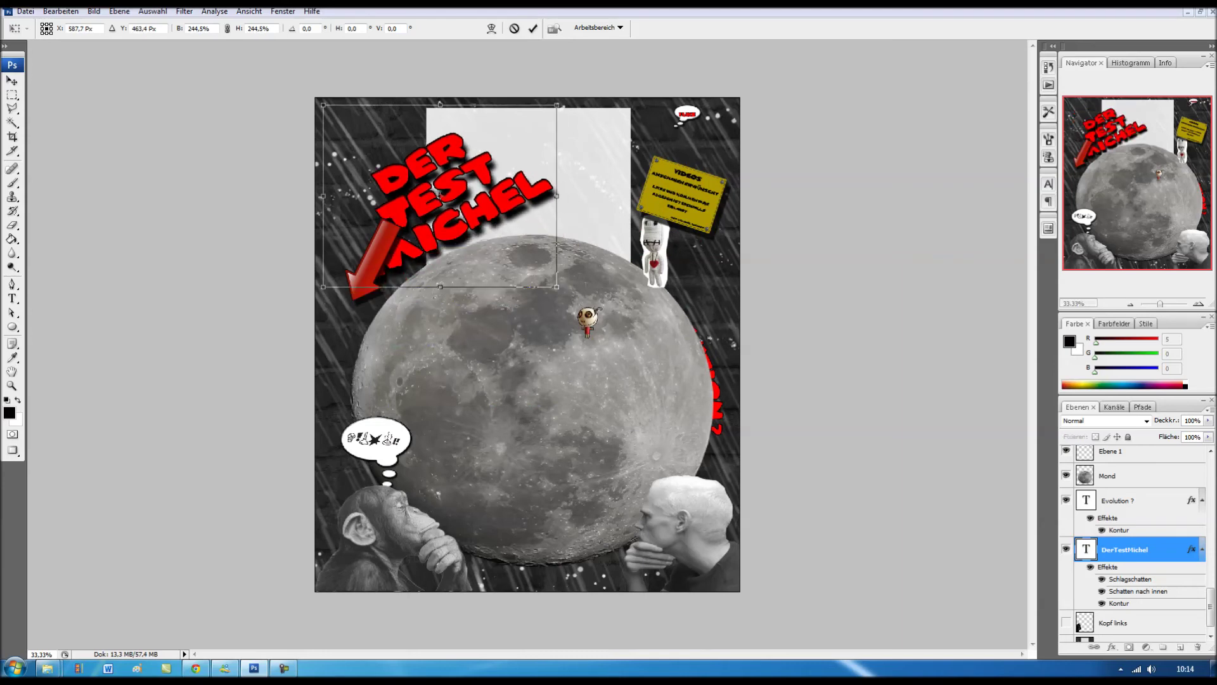
{"action": "left_click", "coordinate": [532, 28]}
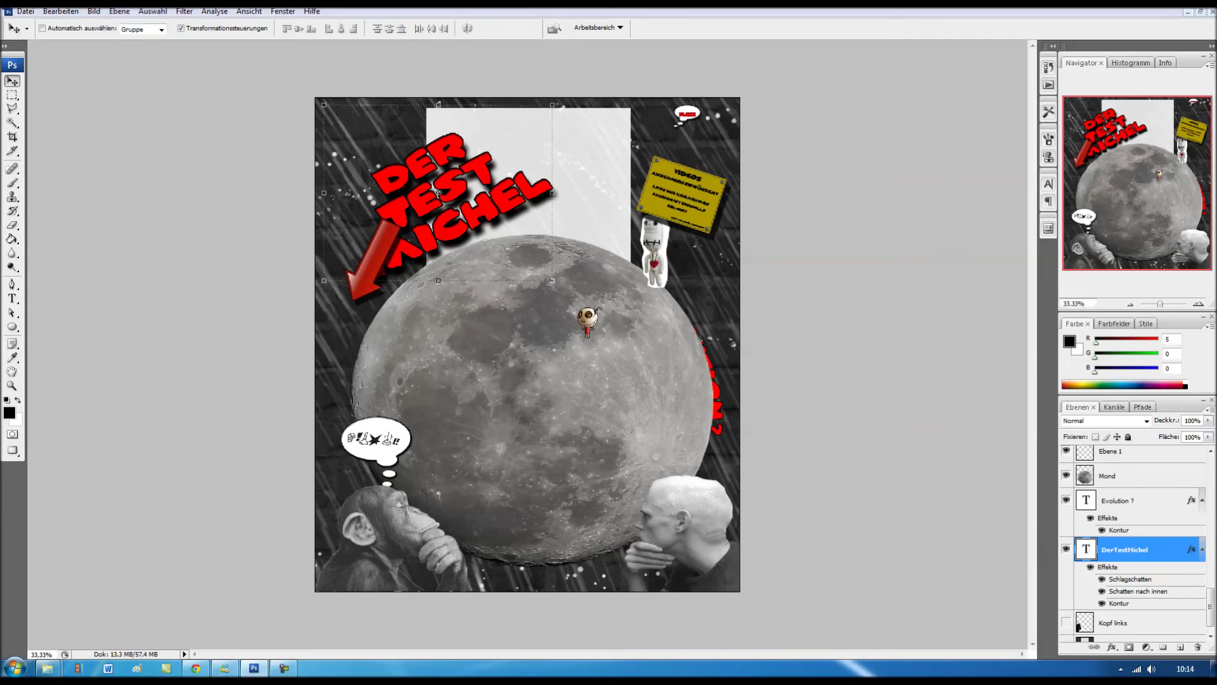
{"action": "right_click", "coordinate": [1085, 549]}
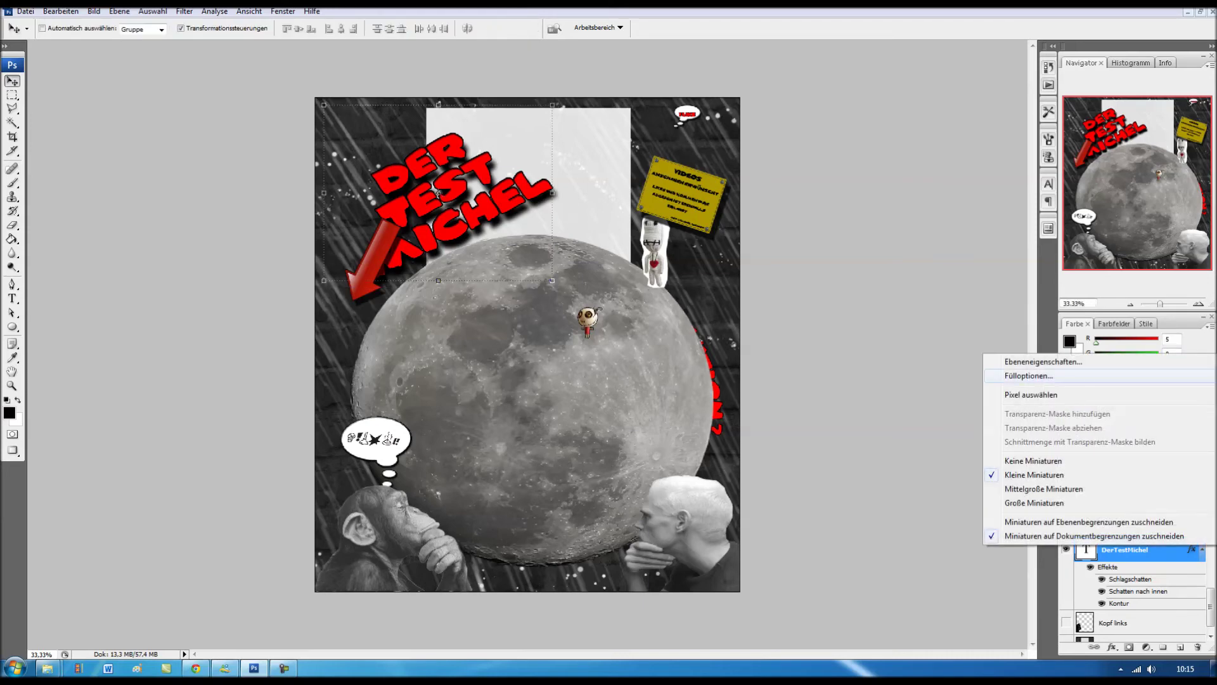
- Thicken the title's Kontur outline, compare it and Schlagschatten on/off, then apply the style
{"action": "left_click", "coordinate": [1040, 376]}
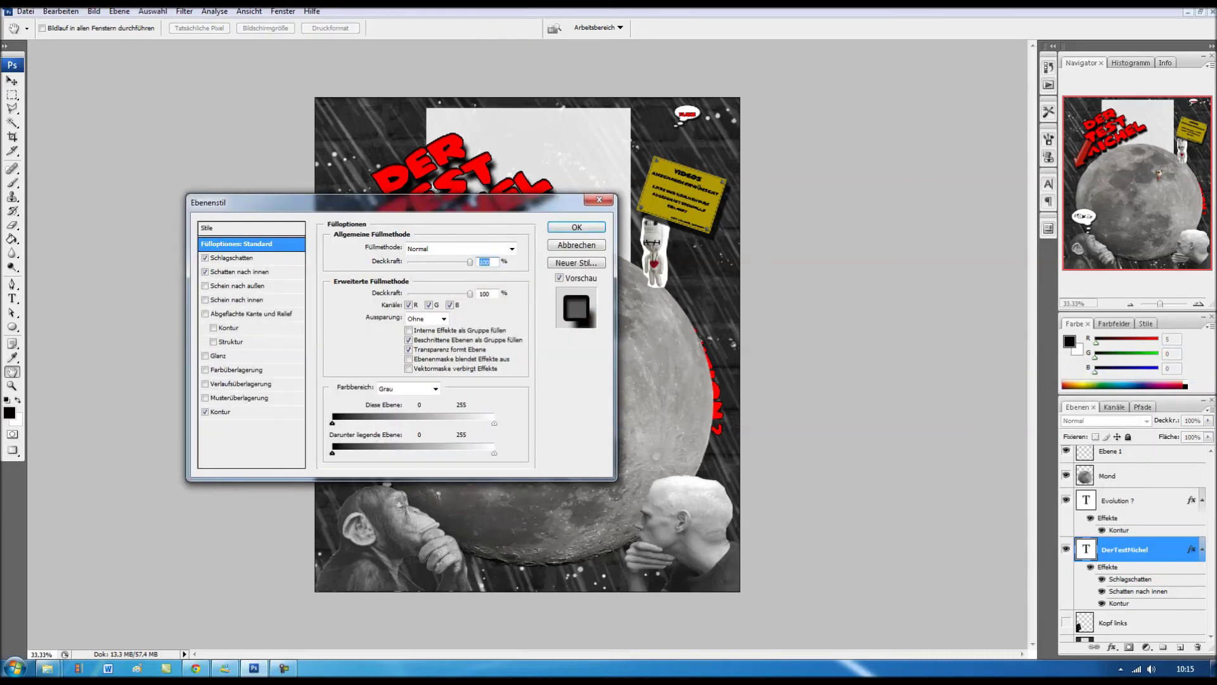
{"action": "left_click_drag", "start_coordinate": [253, 202], "coordinate": [638, 127]}
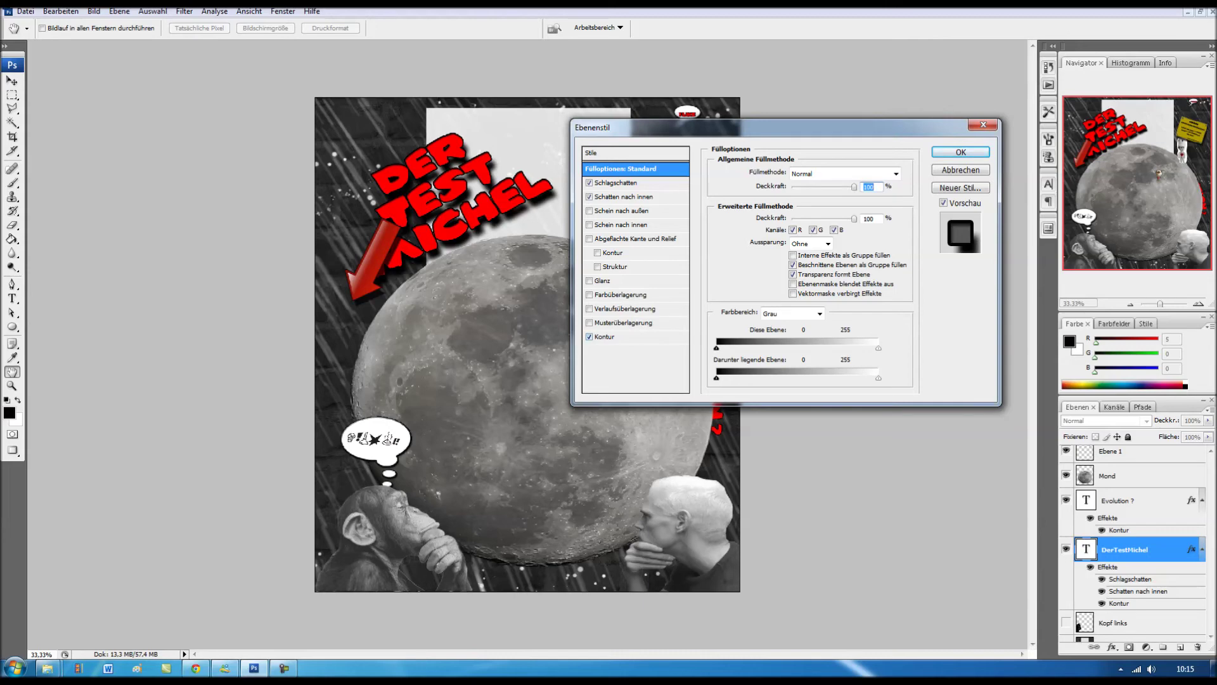
{"action": "left_click", "coordinate": [604, 336]}
{"action": "mouse_move", "coordinate": [758, 172]}
{"action": "left_mouse_down"}
{"action": "mouse_move", "coordinate": [778, 172]}
{"action": "mouse_move", "coordinate": [755, 172]}
{"action": "left_mouse_up"}
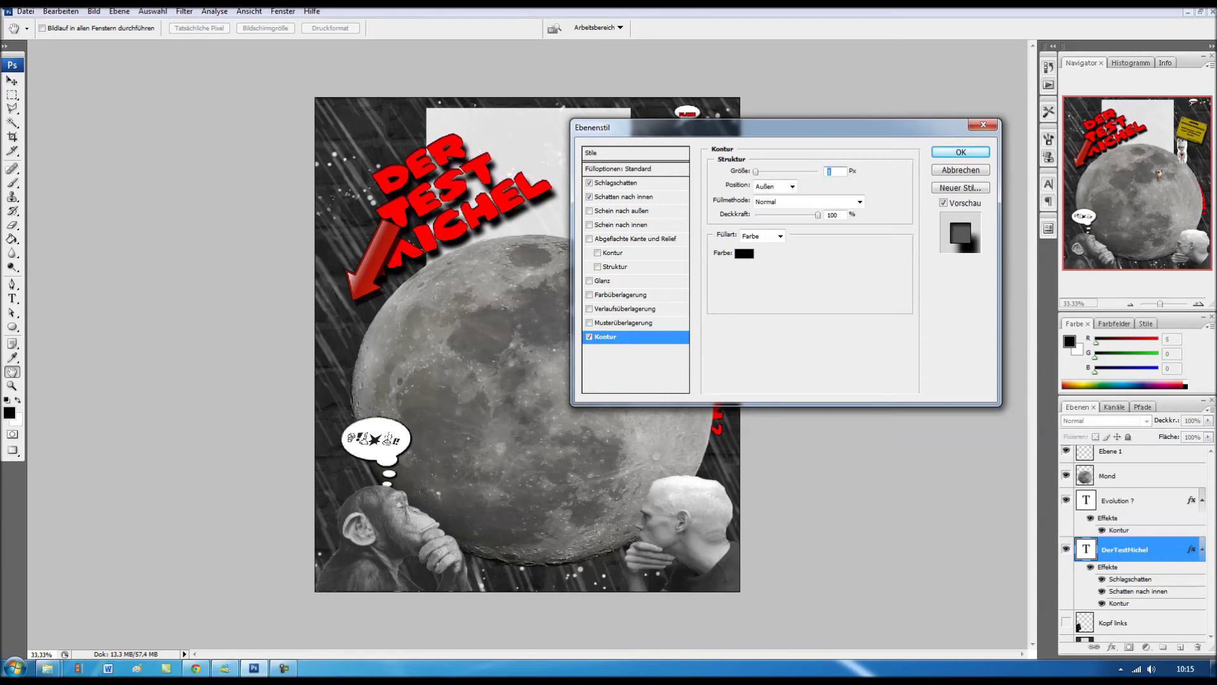
{"action": "left_click", "coordinate": [590, 337]}
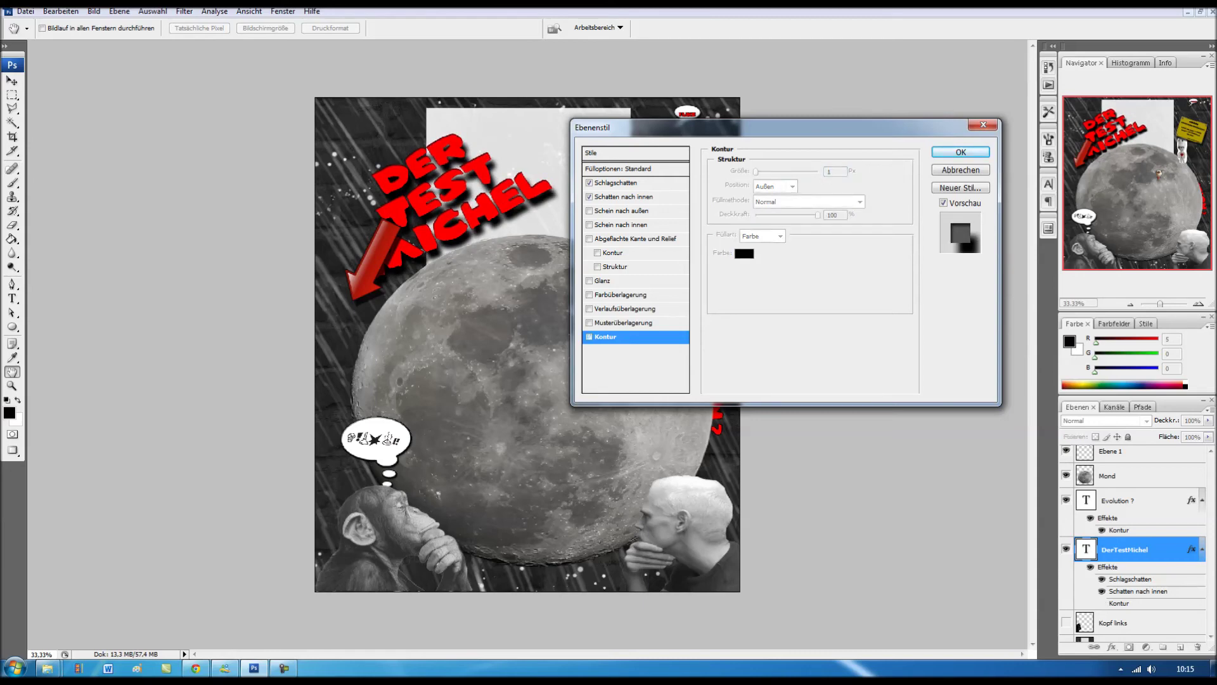
{"action": "left_click", "coordinate": [589, 337]}
{"action": "left_click", "coordinate": [589, 183]}
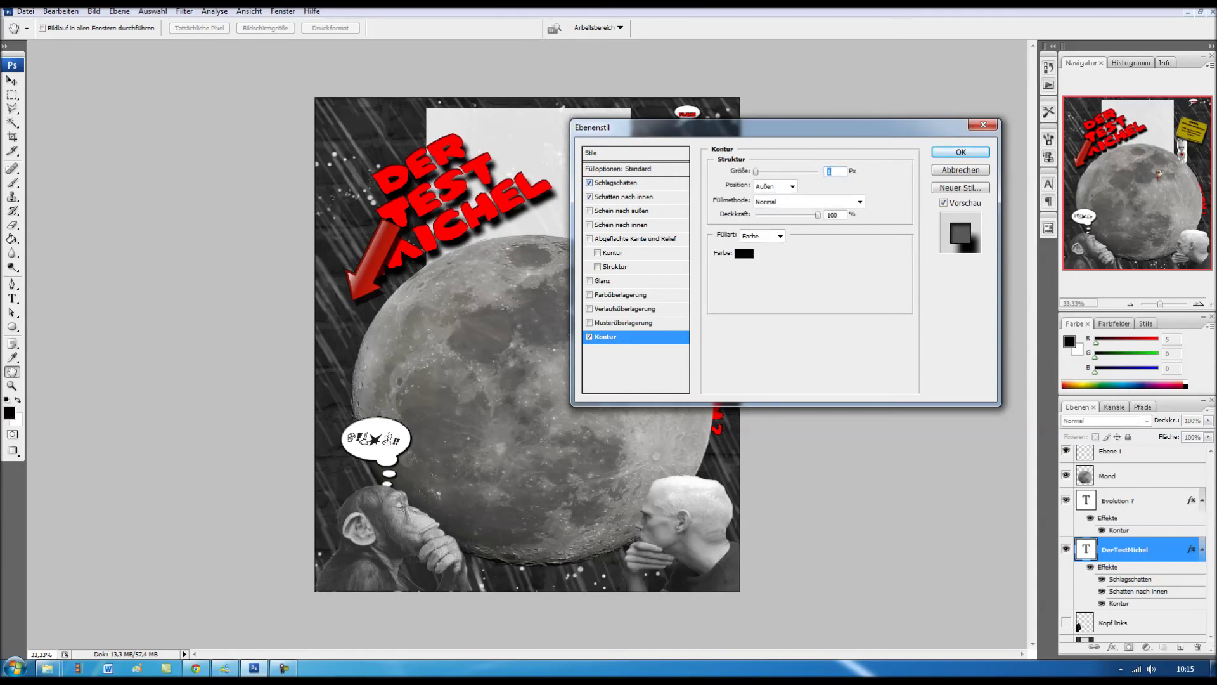
{"action": "left_click", "coordinate": [590, 182]}
{"action": "left_click", "coordinate": [618, 183]}
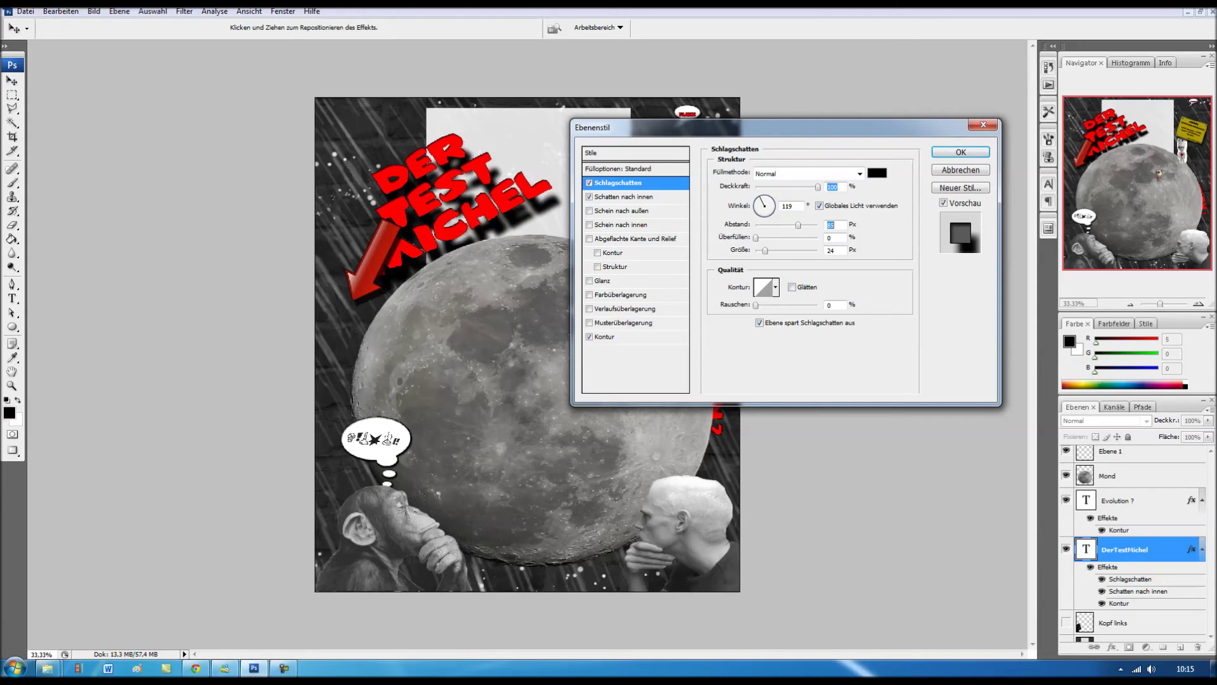
{"action": "key", "text": "Return"}
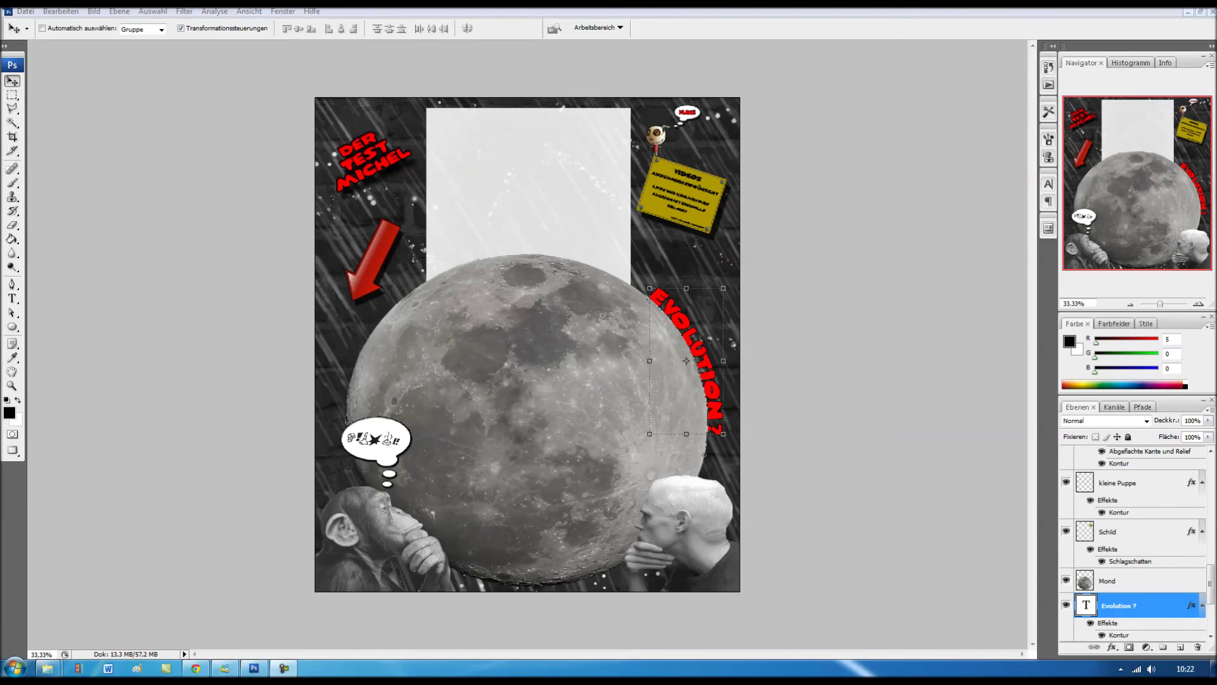
- Save the design as YouTube Channel PSD, switching the format to JPEG
{"action": "left_click", "coordinate": [26, 11]}
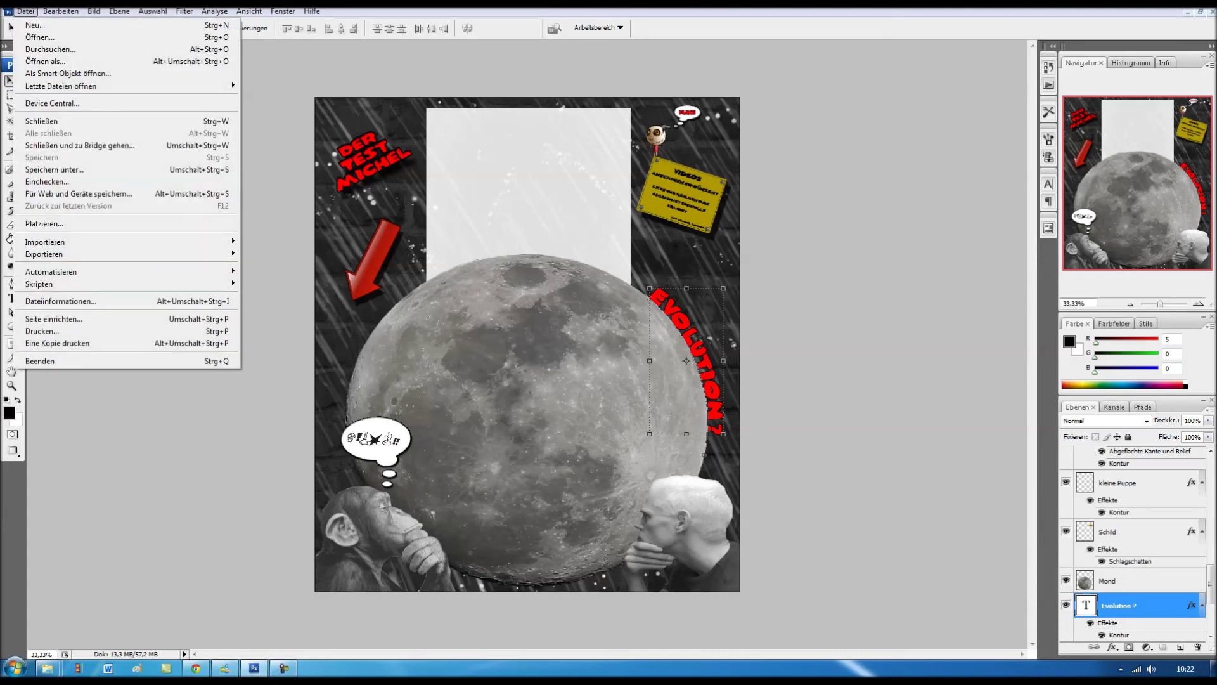
{"action": "left_click", "coordinate": [55, 169]}
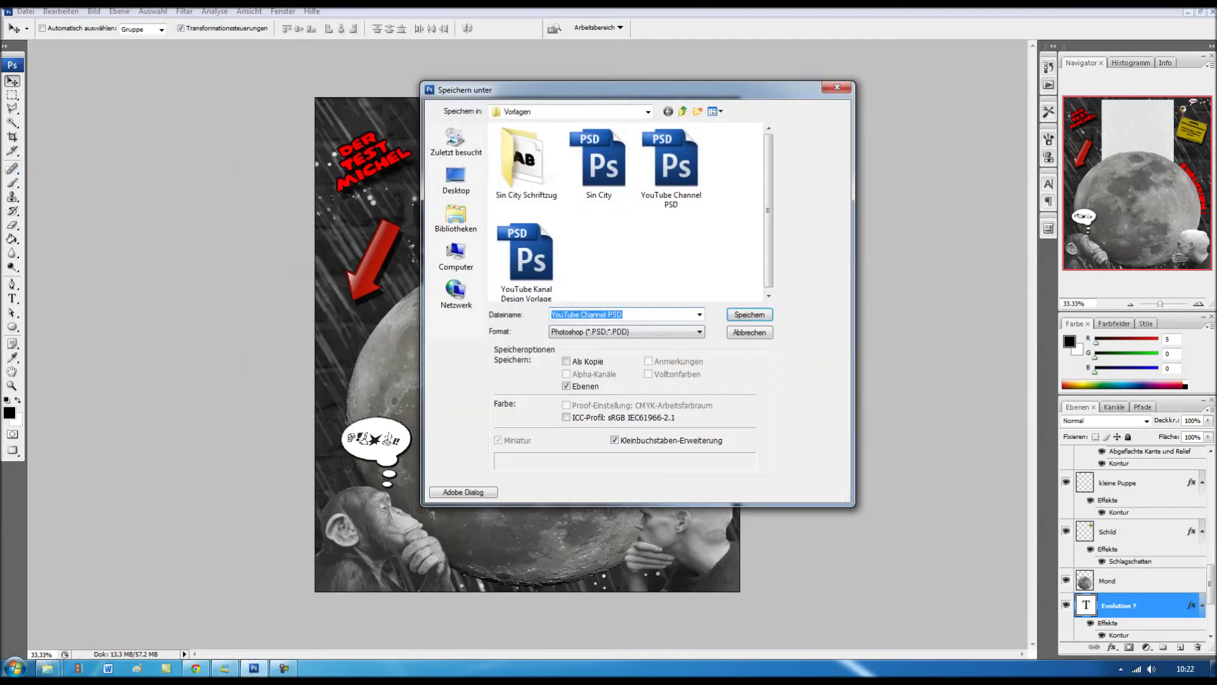
{"action": "left_click", "coordinate": [626, 332]}
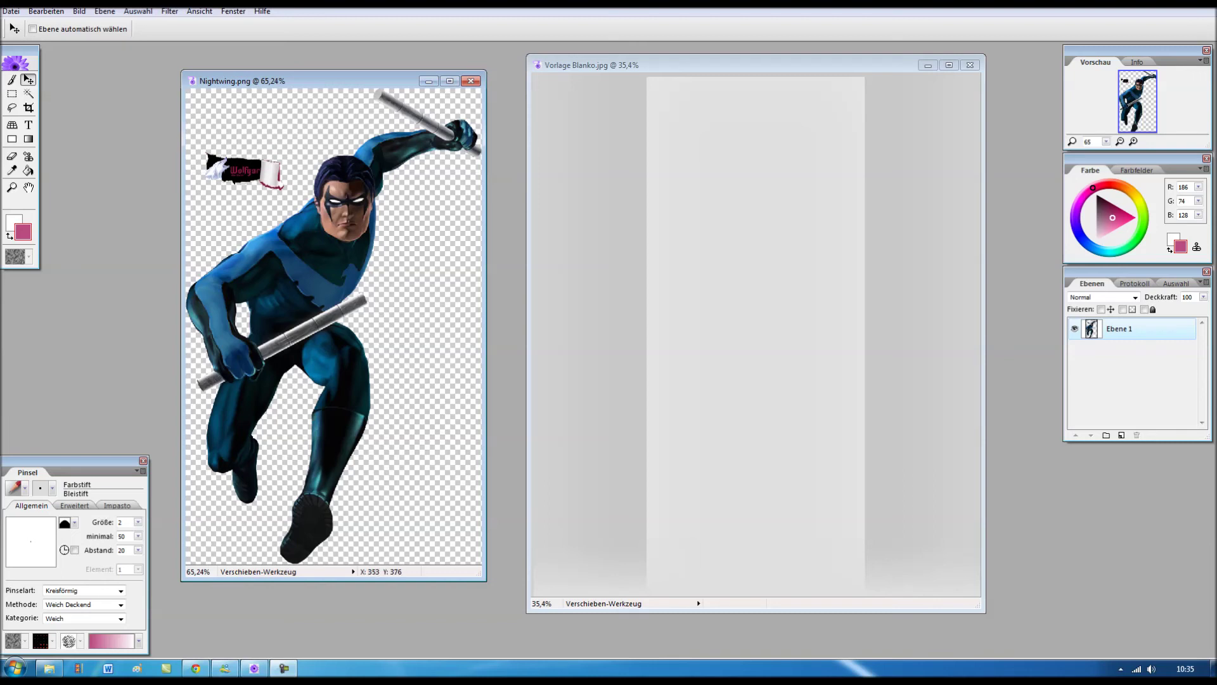
- Cut the whole Nightwing figure from its canvas and switch to the Vorlage Blanko image
{"action": "mouse_move", "coordinate": [313, 274]}
{"action": "left_mouse_down"}
{"action": "mouse_move", "coordinate": [322, 254]}
{"action": "mouse_move", "coordinate": [338, 261]}
{"action": "left_mouse_up"}
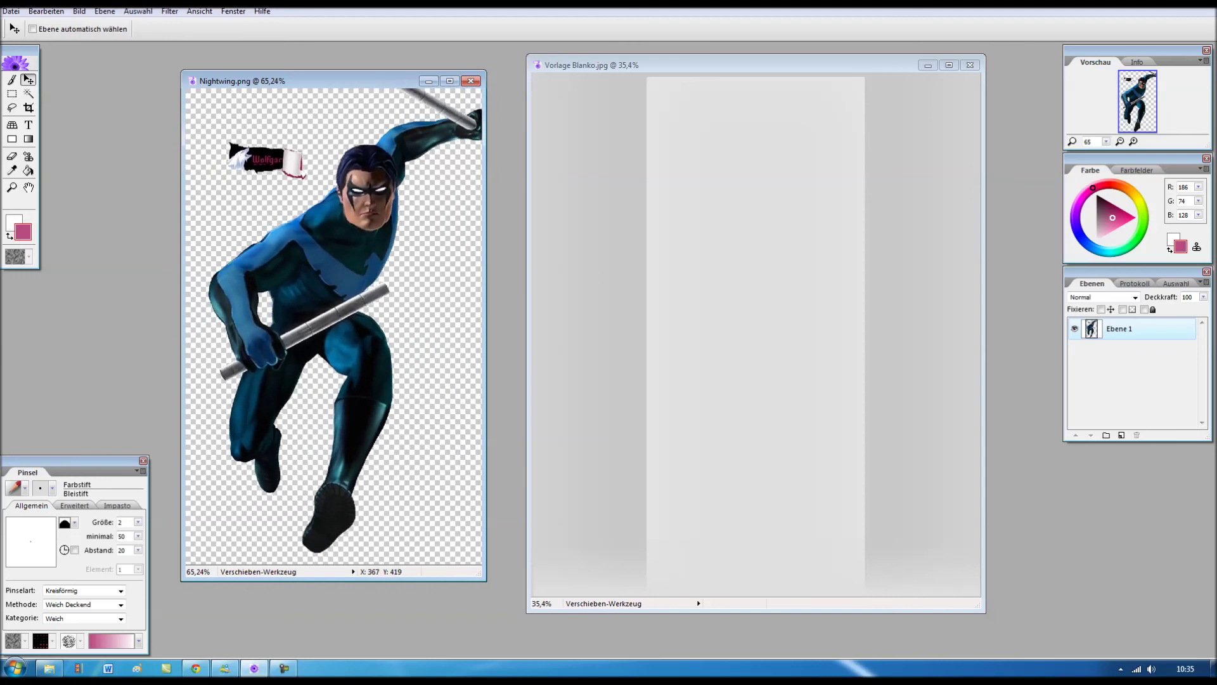
{"action": "key", "text": "ctrl+a"}
{"action": "key", "text": "ctrl+x"}
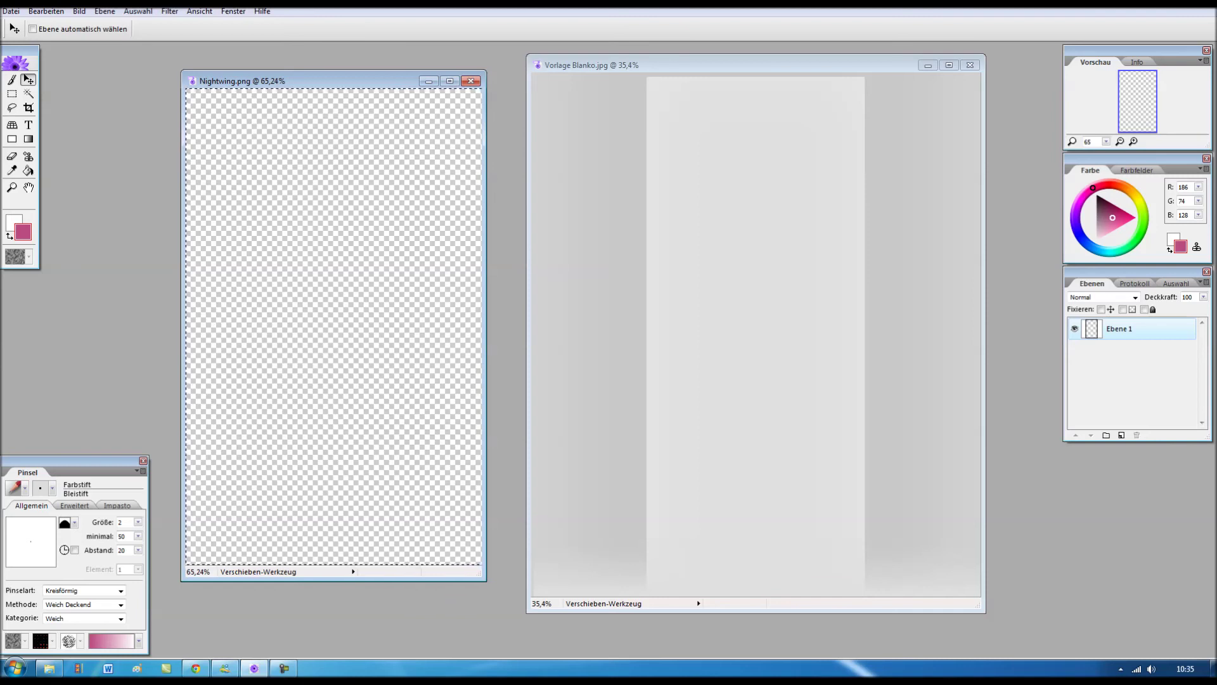
{"action": "left_click", "coordinate": [634, 304]}
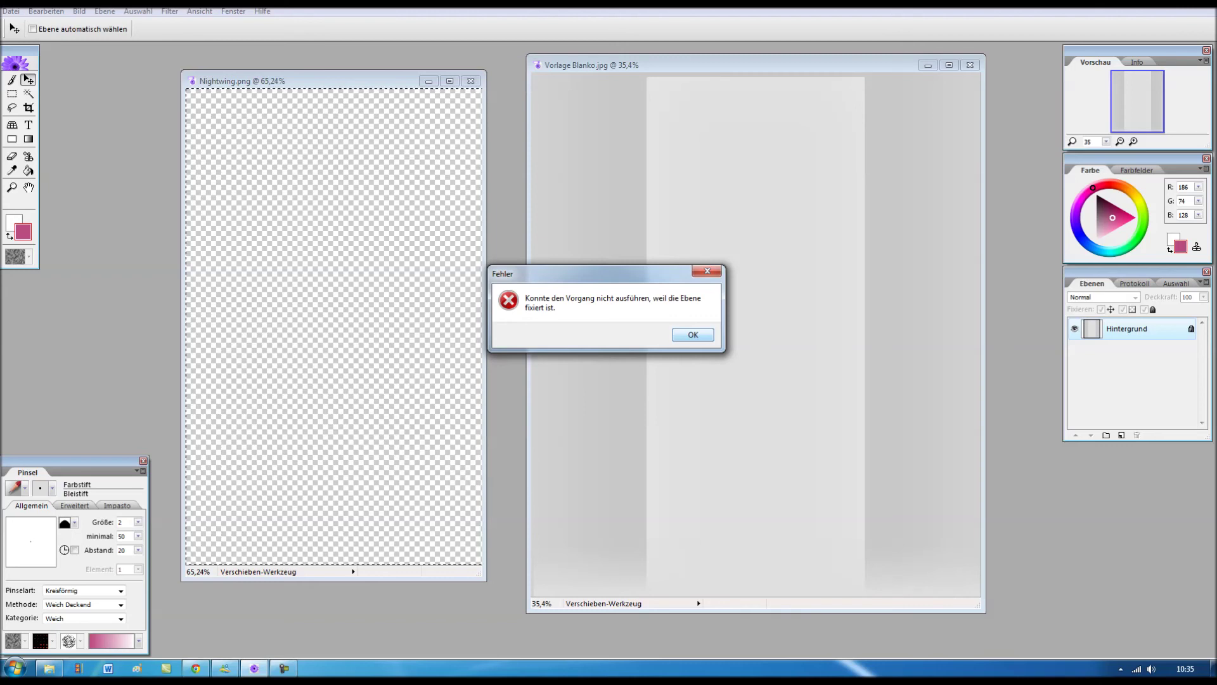
- Dismiss the locked-layer error, paste the Nightwing figure into Vorlage Blanko and move it upper left
{"action": "key", "text": "Return"}
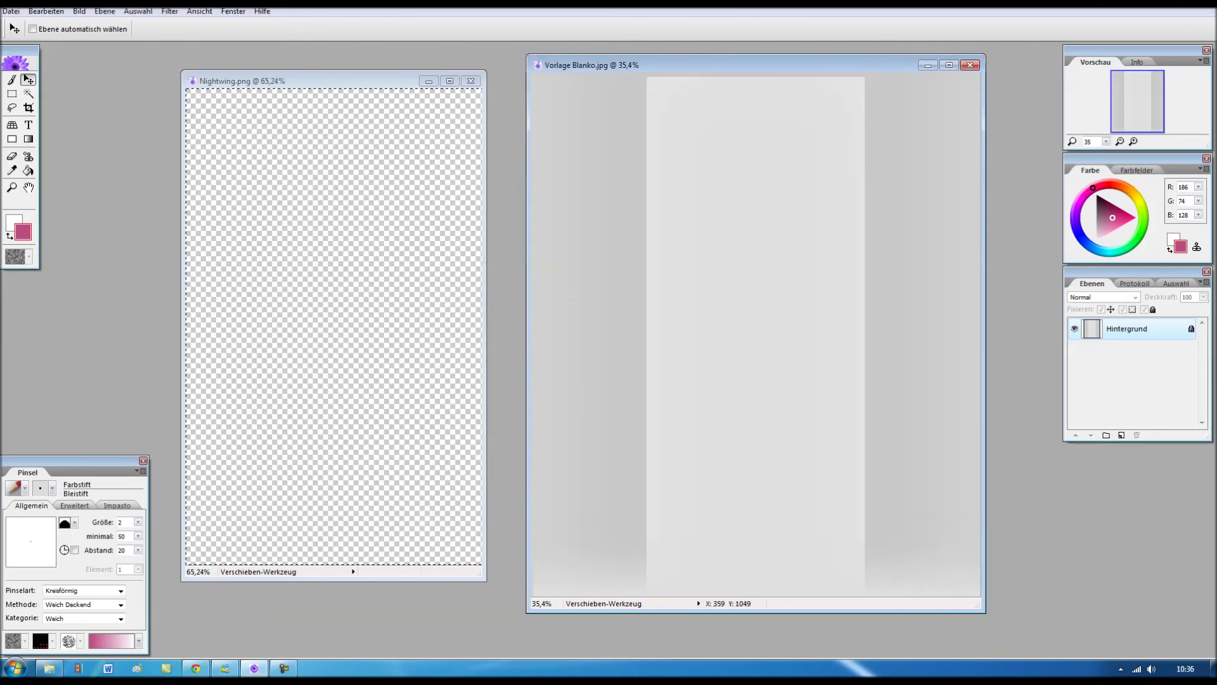
{"action": "key", "text": "ctrl+v"}
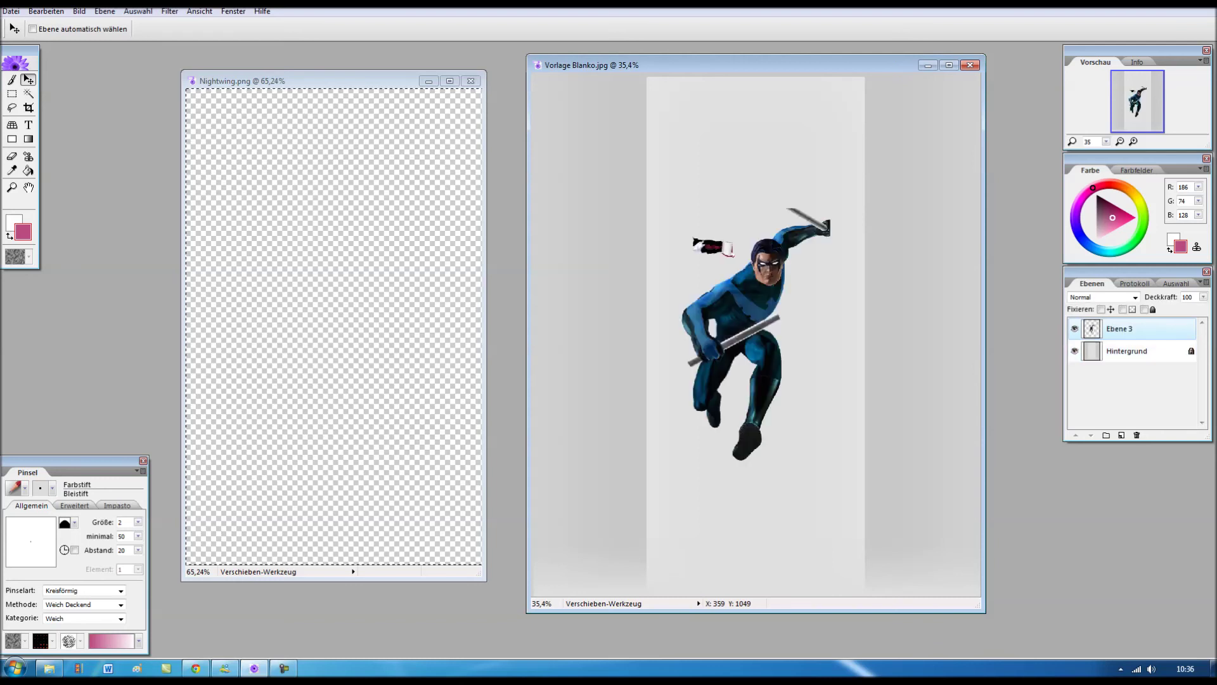
{"action": "left_click_drag", "start_coordinate": [757, 300], "coordinate": [602, 228]}
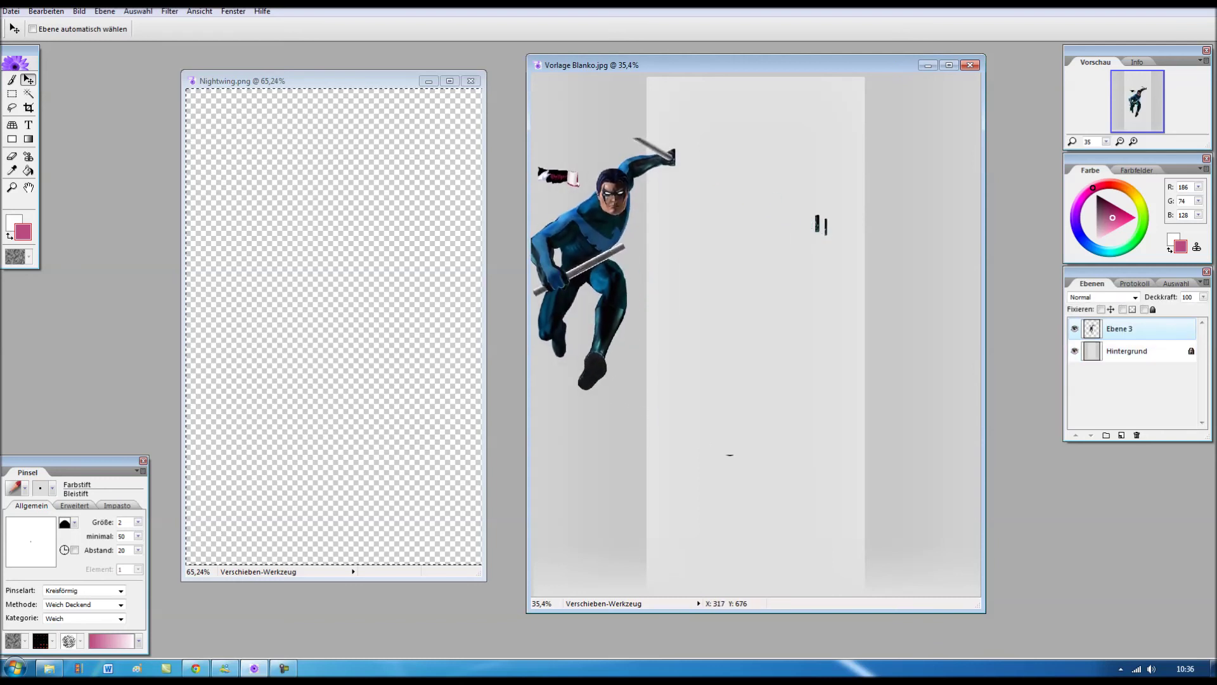
{"action": "left_click_drag", "start_coordinate": [602, 228], "coordinate": [613, 219]}
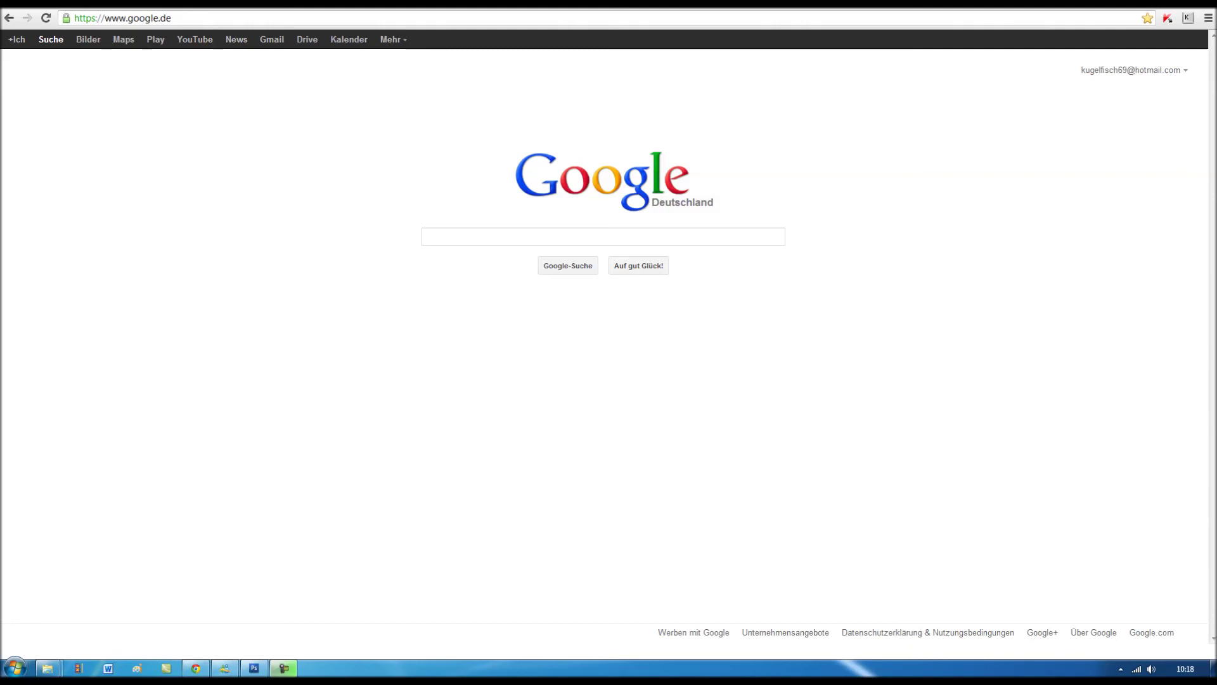
- Search Google Images for 'Mond' and filter the results to large (Groß) size
{"action": "left_click", "coordinate": [89, 39]}
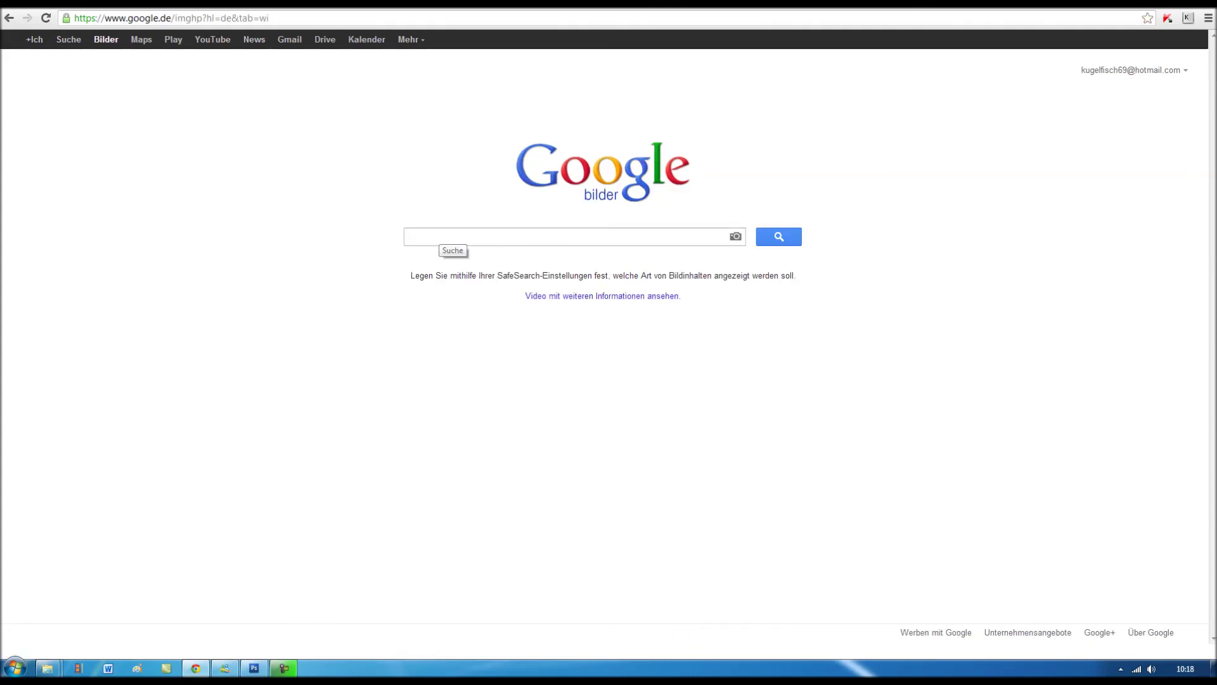
{"action": "type", "text": "Mond"}
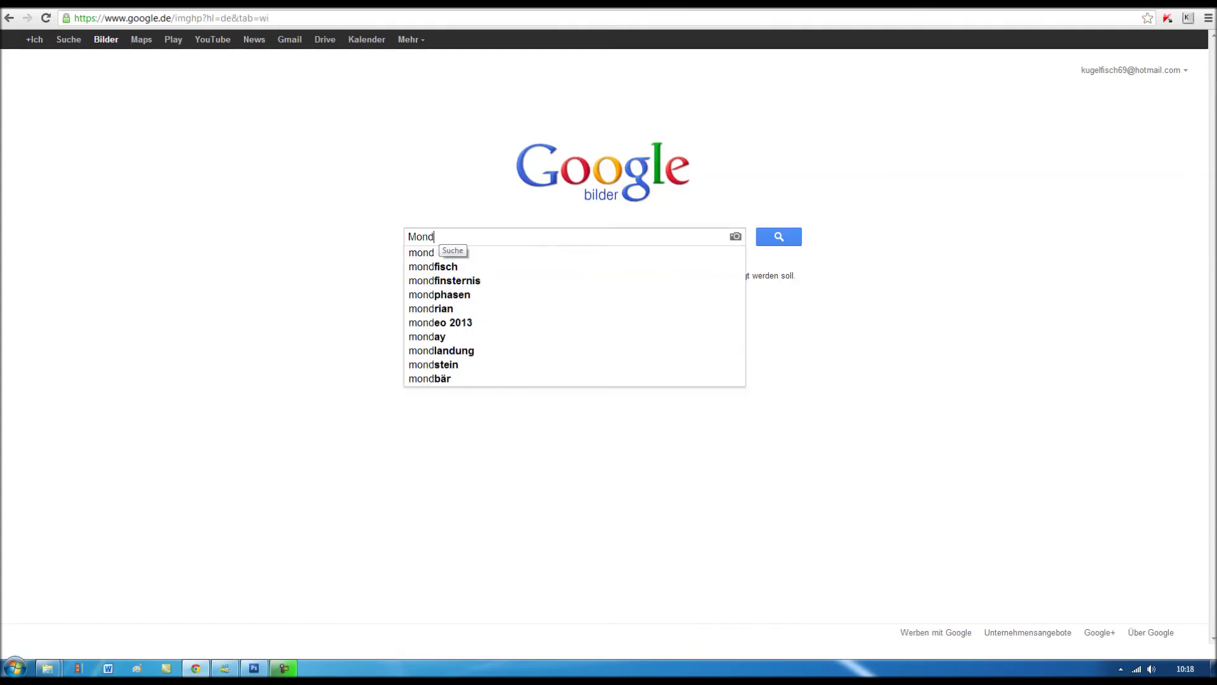
{"action": "key", "text": "Return"}
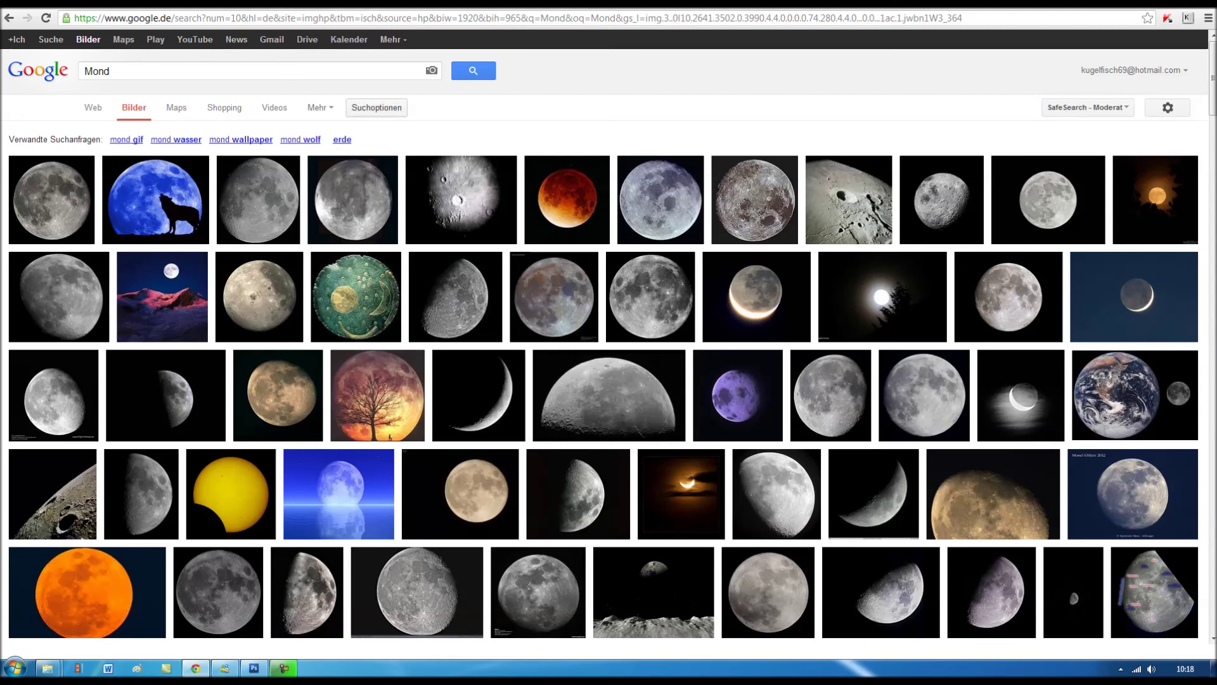
{"action": "left_click", "coordinate": [376, 107]}
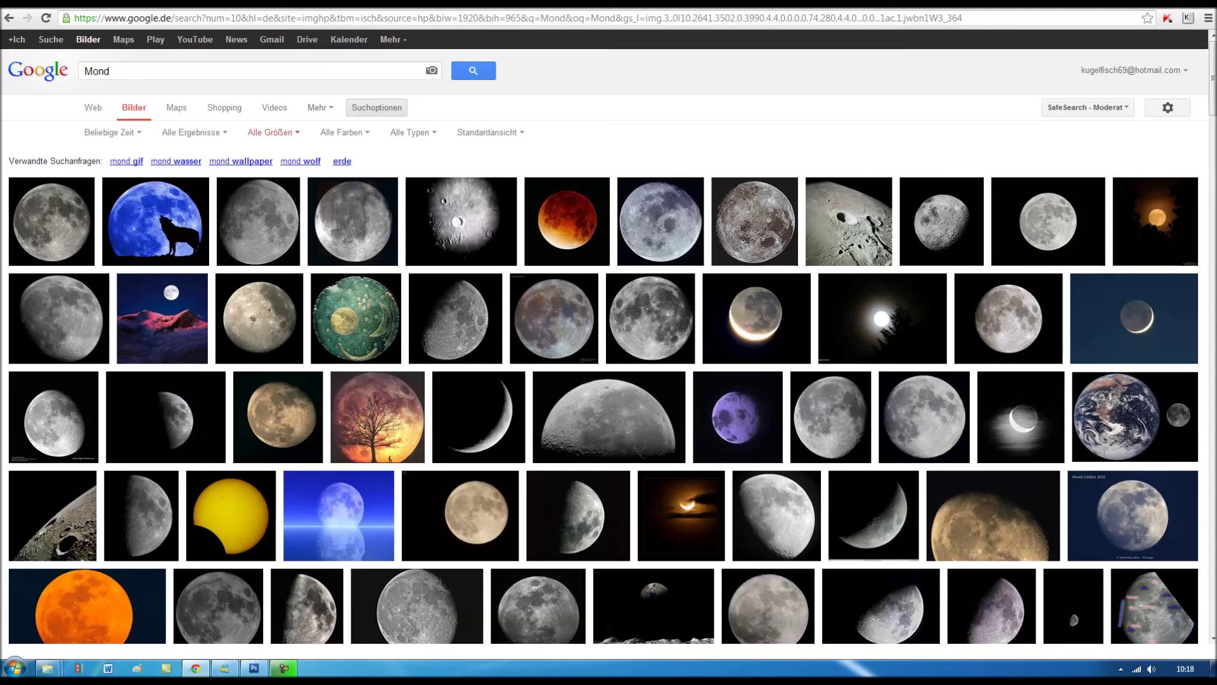
{"action": "left_click", "coordinate": [271, 132]}
{"action": "left_click", "coordinate": [257, 170]}
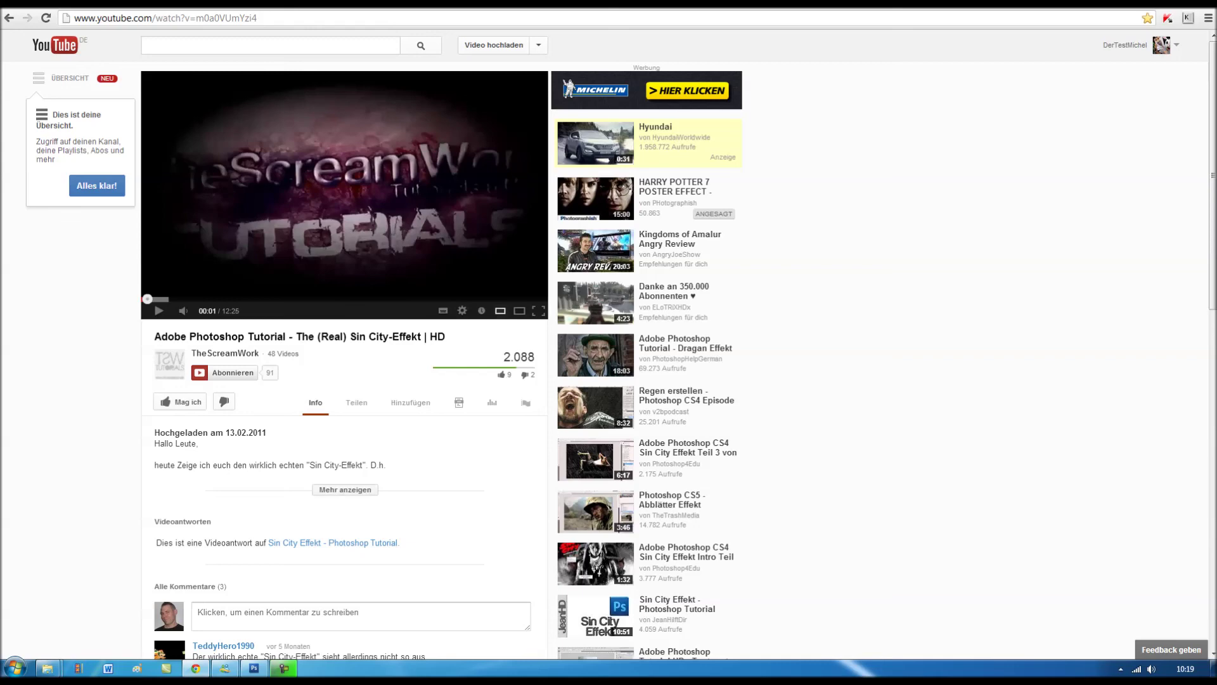
- Expand the Sin City tutorial's description and follow its dafont.com 'sin city' font link
{"action": "left_click", "coordinate": [344, 489]}
{"action": "scroll", "coordinate": [345, 489], "scroll_direction": "down", "scroll_amount": 2}
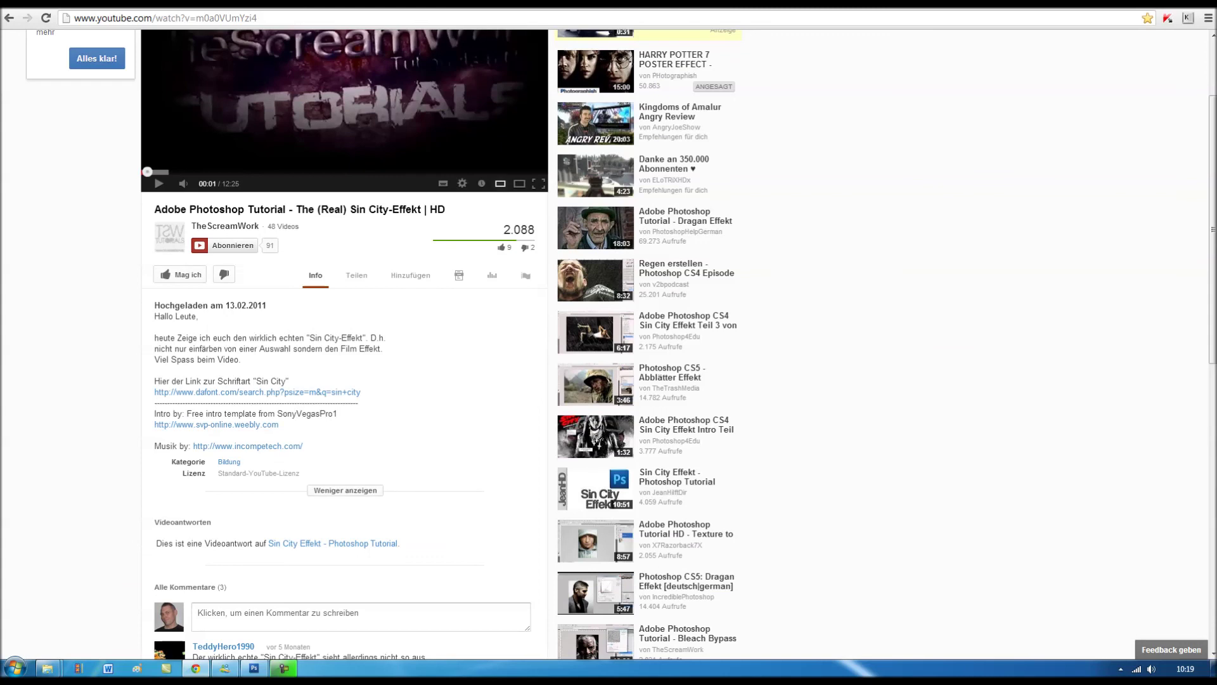
{"action": "left_click", "coordinate": [257, 392]}
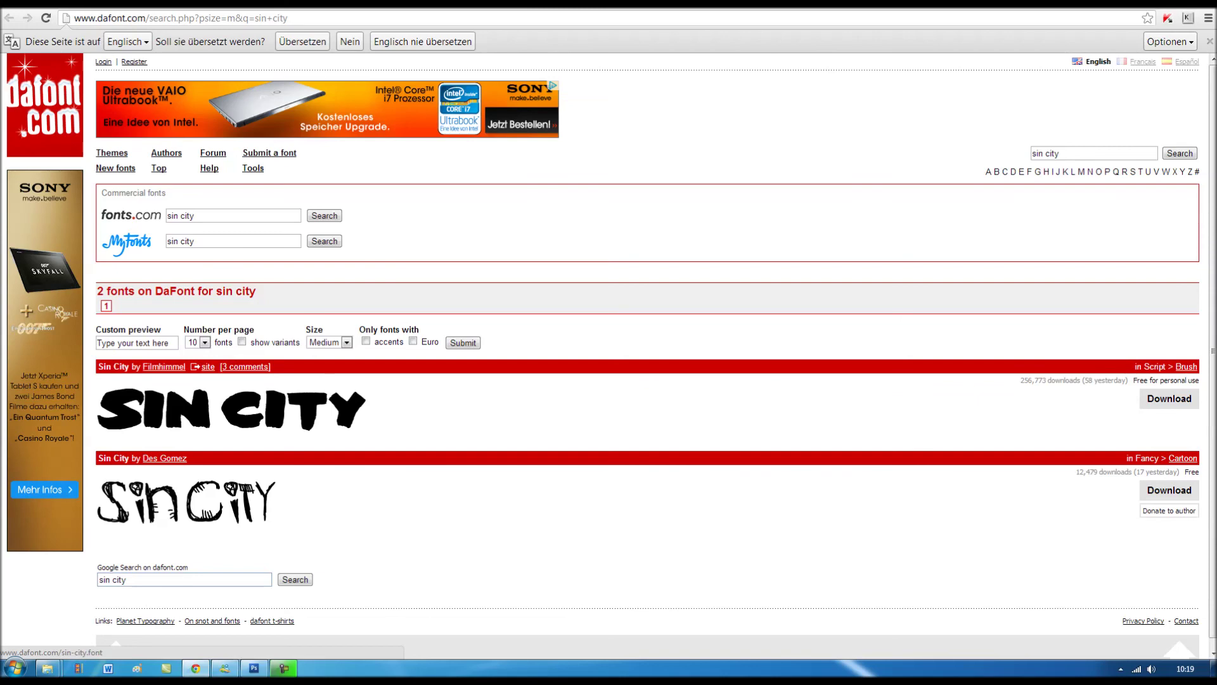
- Switch tabs to the YouTube video 'Alles zum - NEUEN YOUTUBE KANAL DESIGN'
{"action": "key", "text": "ctrl+Tab"}
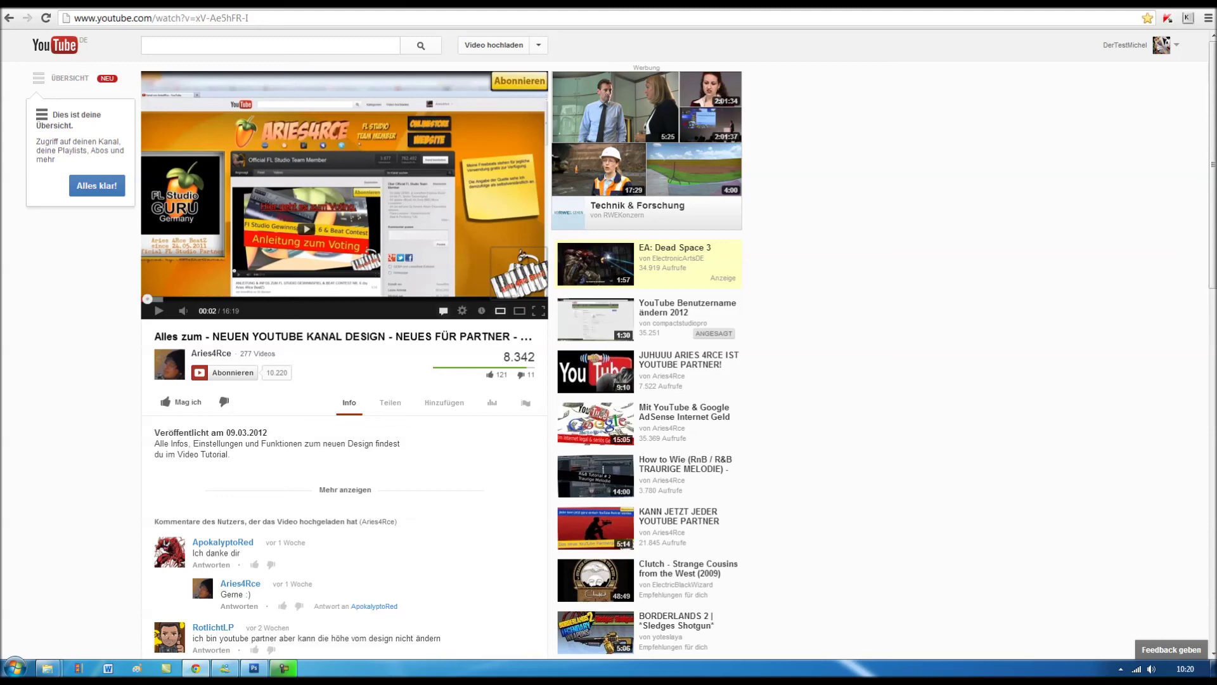
- Open the account menu in the top right to reach Mein Kanal
{"action": "left_click", "coordinate": [1177, 45]}
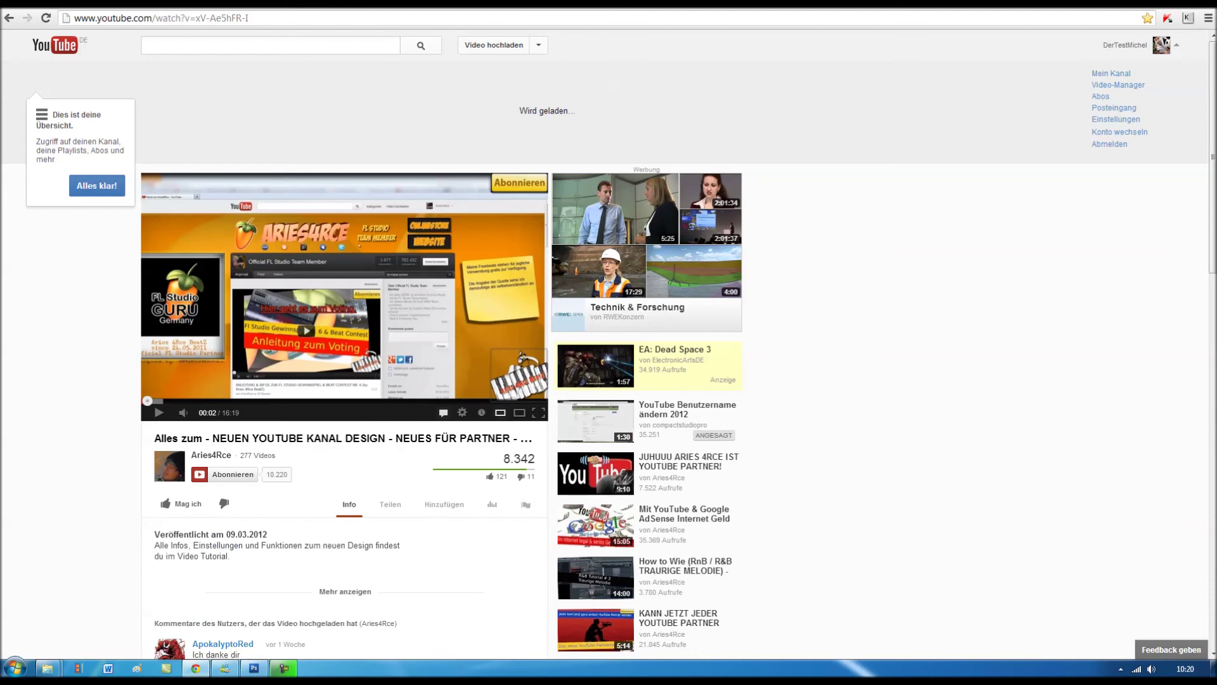